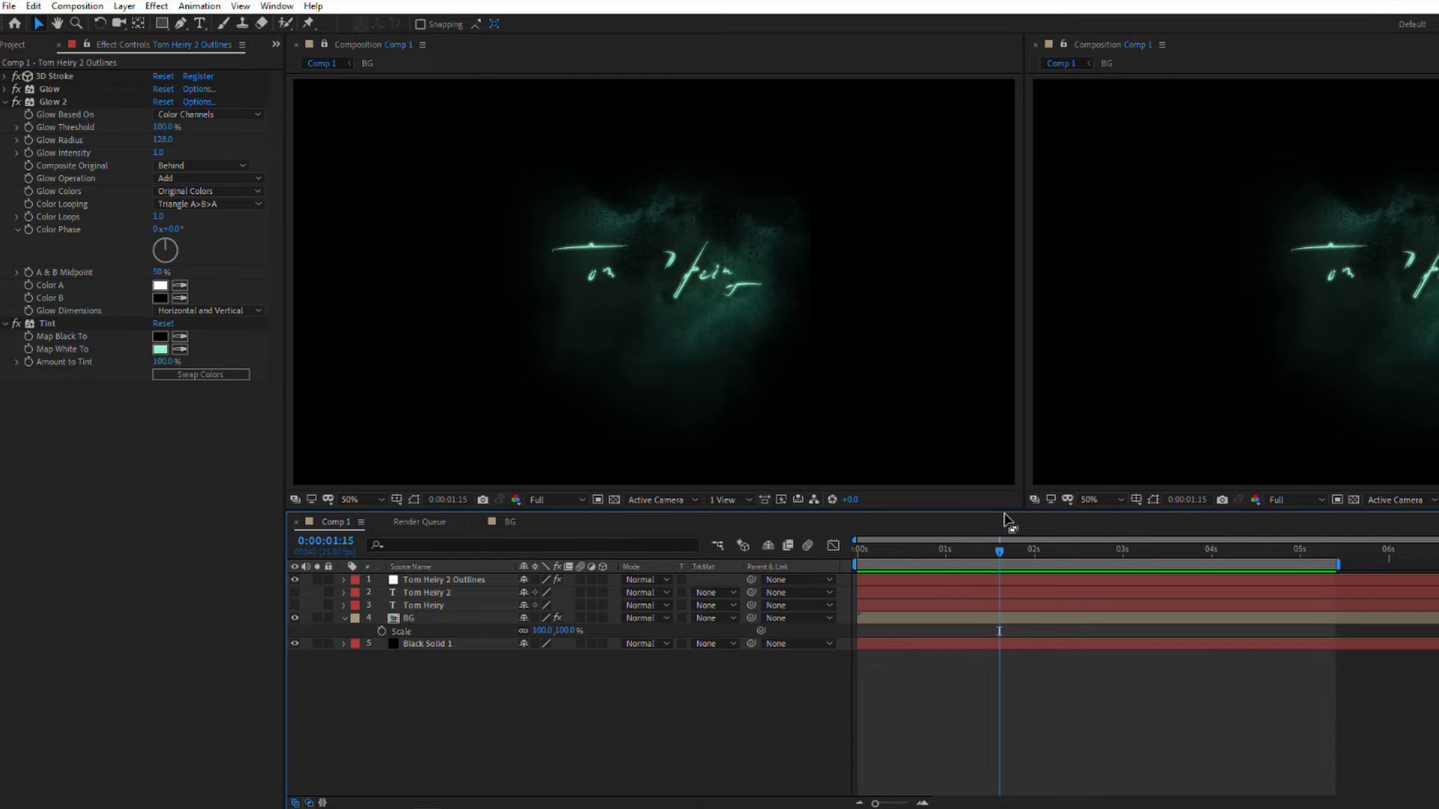
Step: Create a new 1920 x 1080, 25 fps, 10-second composition named Comp 2 and open it in a single composition viewer
{"action": "left_click_drag", "start_coordinate": [967, 555], "coordinate": [942, 554]}
{"action": "left_click", "coordinate": [12, 45]}
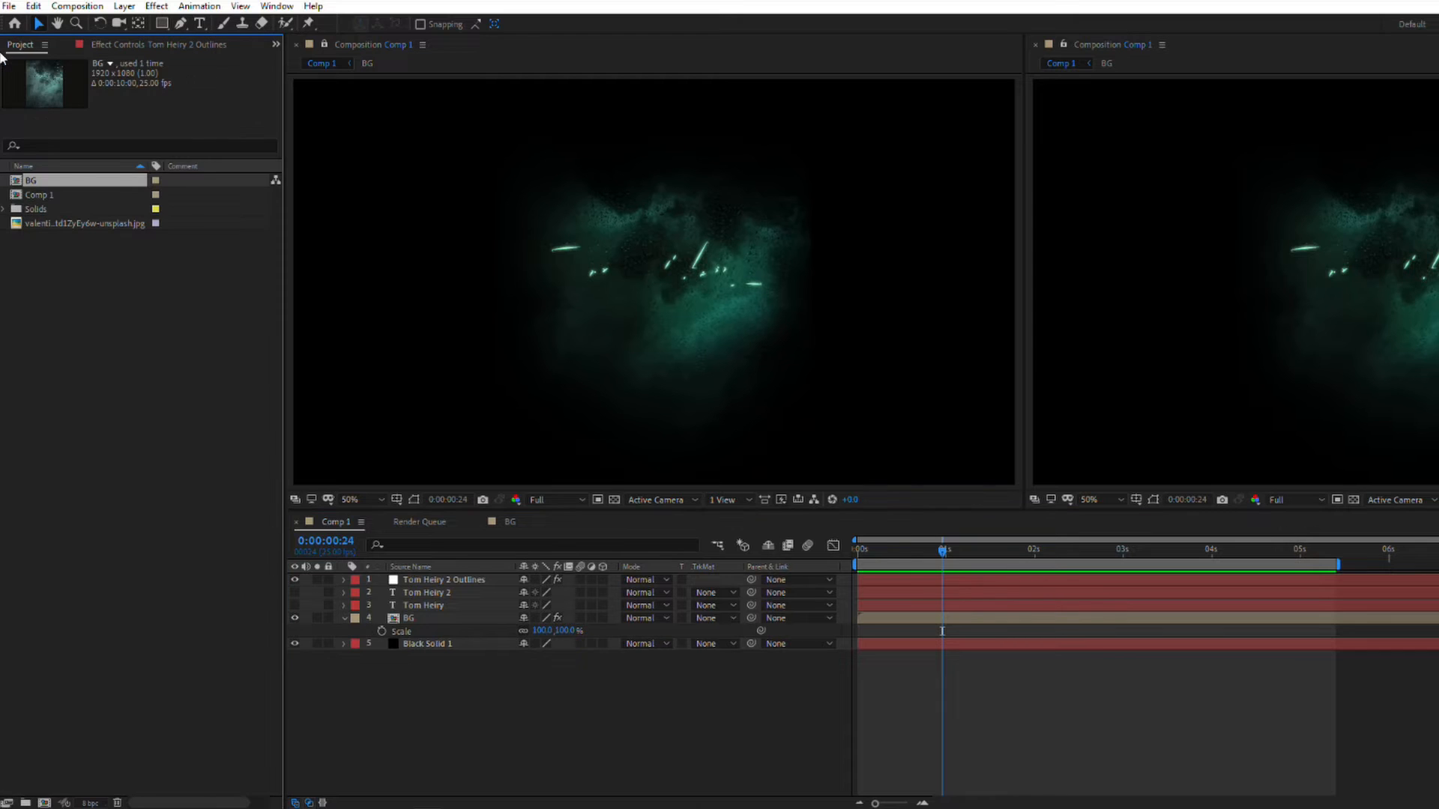
{"action": "right_click", "coordinate": [78, 305]}
{"action": "left_click", "coordinate": [101, 313]}
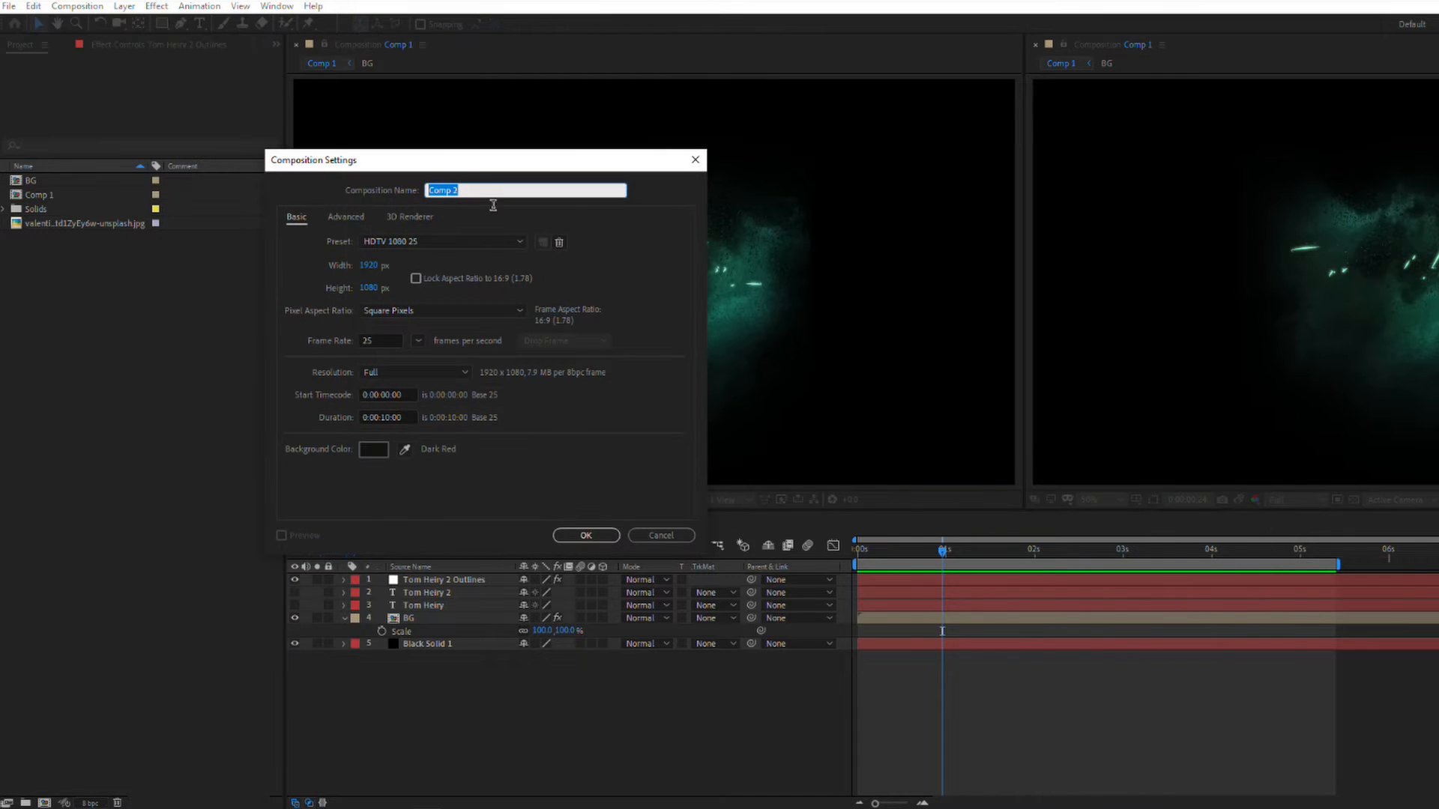
{"action": "left_click", "coordinate": [607, 536]}
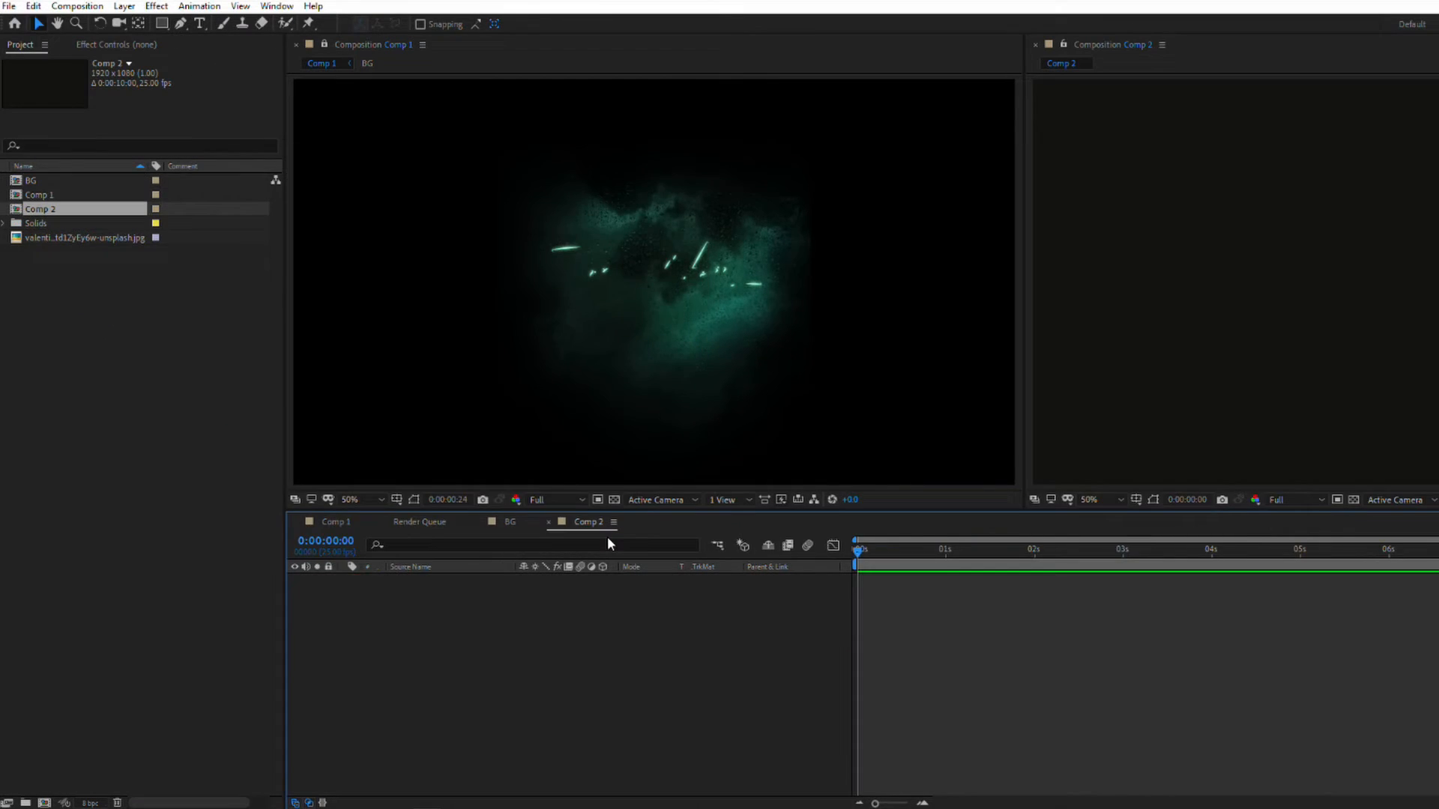
{"action": "left_click", "coordinate": [1036, 44]}
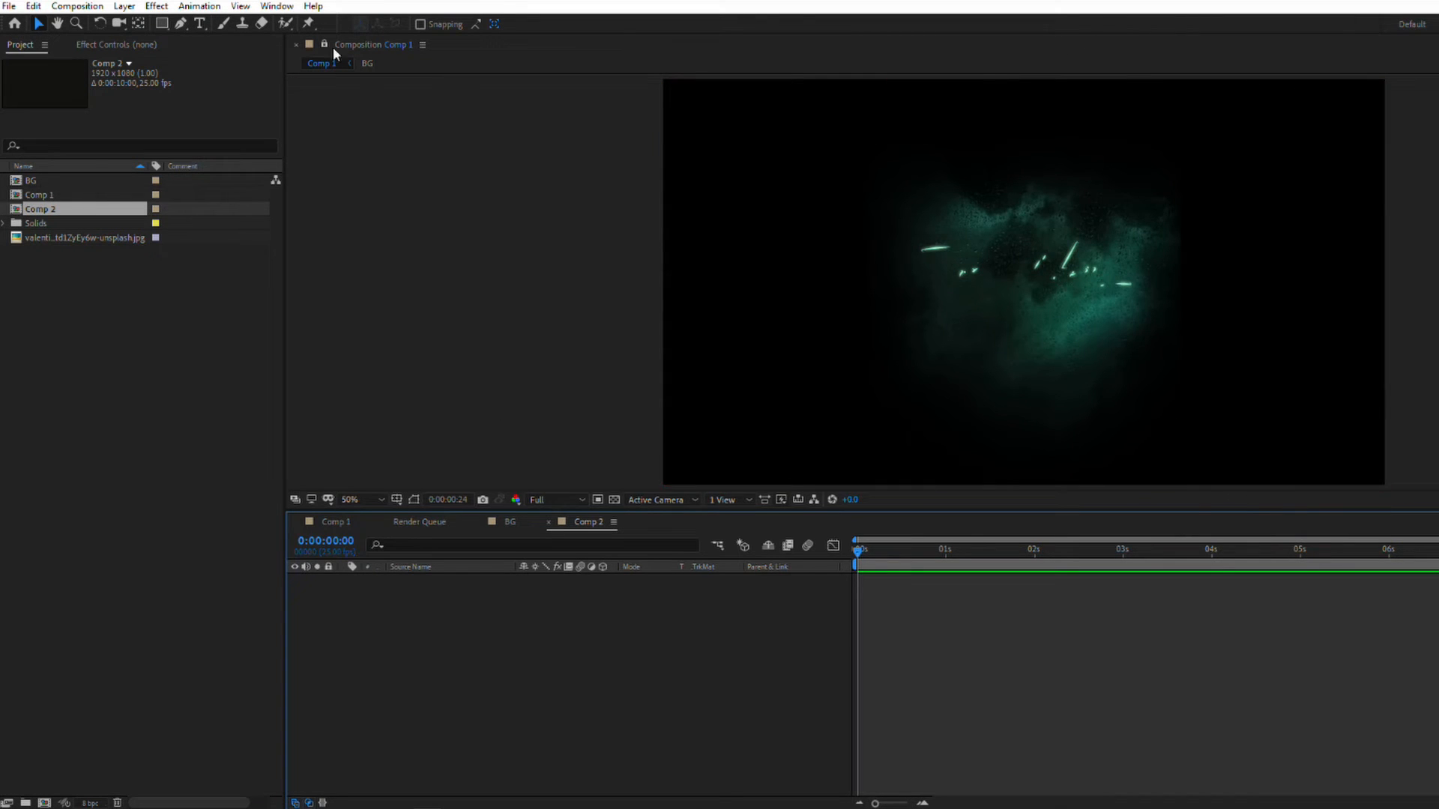
{"action": "double_click", "coordinate": [45, 208]}
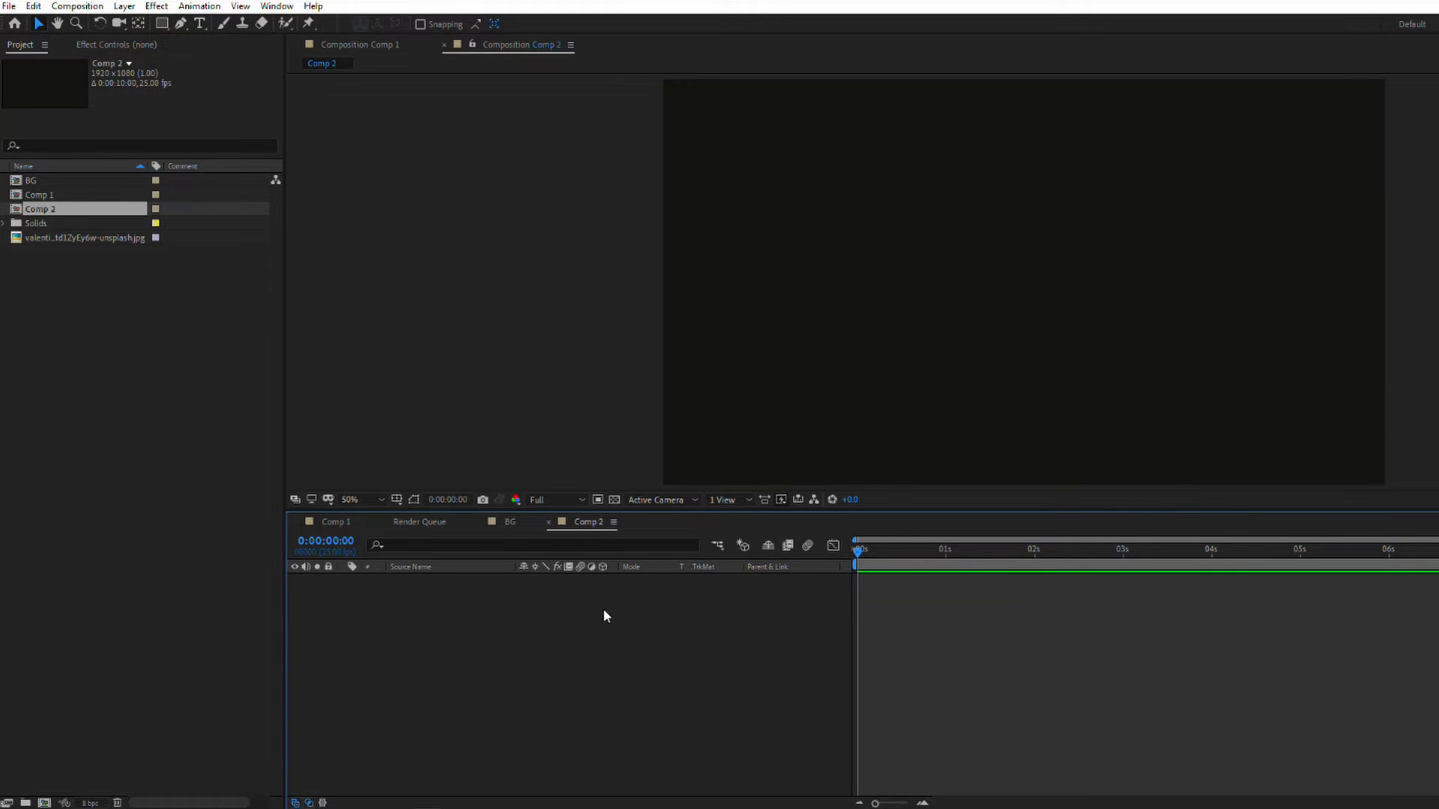
Step: Add a text layer to Comp 2 containing the person's full name
{"action": "right_click", "coordinate": [476, 628]}
{"action": "mouse_move", "coordinate": [499, 638]}
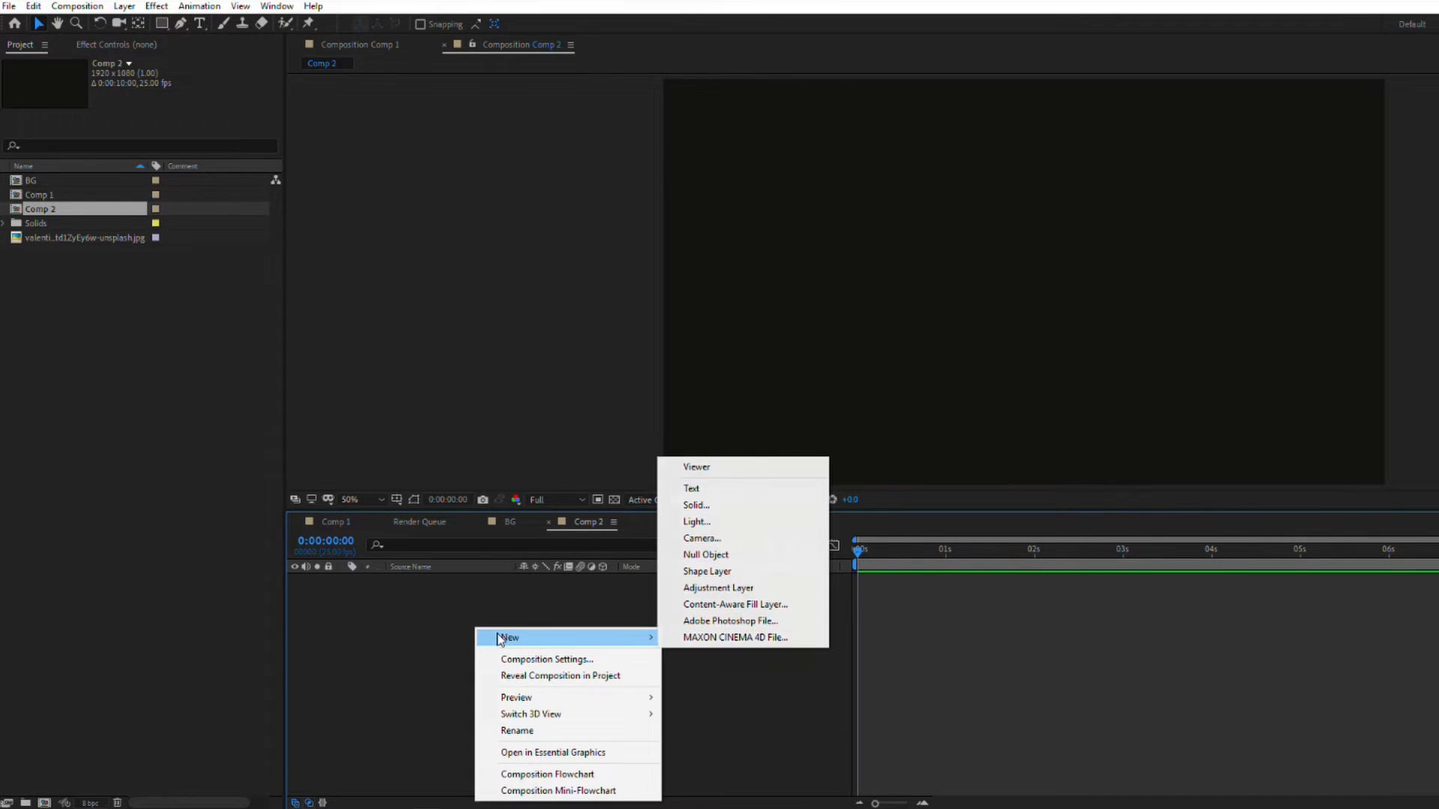
{"action": "left_click", "coordinate": [199, 23]}
{"action": "left_click", "coordinate": [199, 23]}
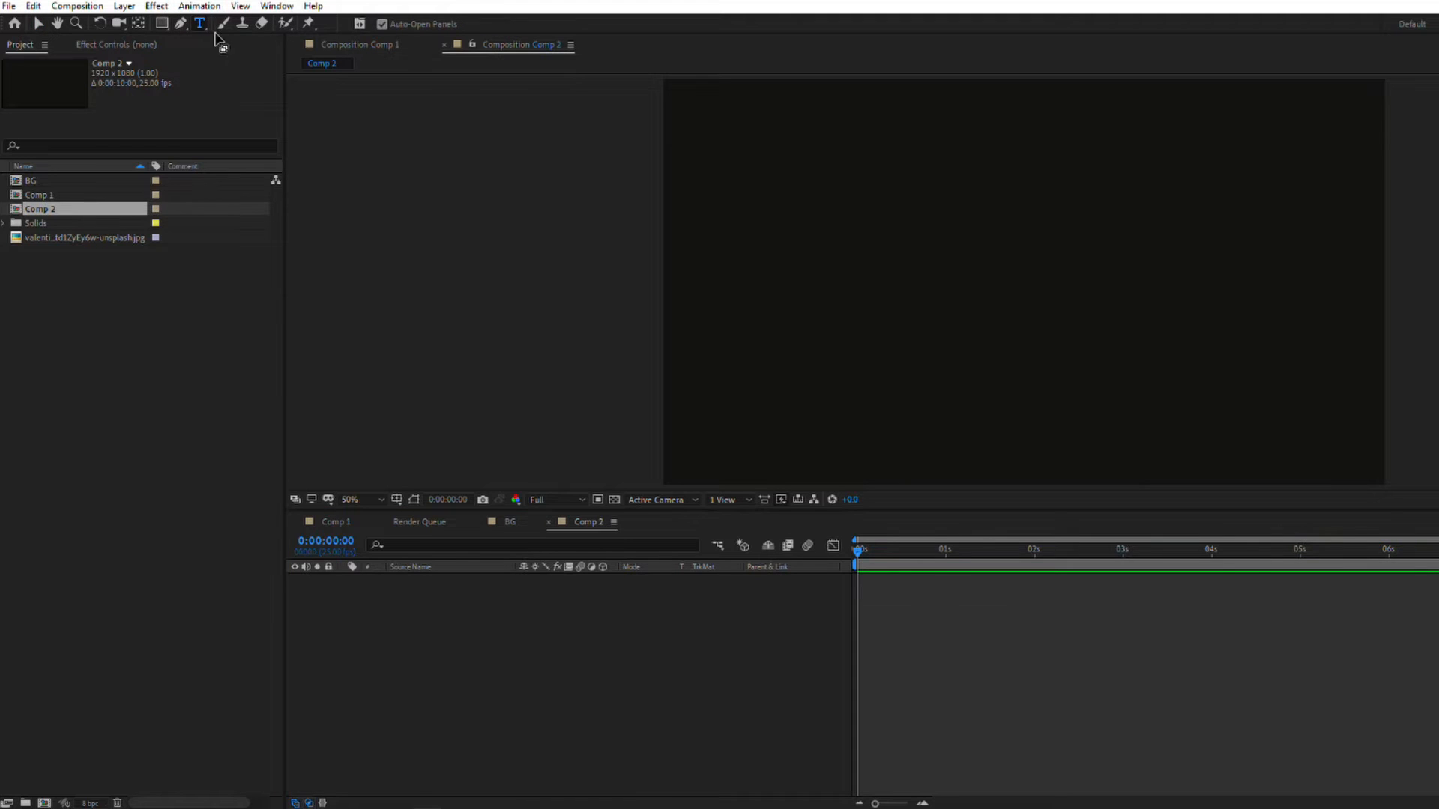
{"action": "left_click", "coordinate": [936, 262]}
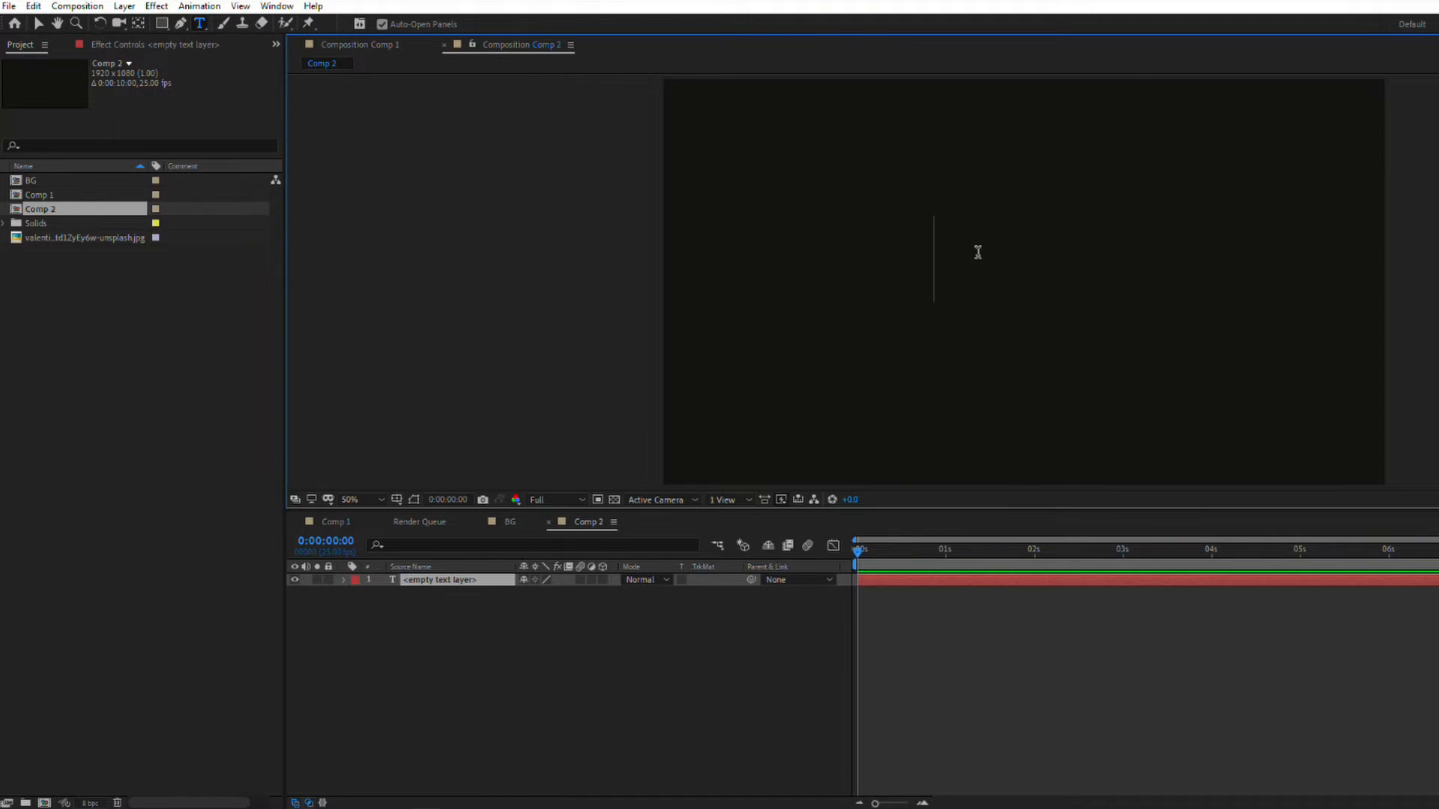
{"action": "type", "text": "Tom"}
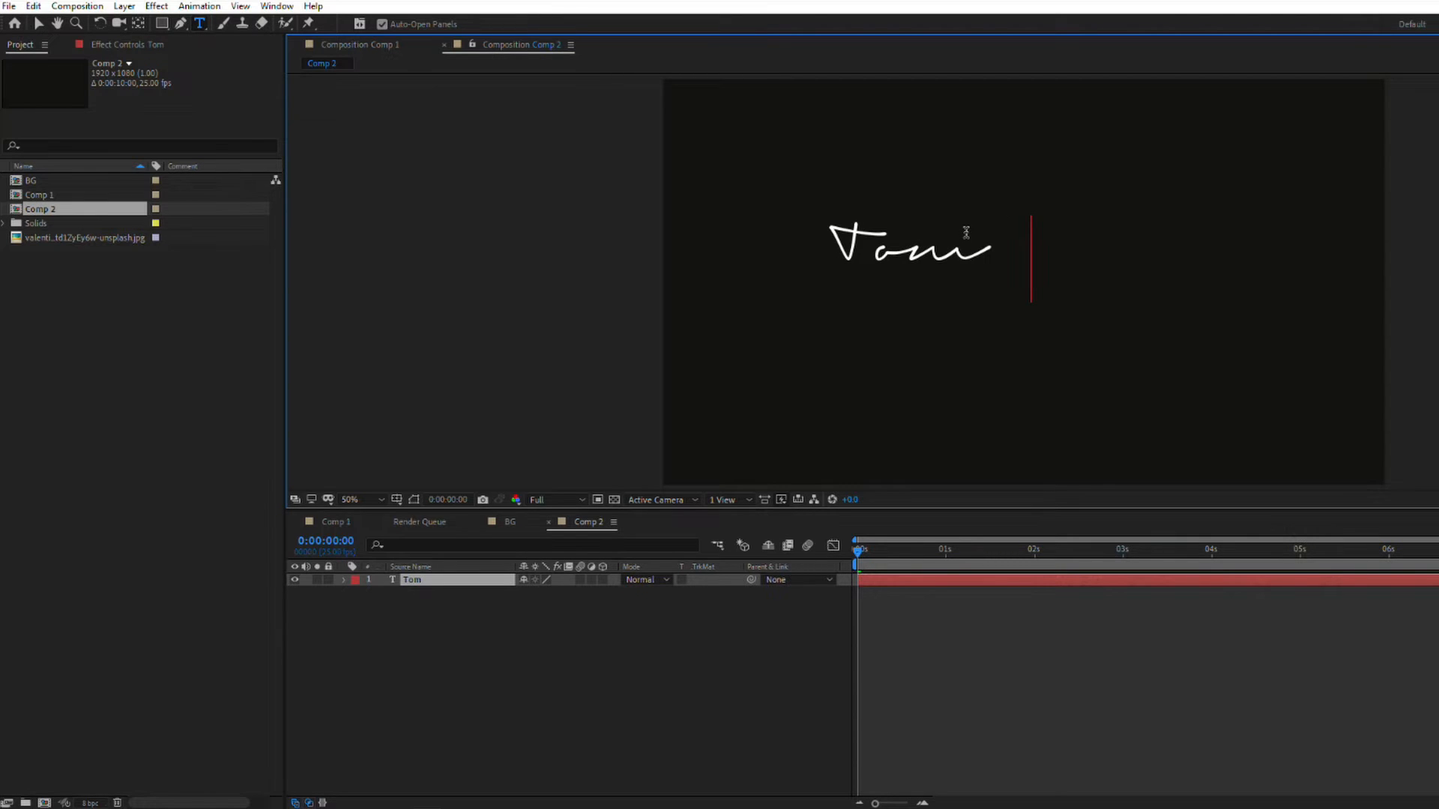
{"action": "key", "text": "ctrl+a"}
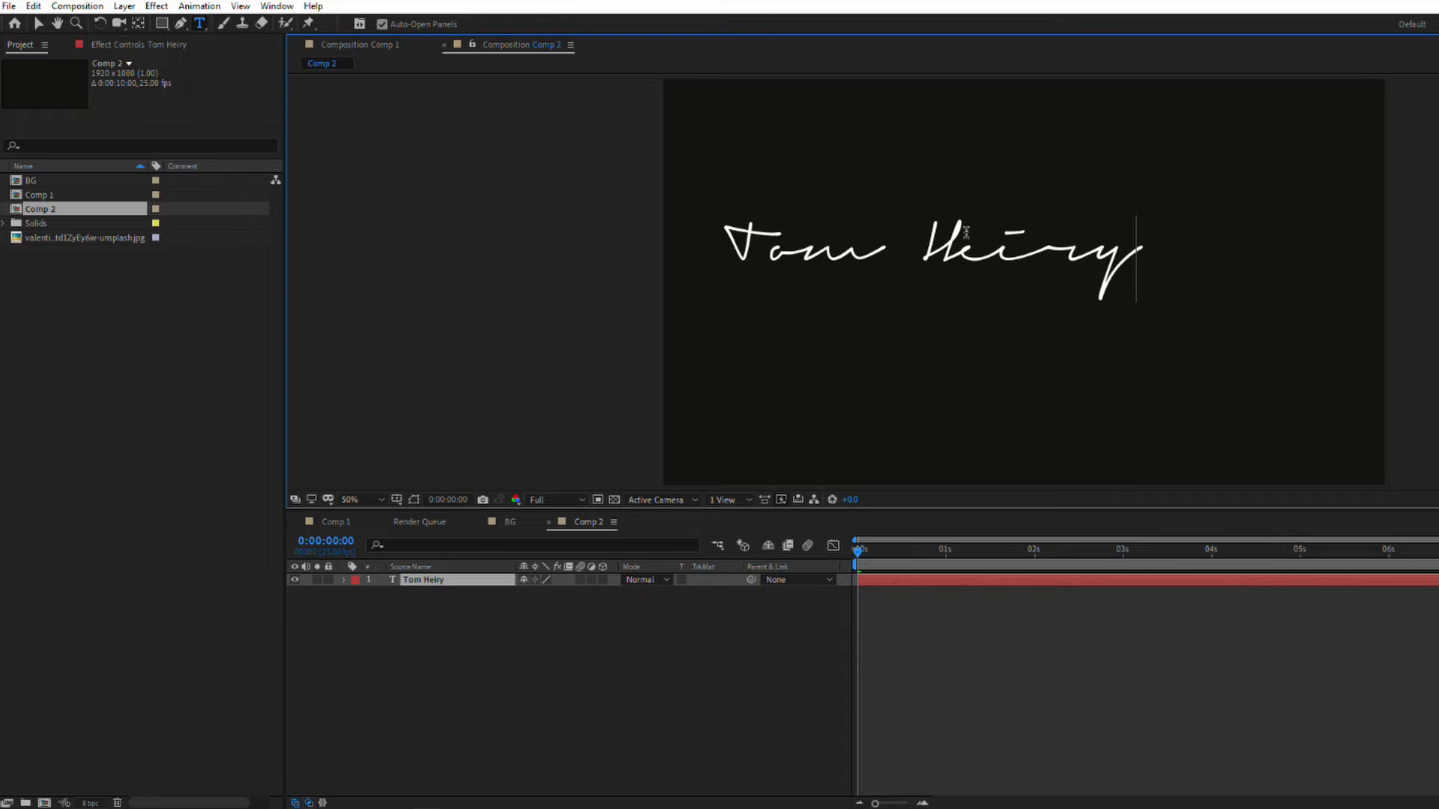
{"action": "key", "text": "Escape"}
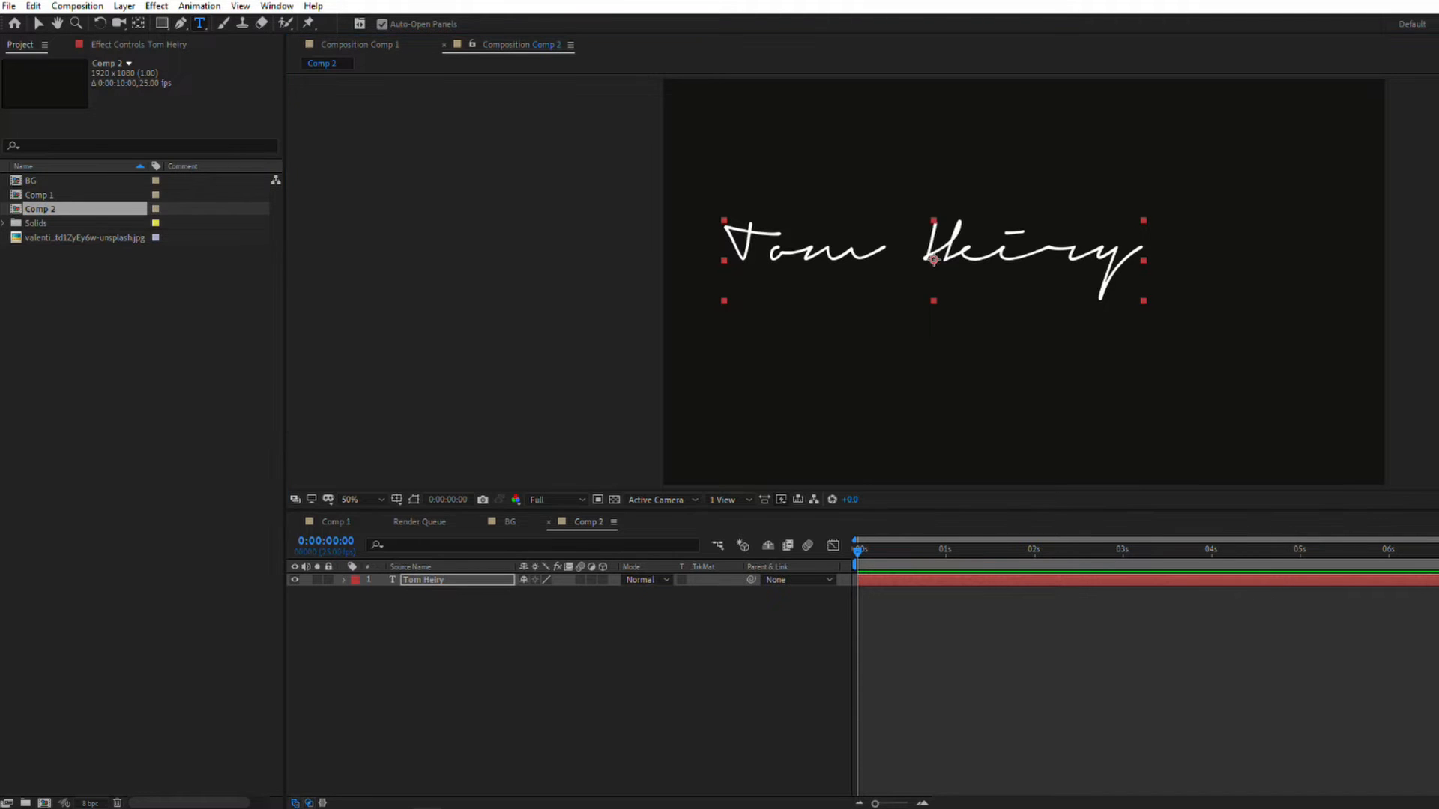
Step: Center the name text in the composition and set its font to The Rich Jullietta DEMO at 153 px
{"action": "left_click", "coordinate": [1403, 560]}
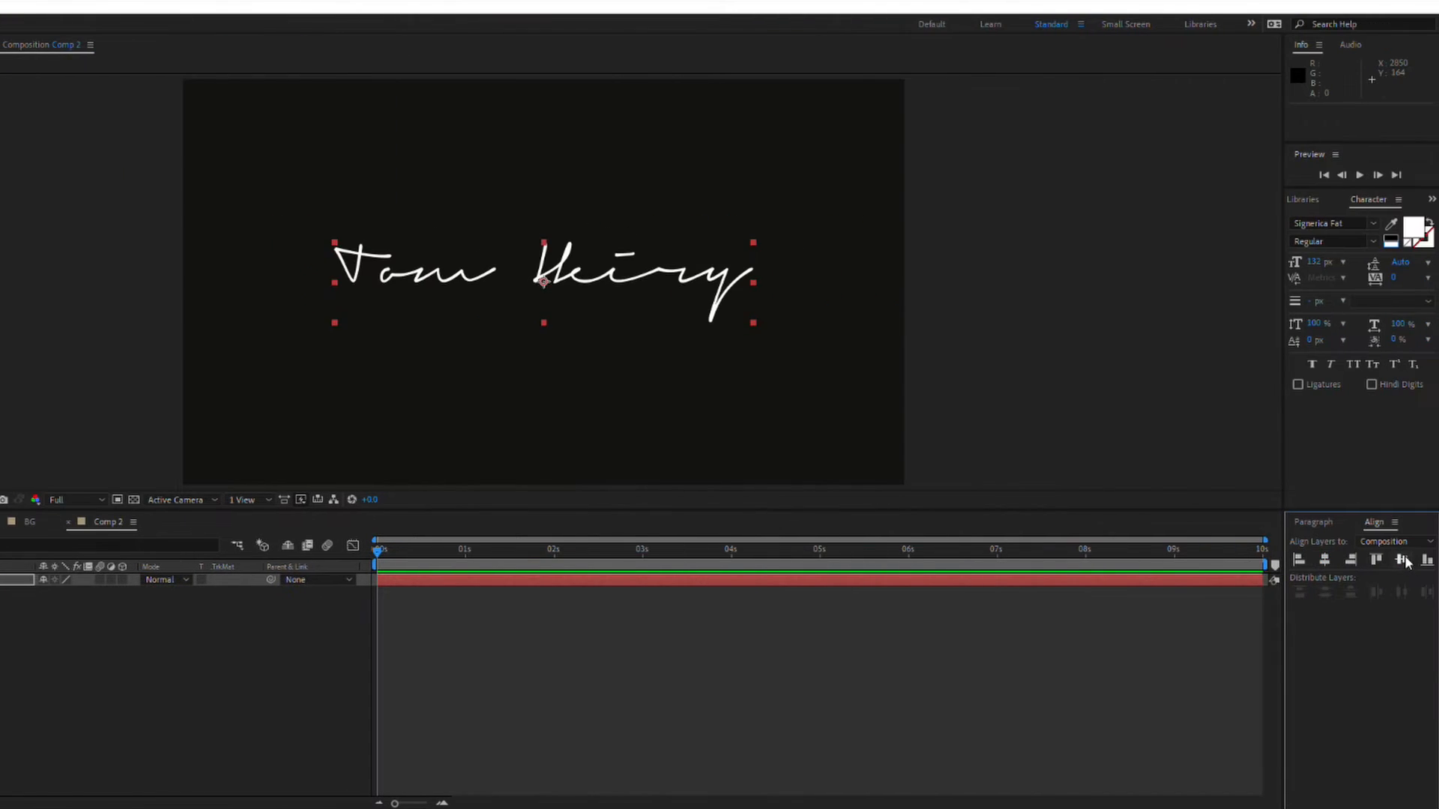
{"action": "left_click", "coordinate": [1377, 222]}
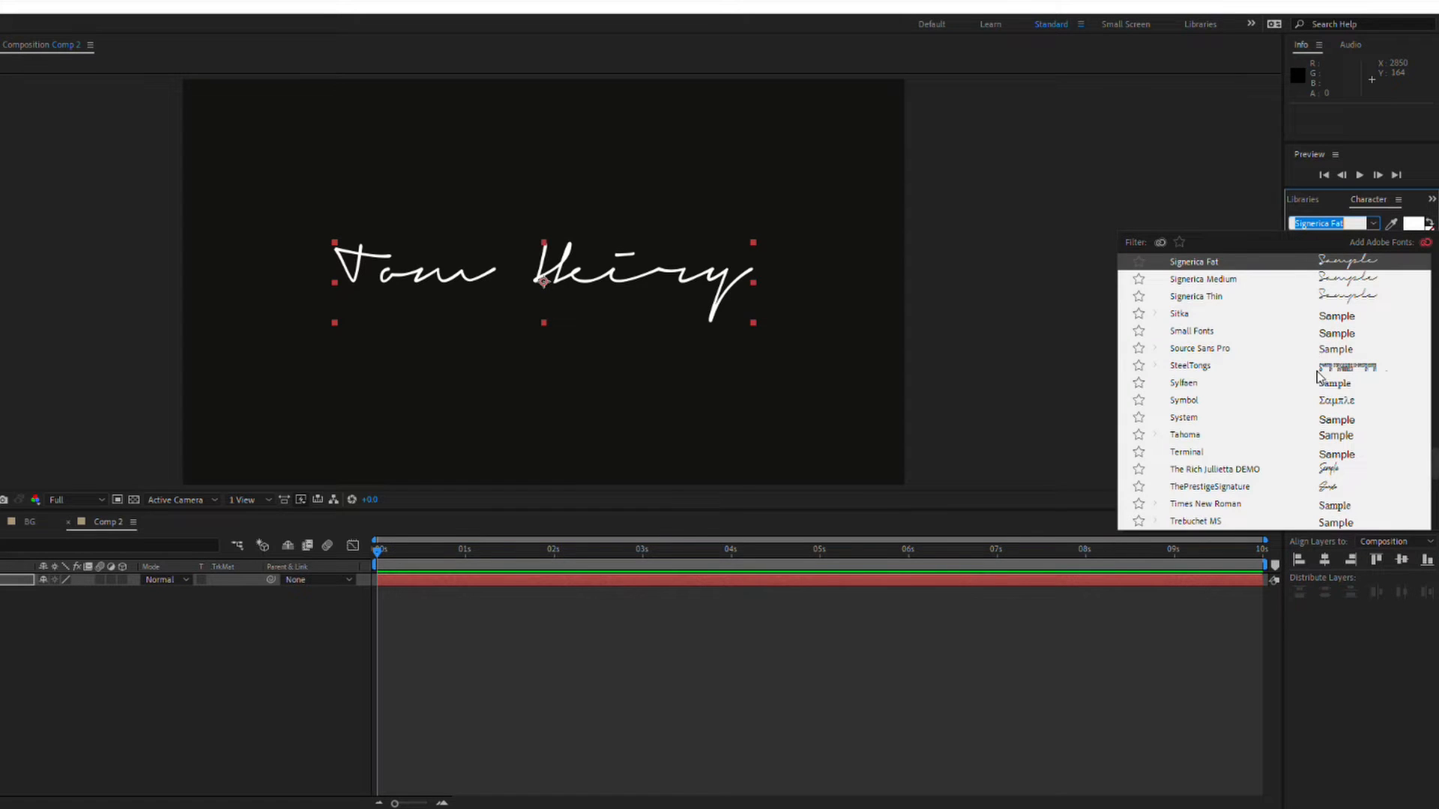
{"action": "left_click", "coordinate": [1290, 470]}
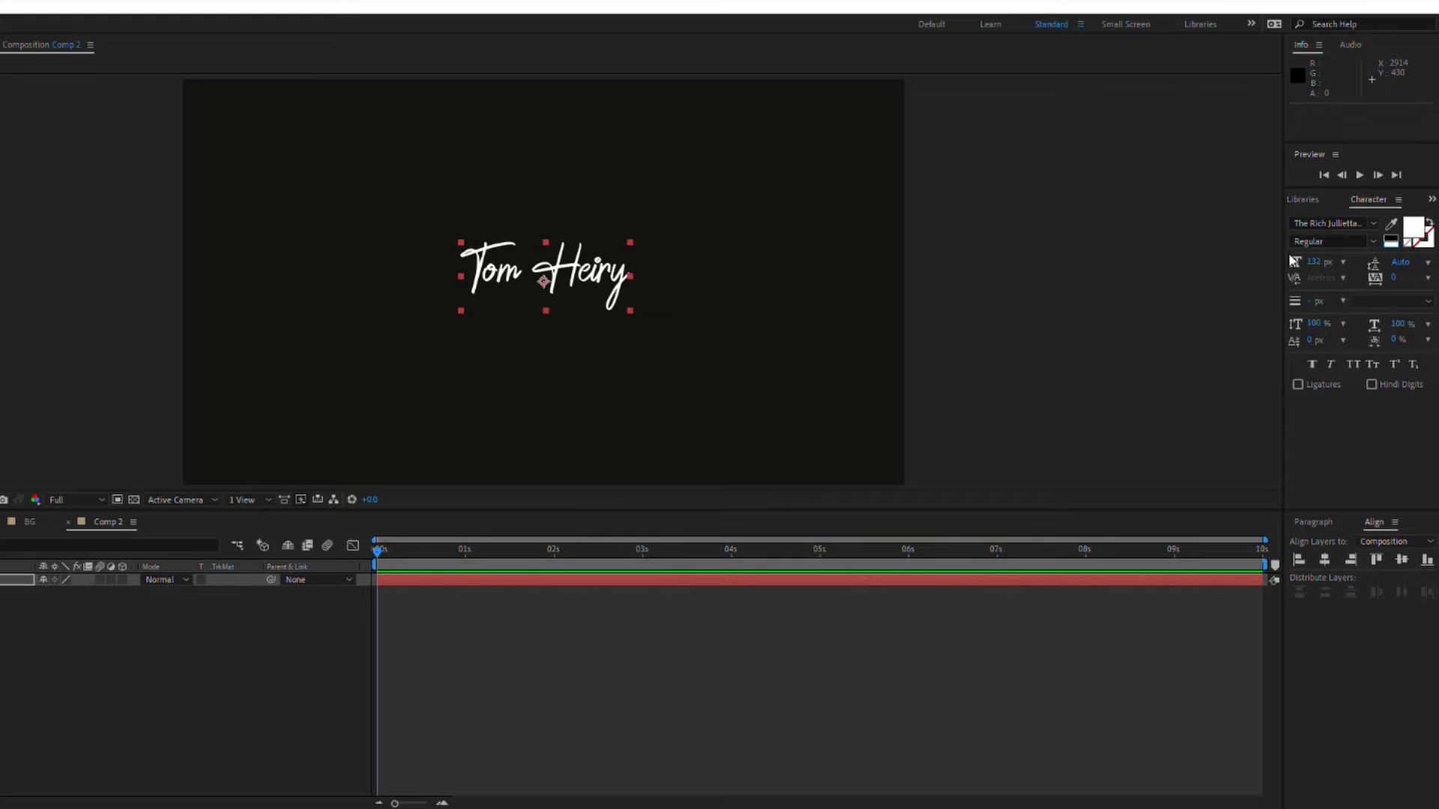
{"action": "left_click_drag", "start_coordinate": [1300, 259], "coordinate": [1317, 259]}
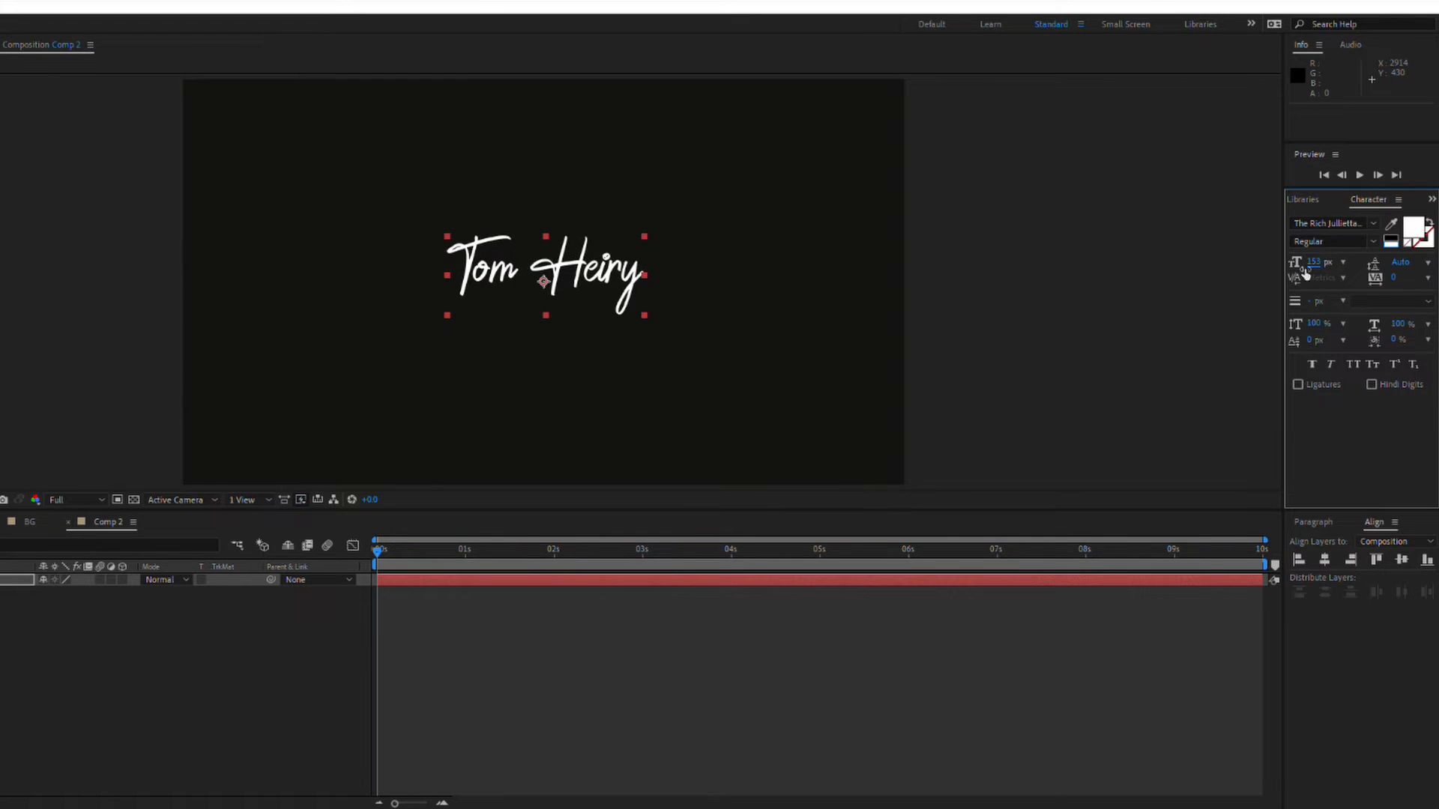
Step: Set the composition viewer's fast previews to Off (Final Quality)
{"action": "left_click", "coordinate": [301, 499]}
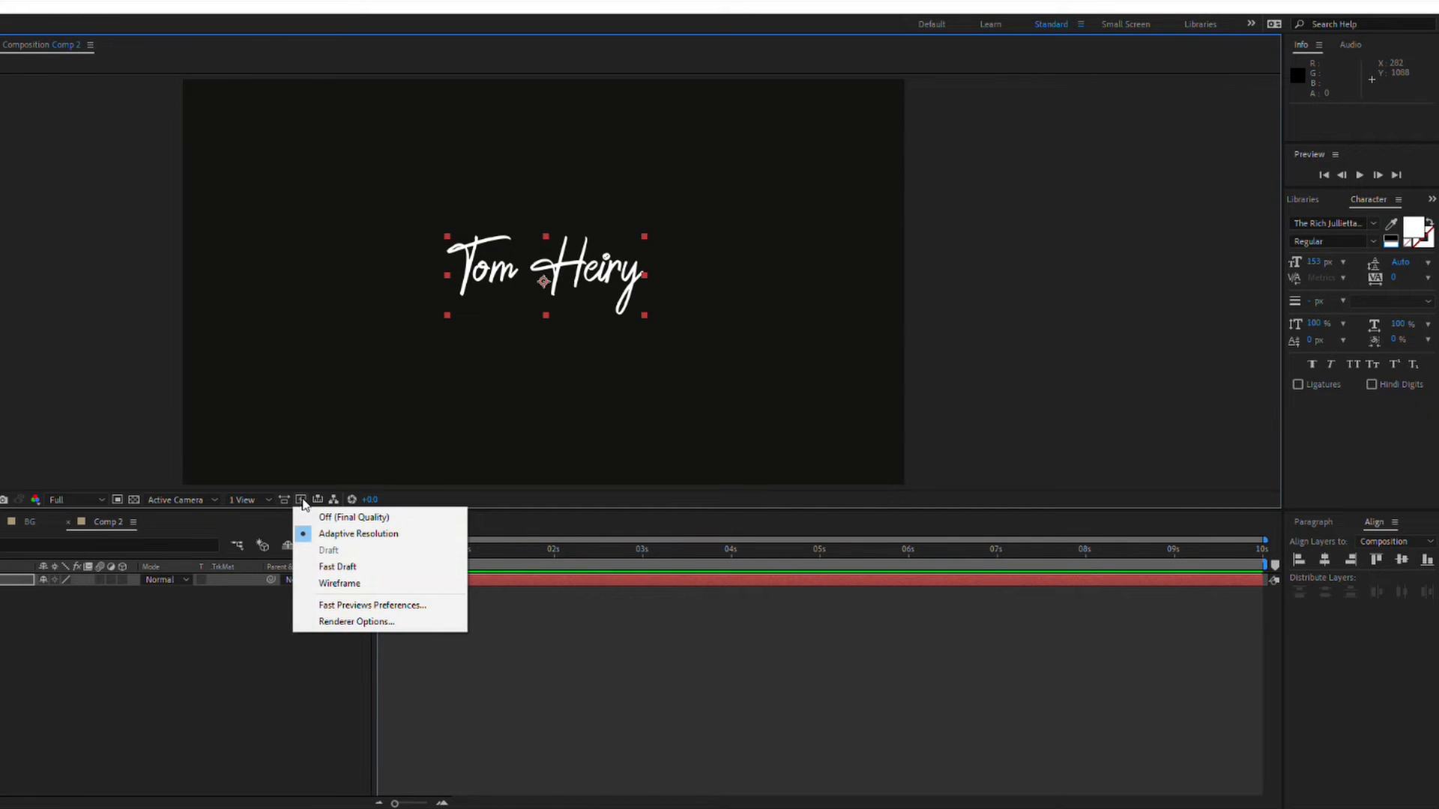
{"action": "left_click", "coordinate": [324, 533]}
{"action": "left_click_drag", "start_coordinate": [450, 551], "coordinate": [409, 552]}
{"action": "left_click", "coordinate": [301, 500]}
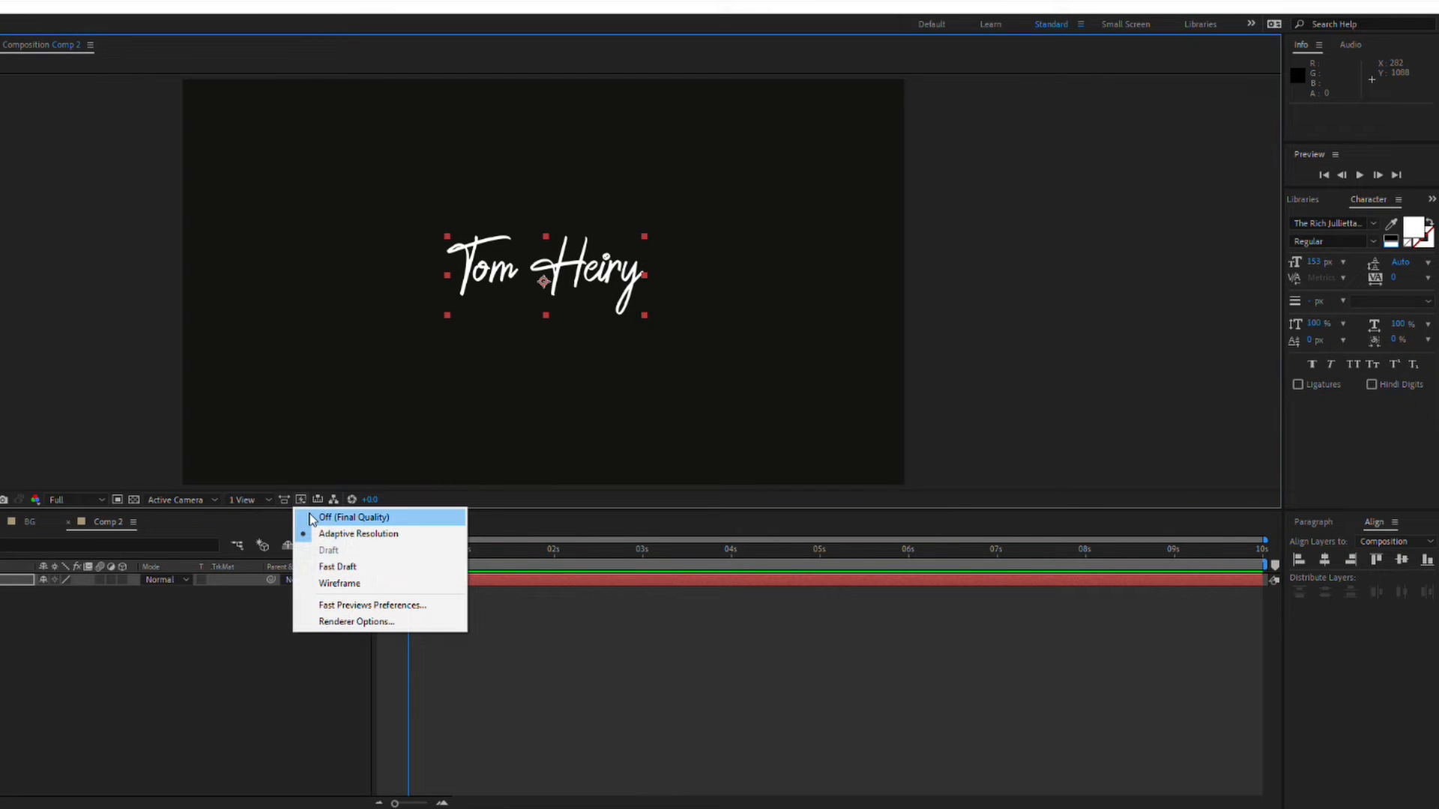
{"action": "left_click", "coordinate": [311, 518]}
{"action": "left_click_drag", "start_coordinate": [411, 554], "coordinate": [385, 560]}
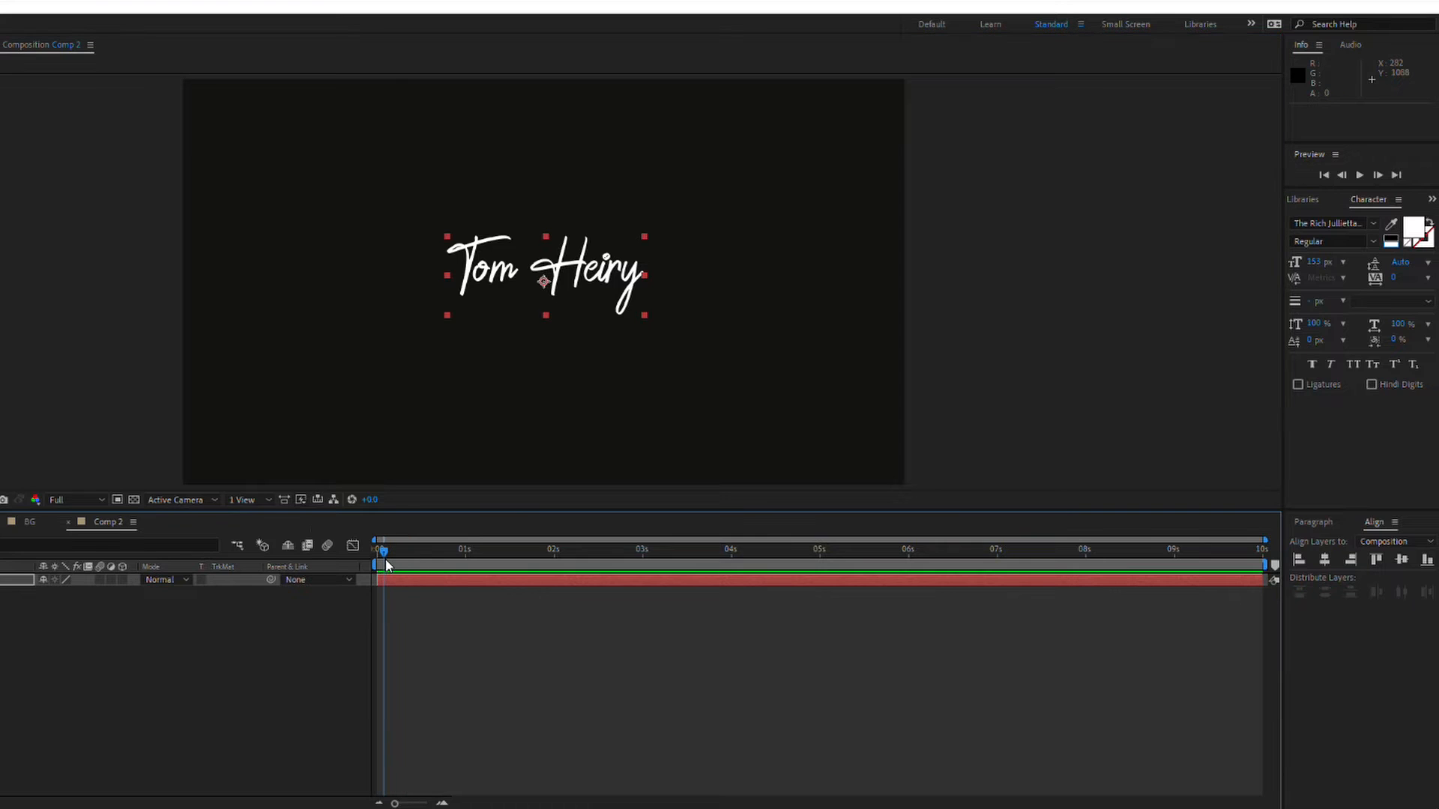
Step: Duplicate the name text layer, hide the original, and create masks from the duplicate's text
{"action": "left_click", "coordinate": [16, 580]}
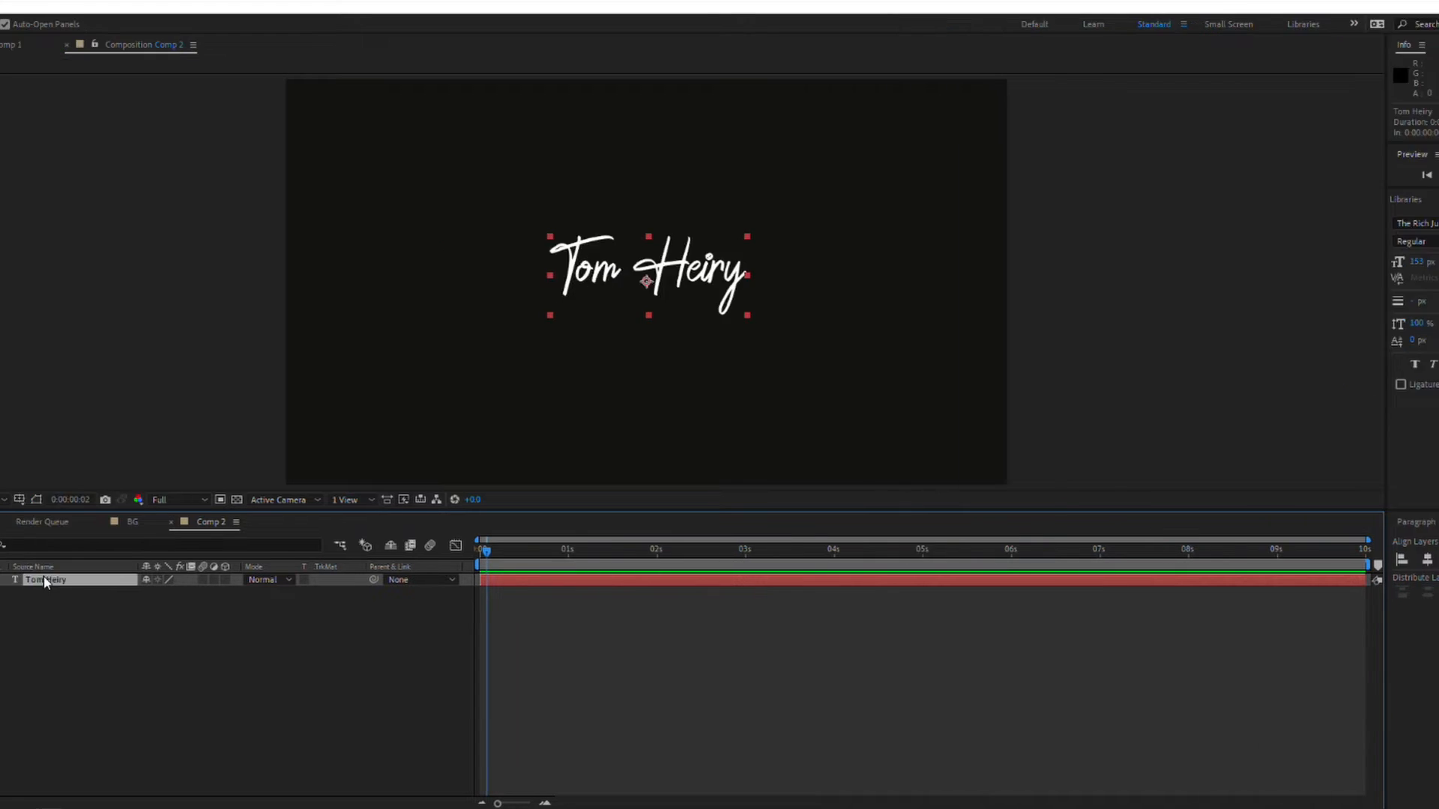
{"action": "key", "text": "ctrl+d"}
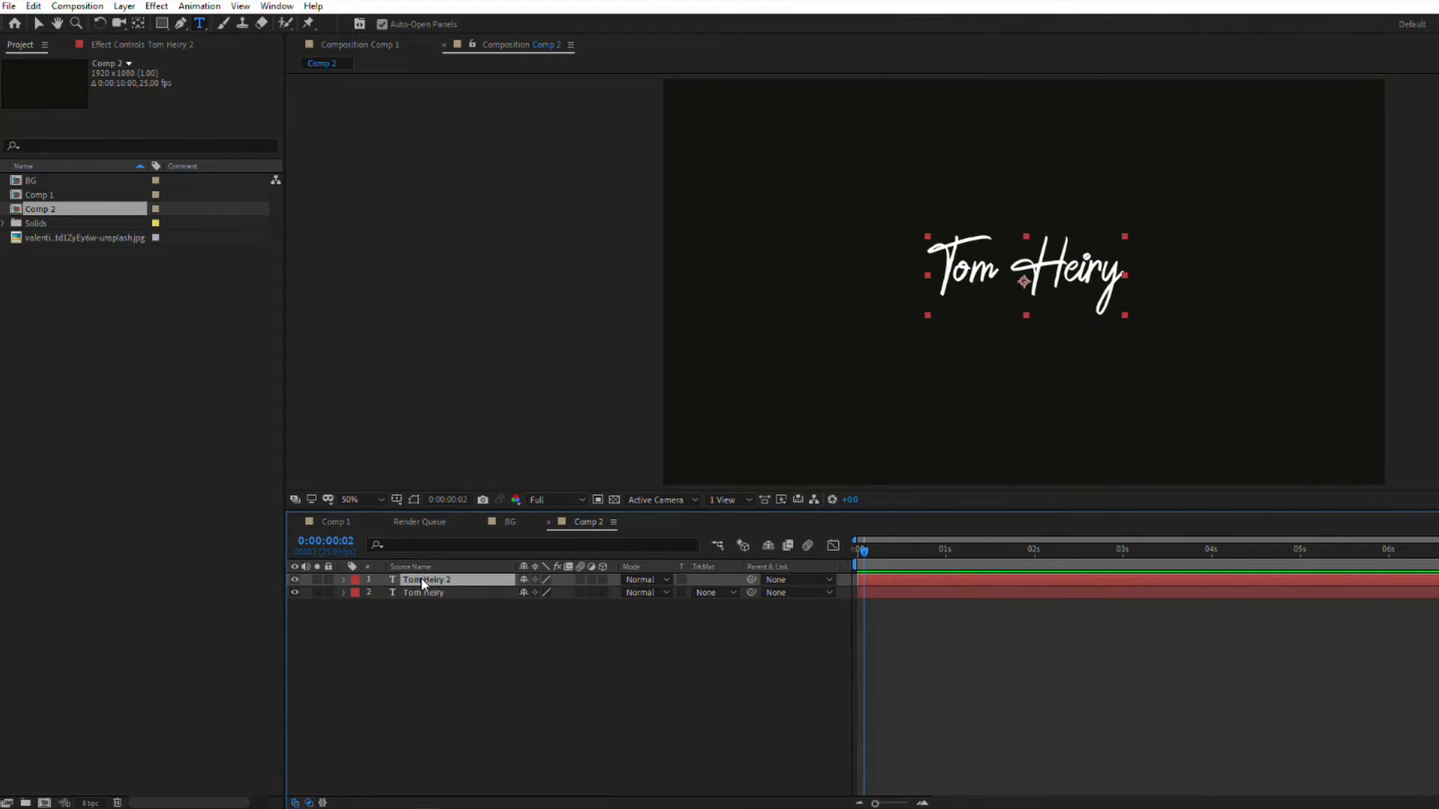
{"action": "left_click", "coordinate": [294, 593]}
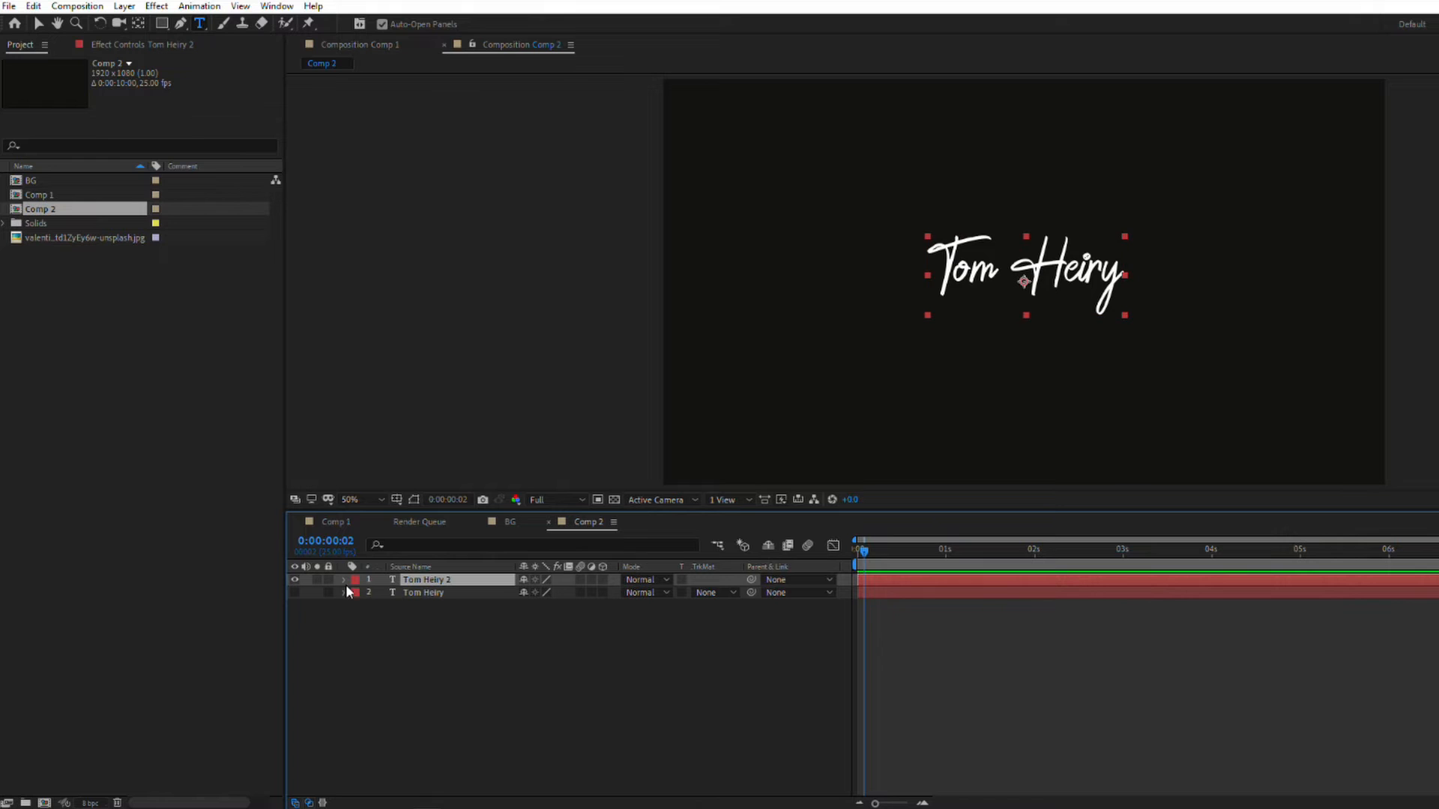
{"action": "right_click", "coordinate": [433, 582]}
{"action": "mouse_move", "coordinate": [487, 472]}
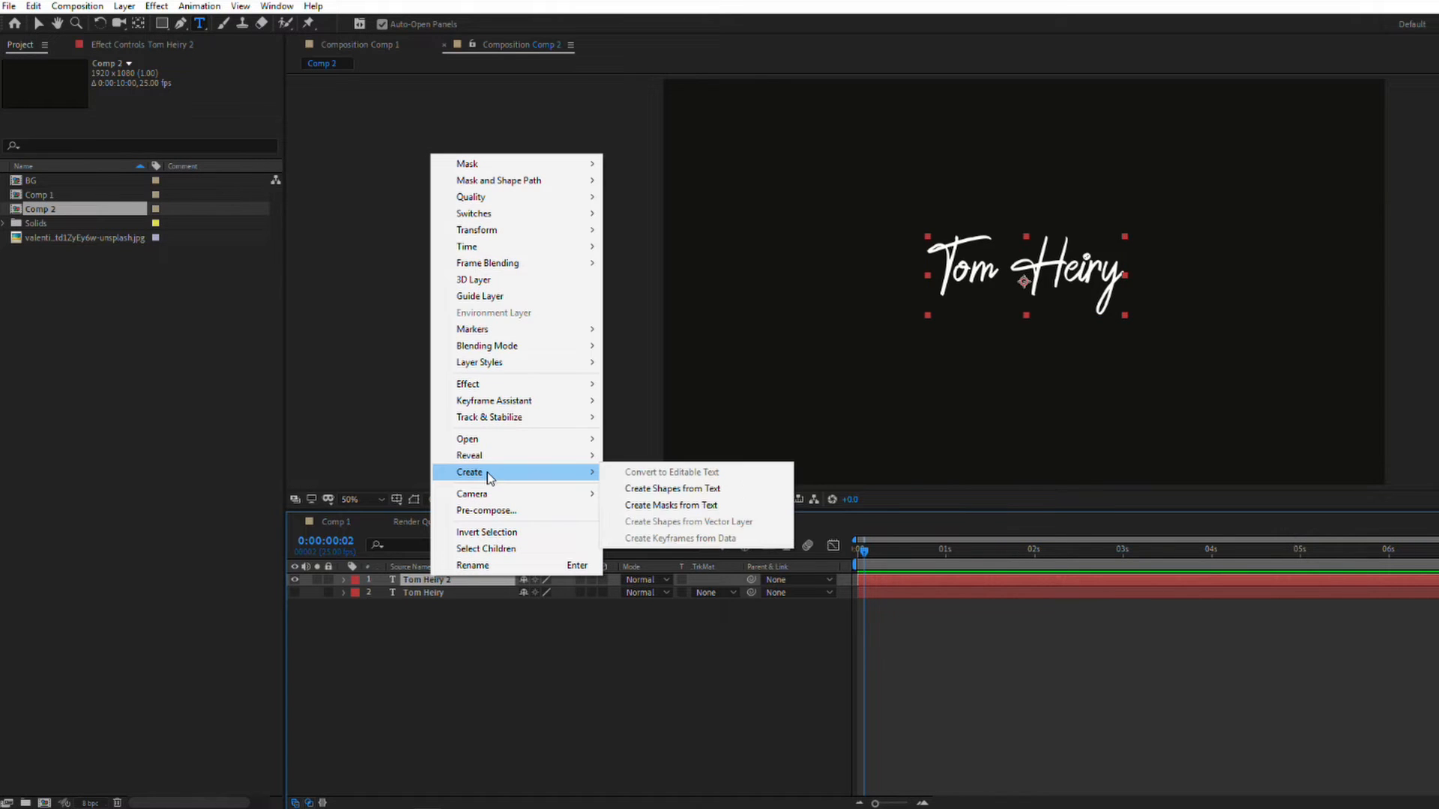
{"action": "left_click", "coordinate": [655, 508]}
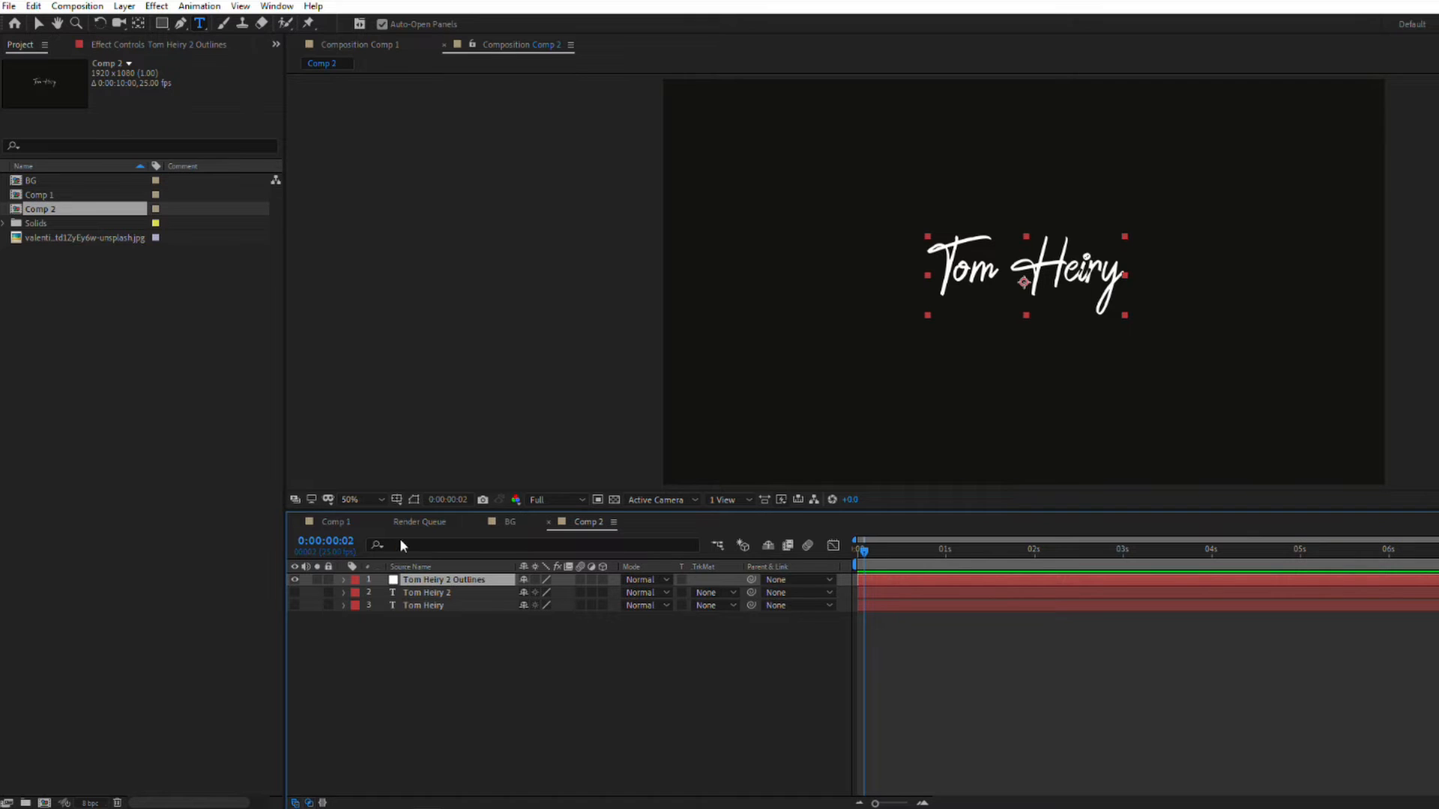
Step: Apply the Trapcode 3D Stroke effect to the Outlines layer and set its Thickness to 2.2
{"action": "left_click", "coordinate": [153, 6]}
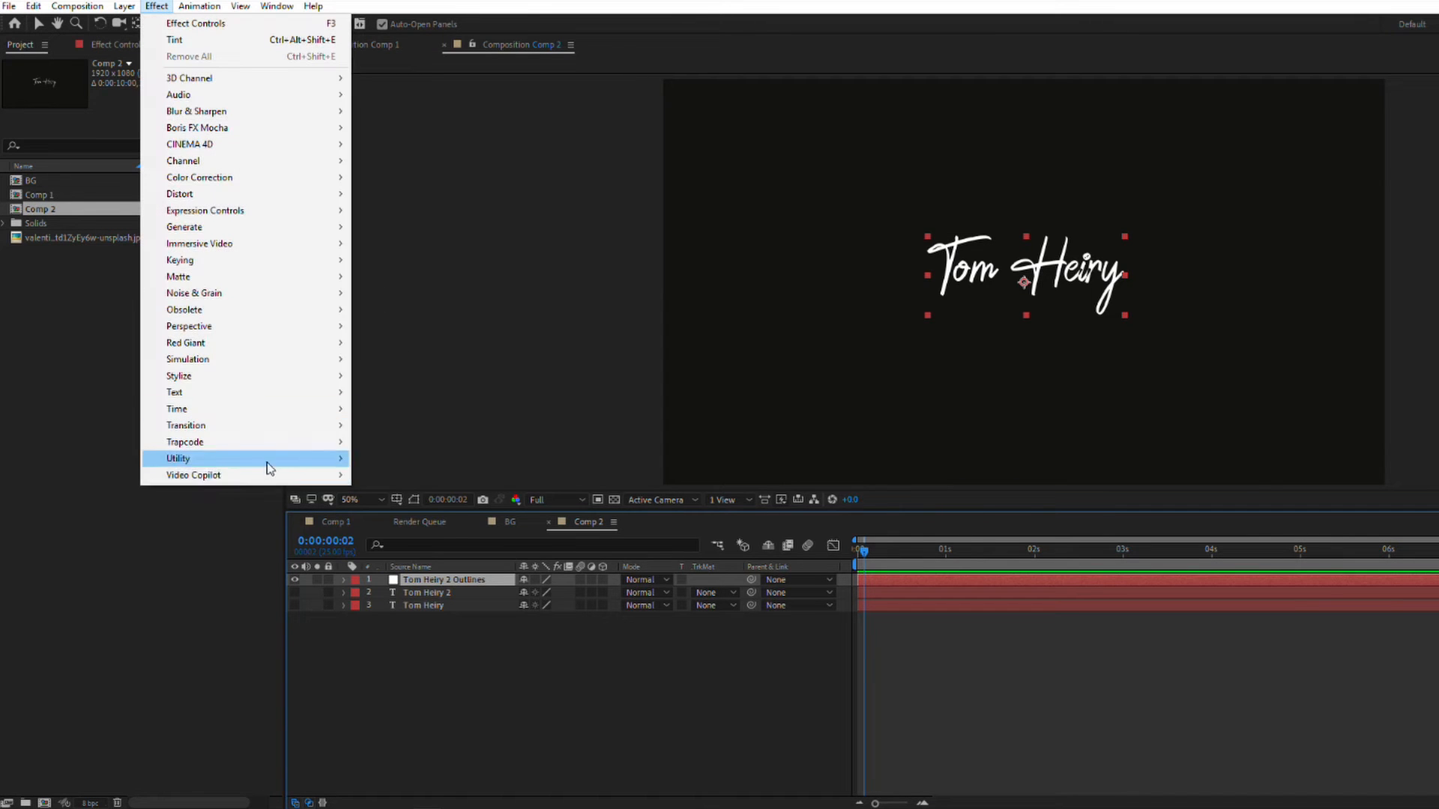
{"action": "mouse_move", "coordinate": [262, 442]}
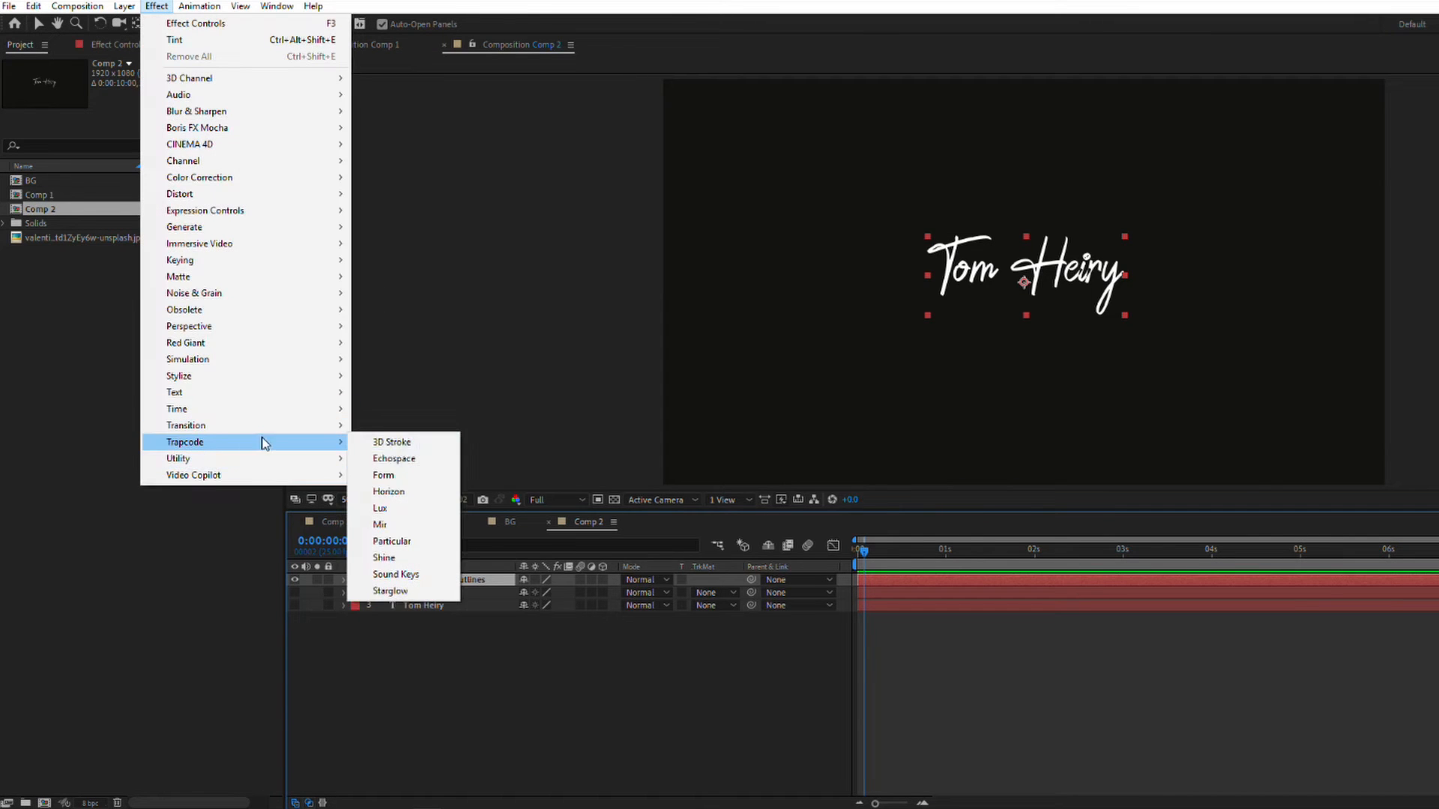
{"action": "left_click", "coordinate": [406, 444]}
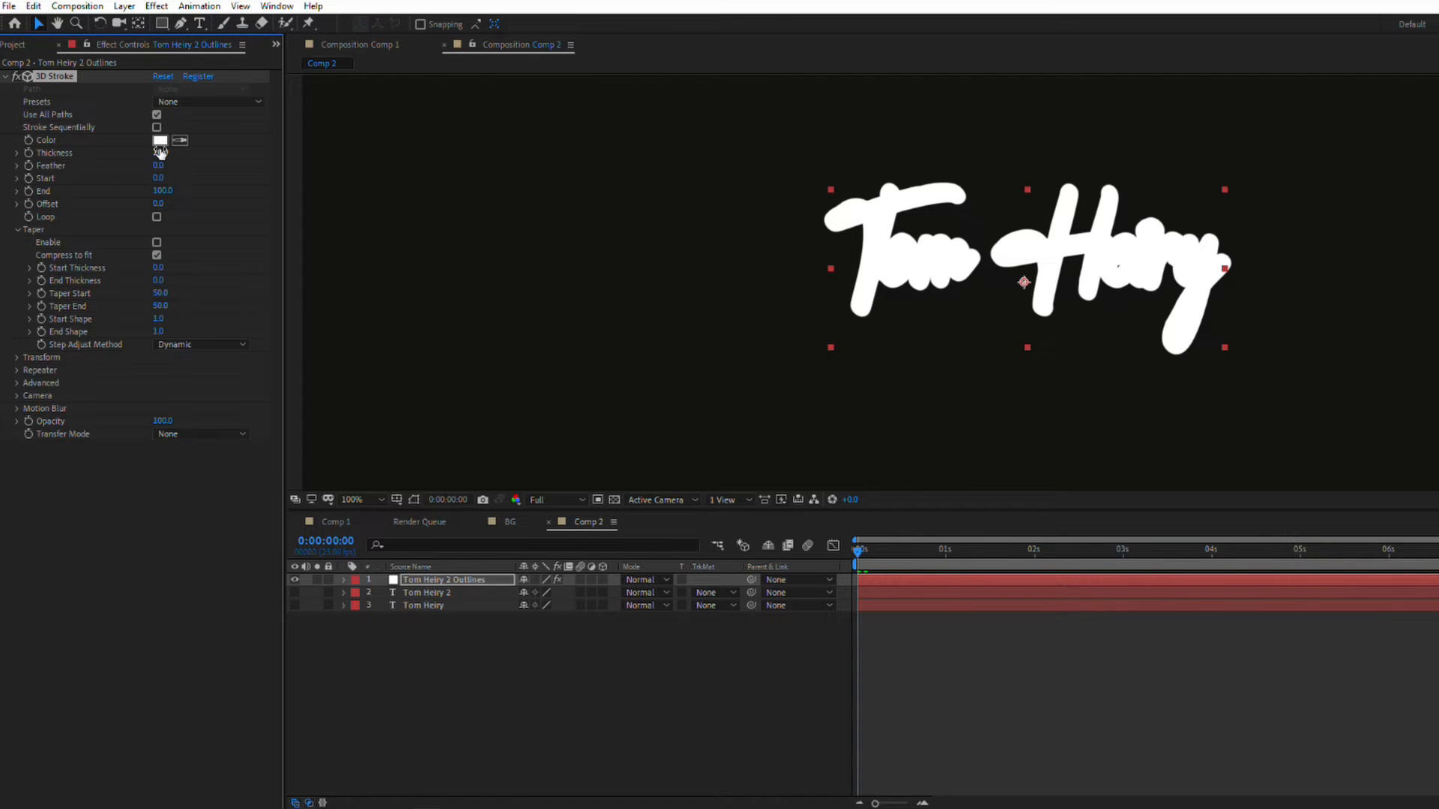
{"action": "left_click_drag", "start_coordinate": [158, 152], "coordinate": [96, 152]}
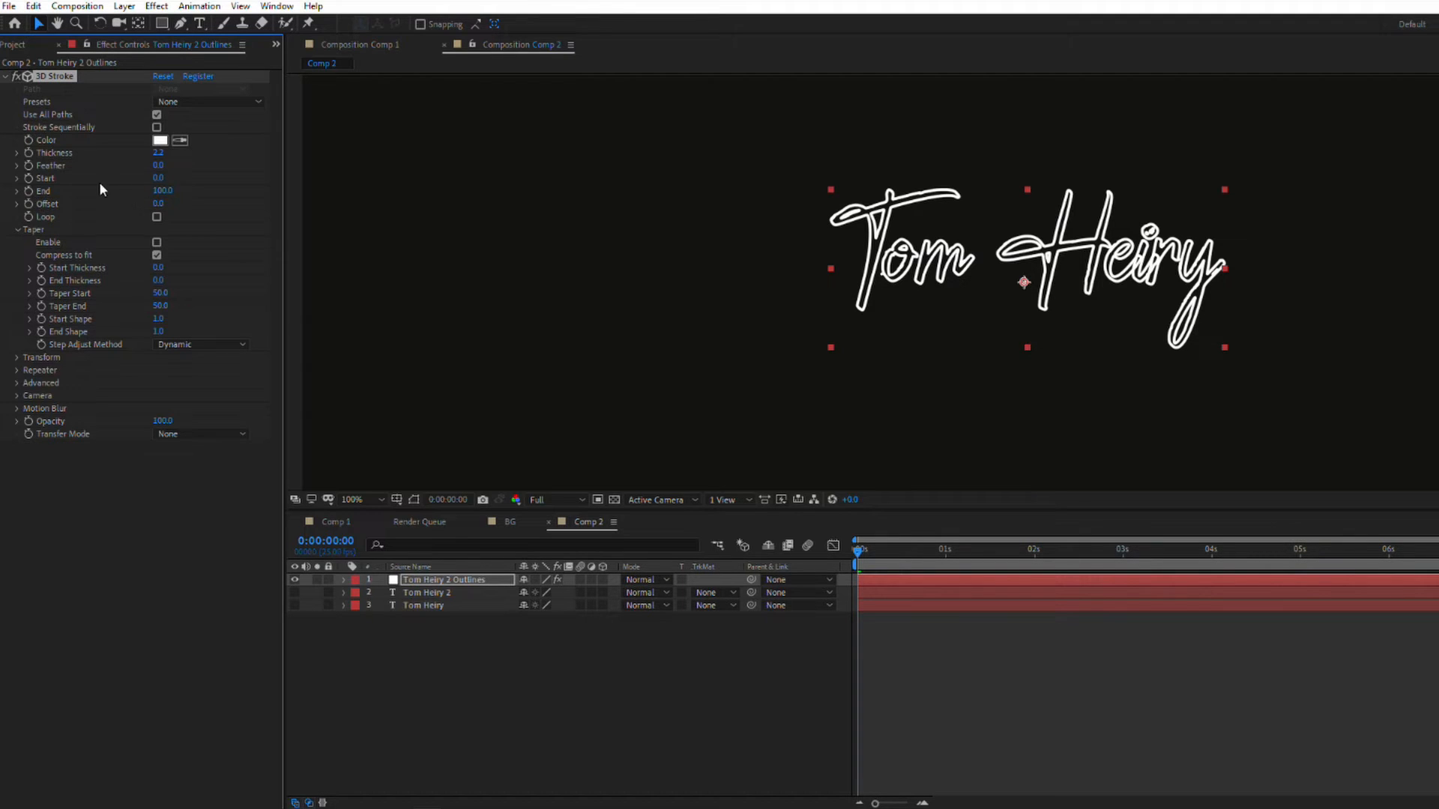
Step: Try out negative Offset values on the 3D Stroke effect and reset the Offset to 0
{"action": "mouse_move", "coordinate": [160, 197]}
{"action": "left_mouse_down"}
{"action": "mouse_move", "coordinate": [123, 197]}
{"action": "mouse_move", "coordinate": [192, 199]}
{"action": "mouse_move", "coordinate": [45, 194]}
{"action": "mouse_move", "coordinate": [108, 201]}
{"action": "left_mouse_up"}
{"action": "left_click", "coordinate": [161, 203]}
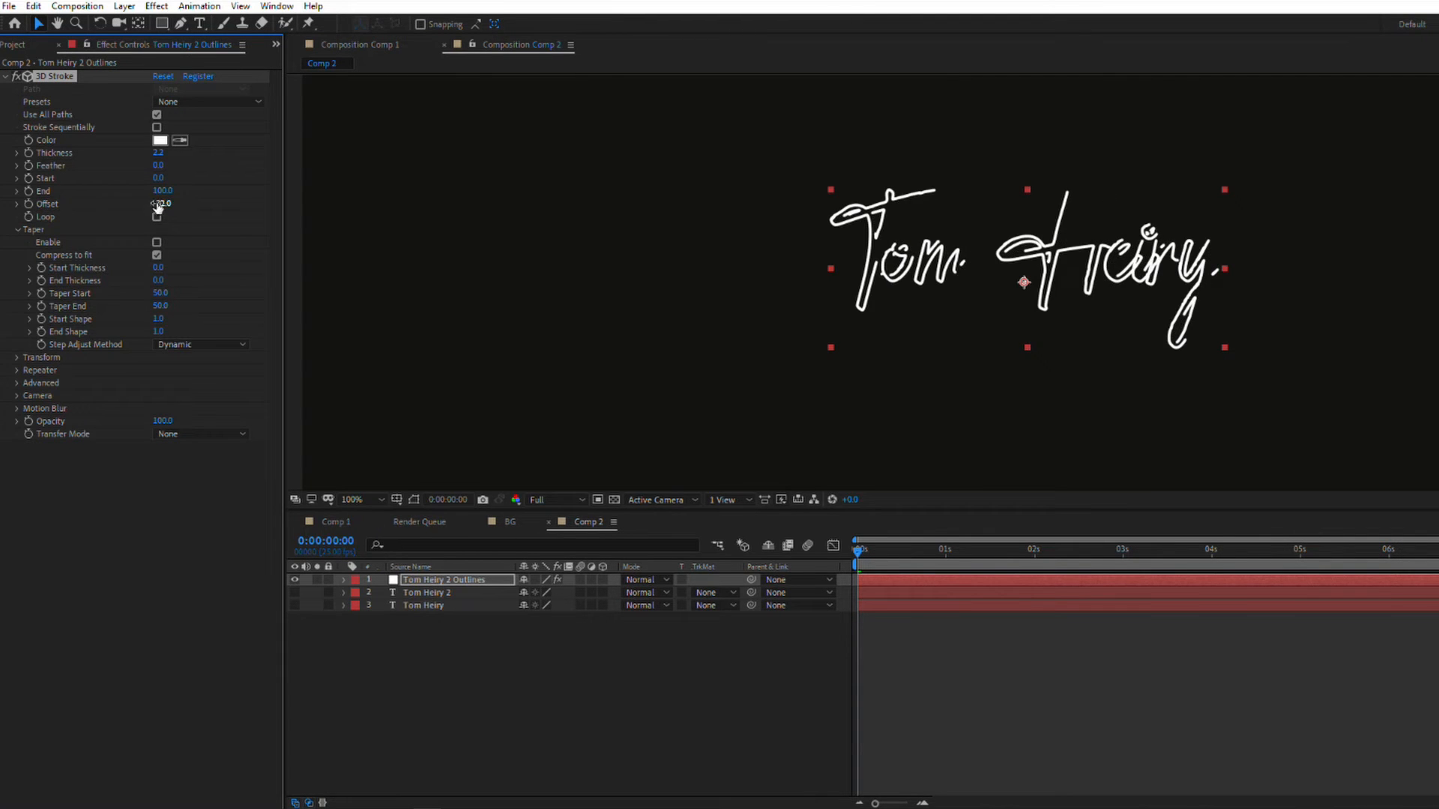
{"action": "type", "text": "0"}
{"action": "key", "text": "Return"}
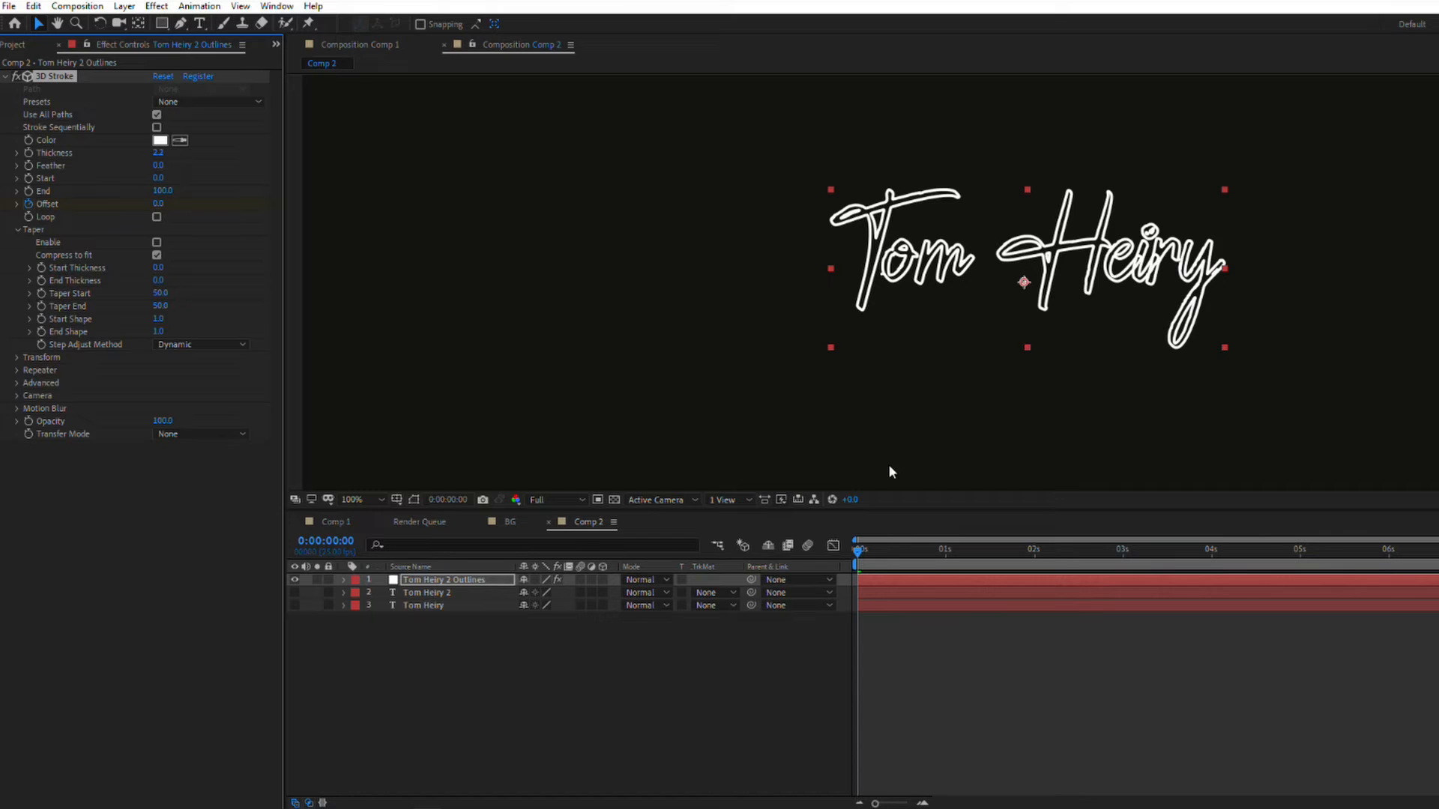
Step: Reveal the Outlines layer's keyframed properties and set the 3D Stroke Offset keyframe at 0:00:00:00 to 100
{"action": "left_click_drag", "start_coordinate": [1083, 551], "coordinate": [847, 564]}
{"action": "key", "text": "u"}
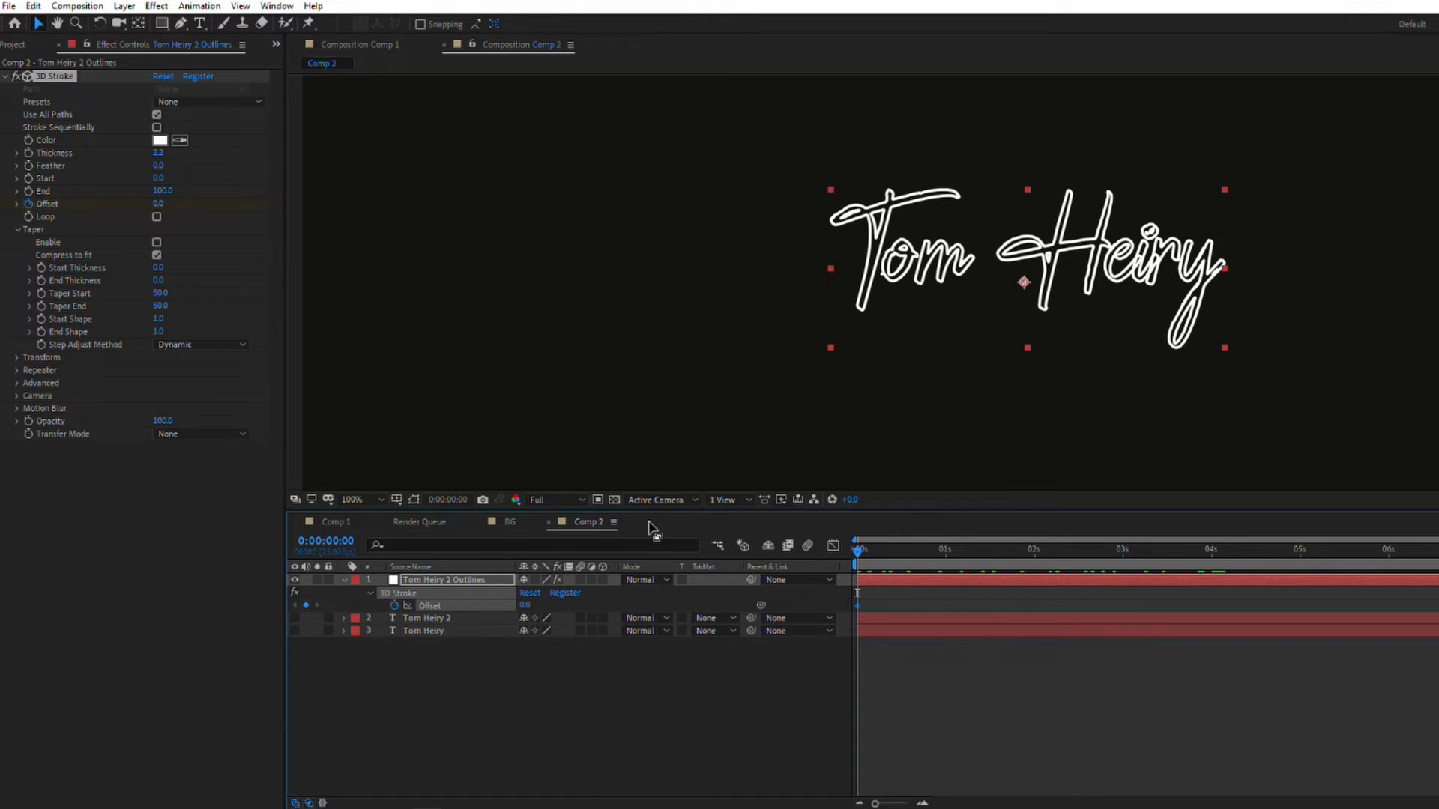
{"action": "left_click_drag", "start_coordinate": [160, 207], "coordinate": [236, 207]}
{"action": "left_click", "coordinate": [160, 204]}
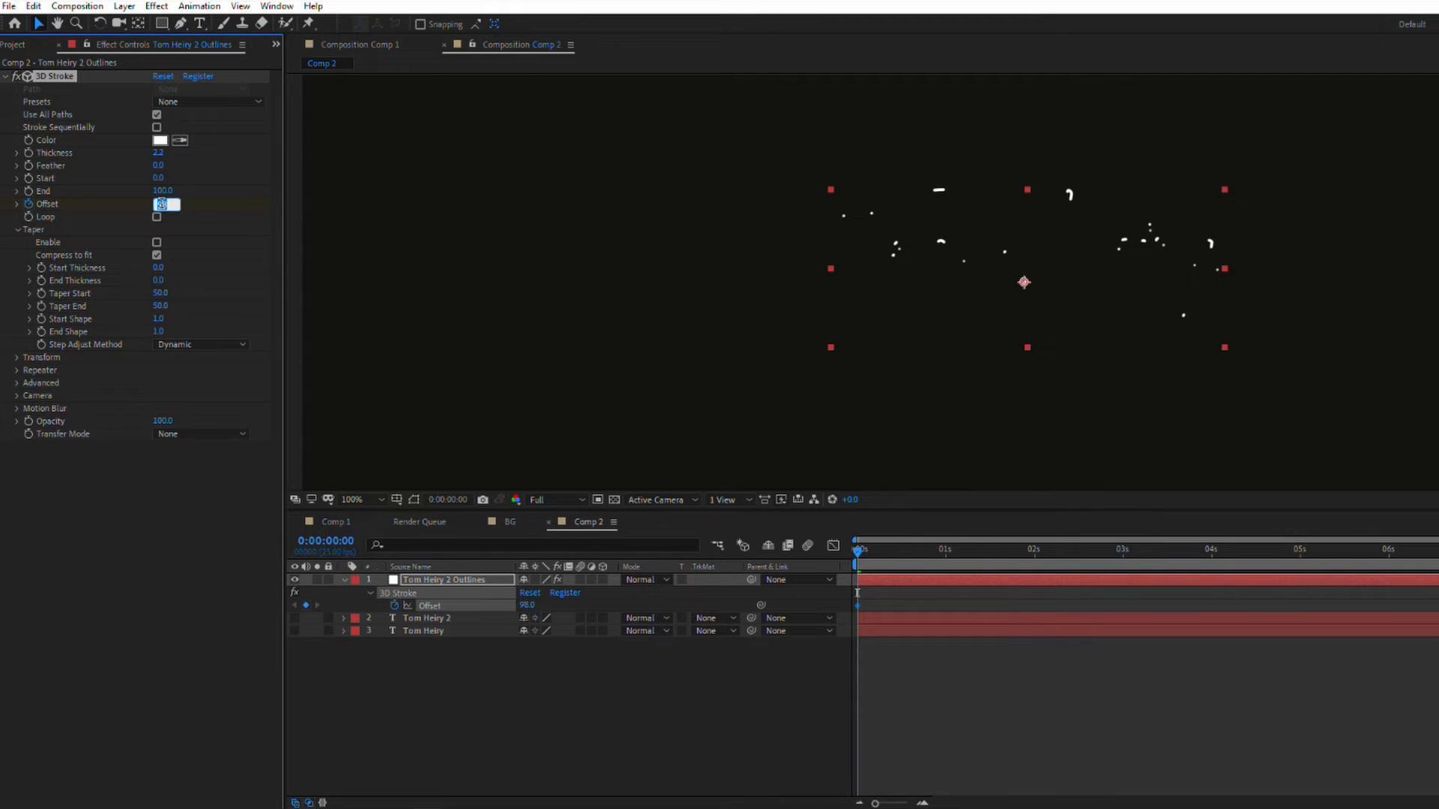
{"action": "type", "text": "100"}
{"action": "key", "text": "Return"}
Step: Add a 3D Stroke Offset keyframe of 0 at 0:00:03:24
{"action": "left_click_drag", "start_coordinate": [1127, 549], "coordinate": [1208, 558]}
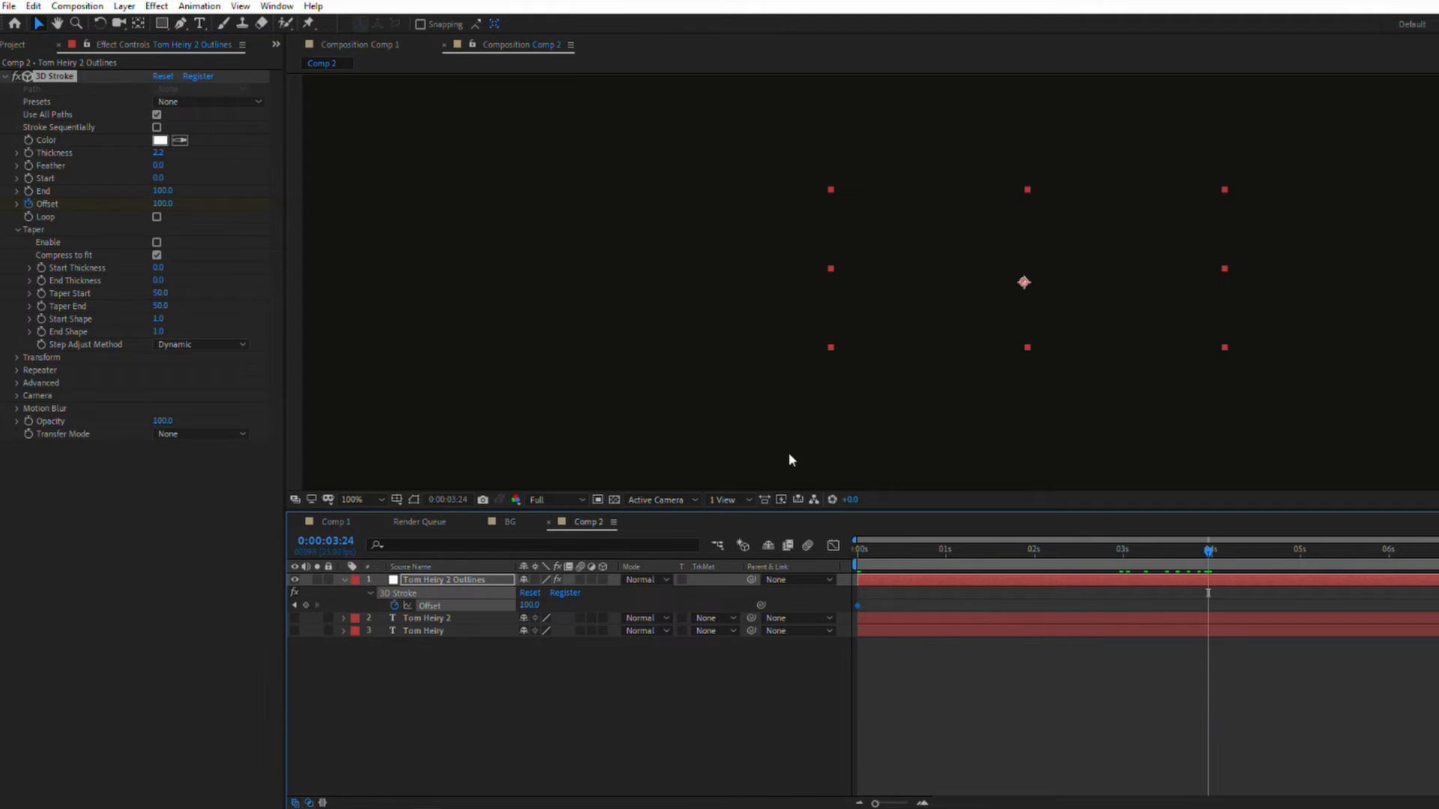
{"action": "left_click", "coordinate": [159, 203]}
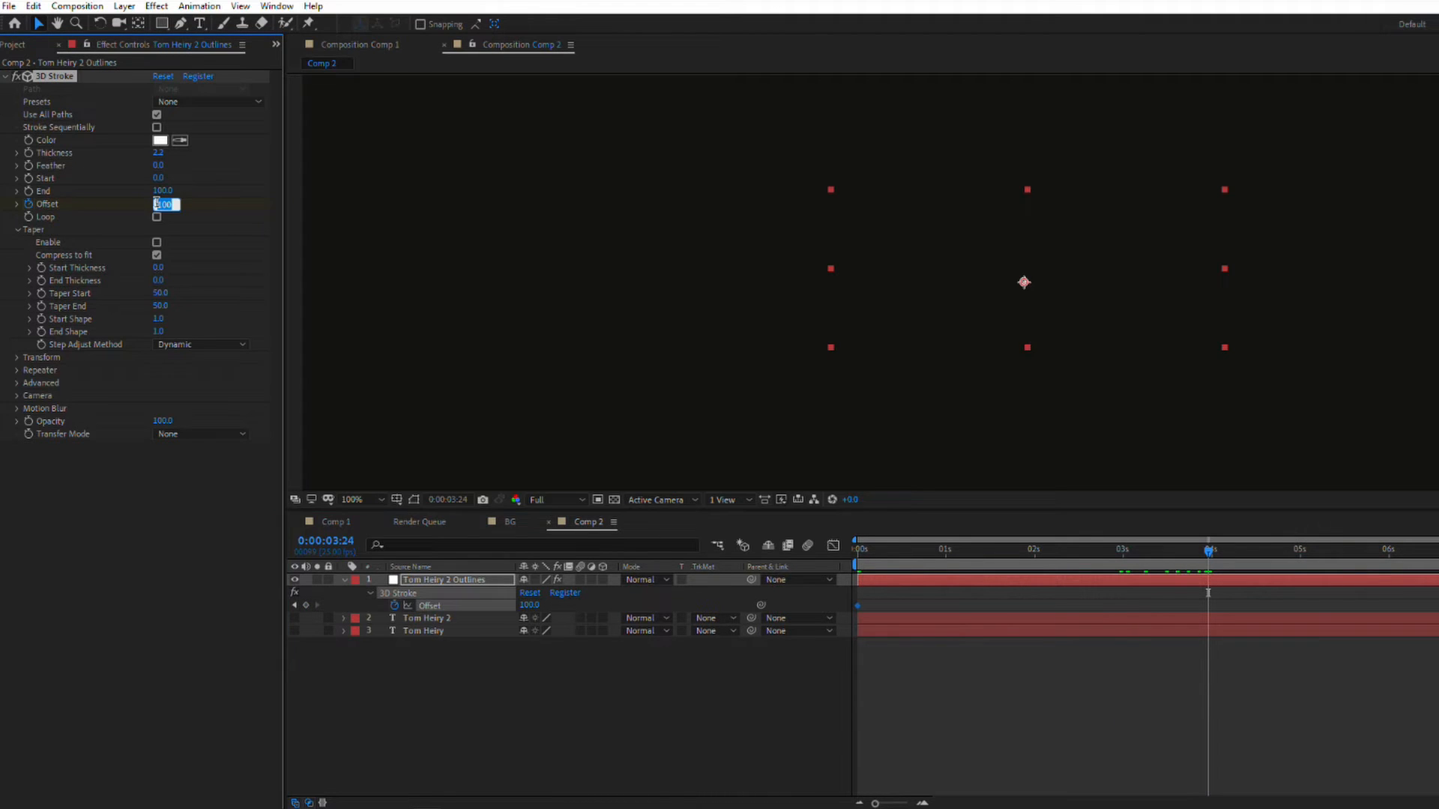
{"action": "type", "text": "0"}
{"action": "key", "text": "Return"}
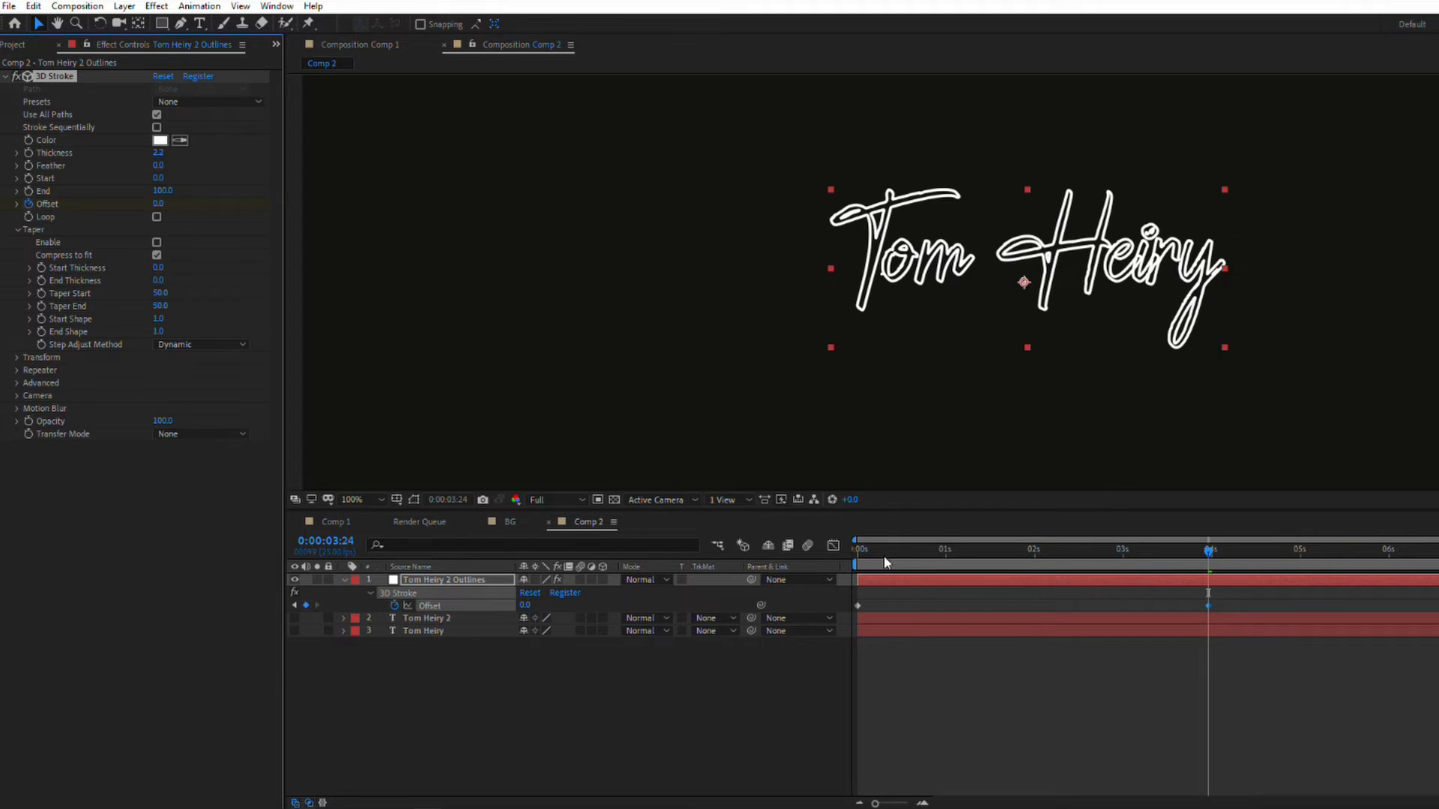
Step: Preview the stroke animation from the start and apply Easy Ease to both Offset keyframes
{"action": "left_click", "coordinate": [862, 558]}
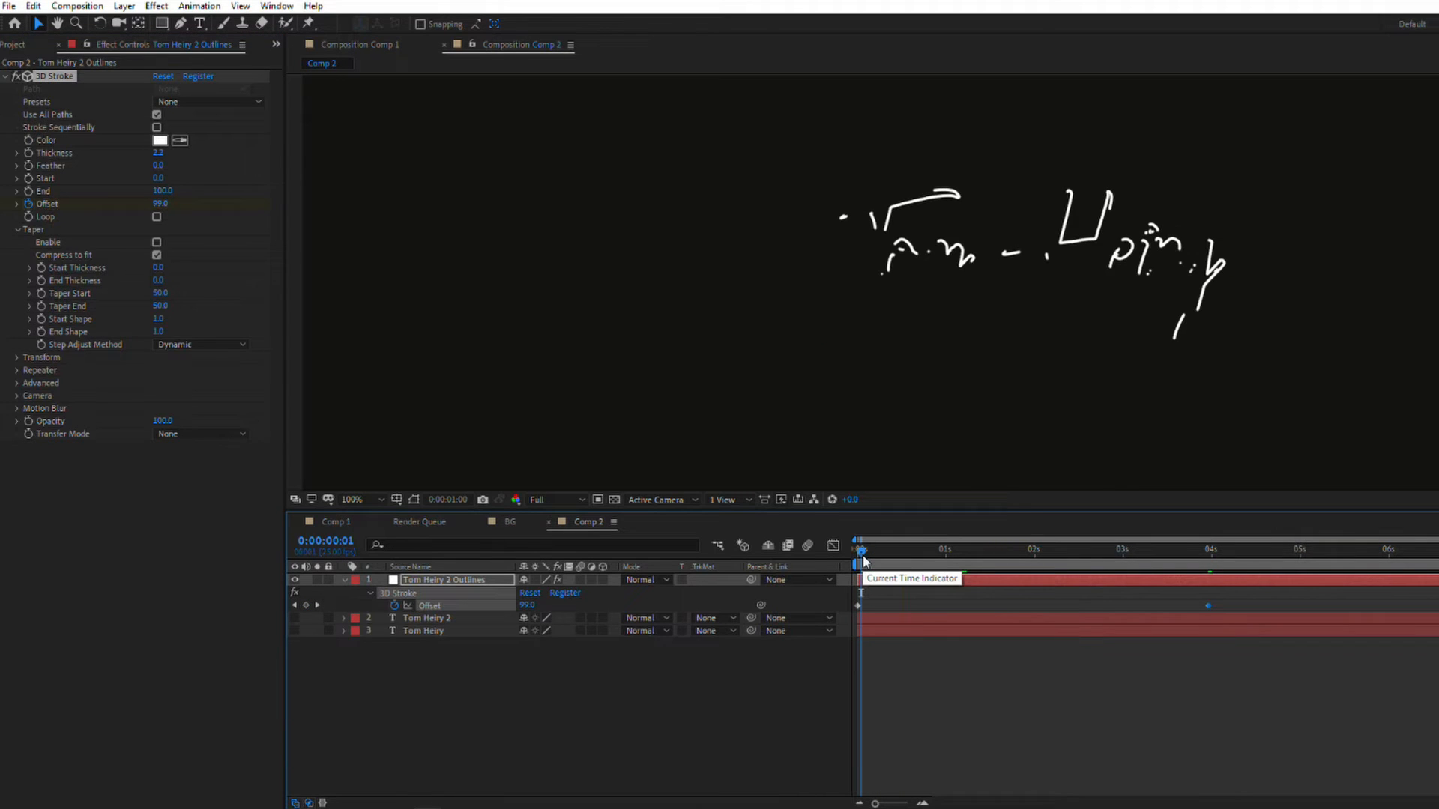
{"action": "key", "text": "space"}
{"action": "left_click_drag", "start_coordinate": [1208, 605], "coordinate": [816, 616]}
{"action": "key", "text": "F9"}
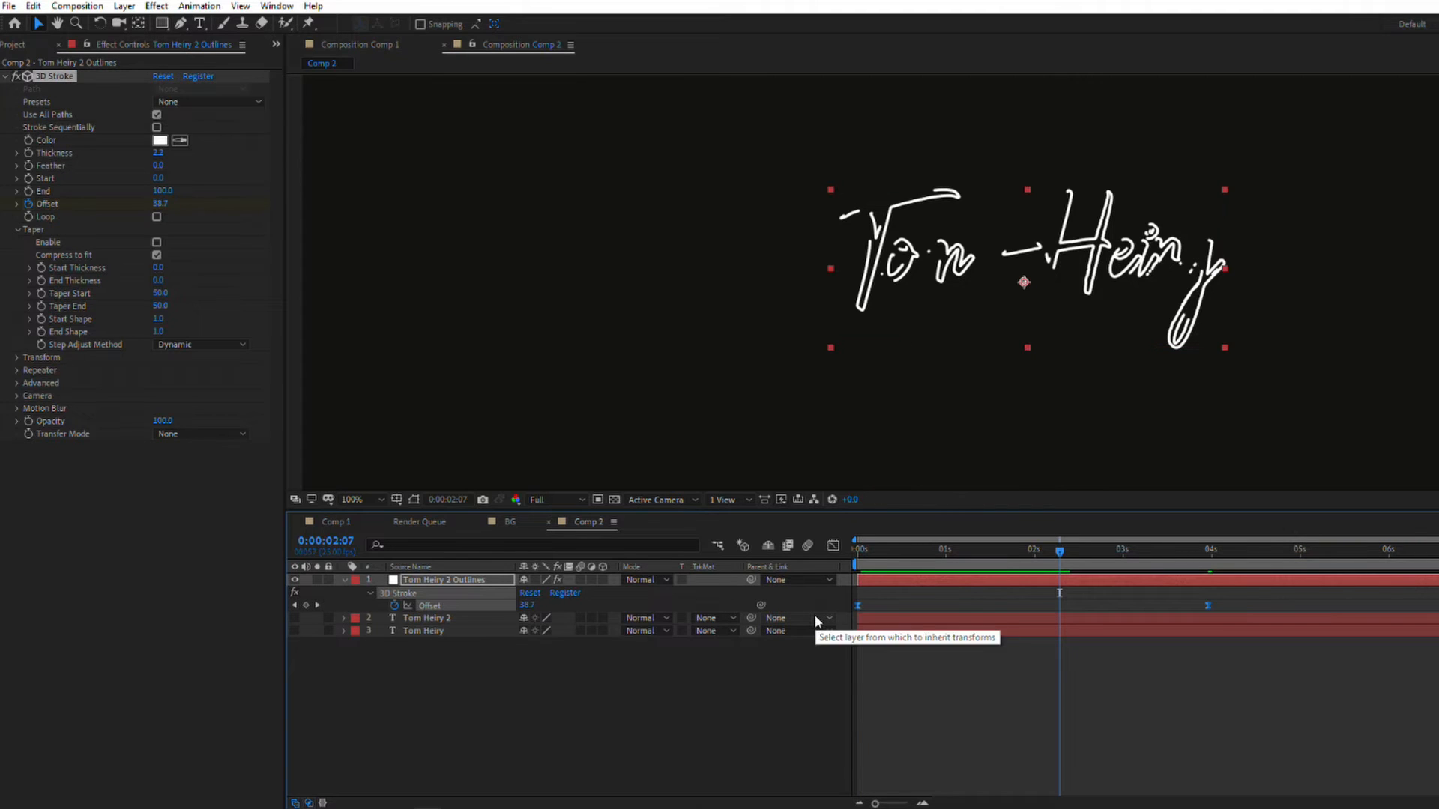
Step: Reshape the Offset speed graph so the stroke moves fastest around one second and eases out gradually, and preview the animation
{"action": "left_click", "coordinate": [833, 545]}
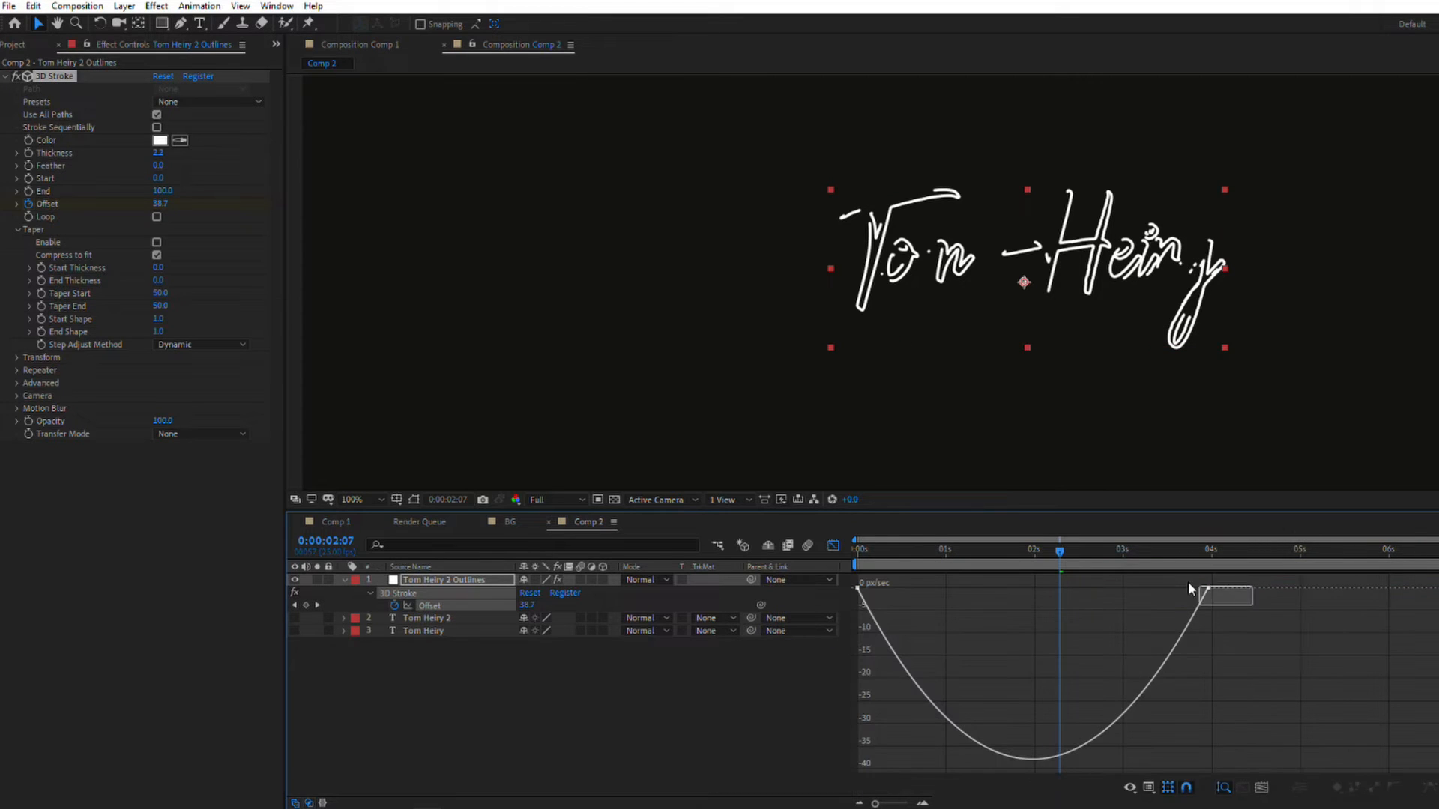
{"action": "left_click_drag", "start_coordinate": [1189, 584], "coordinate": [1076, 591]}
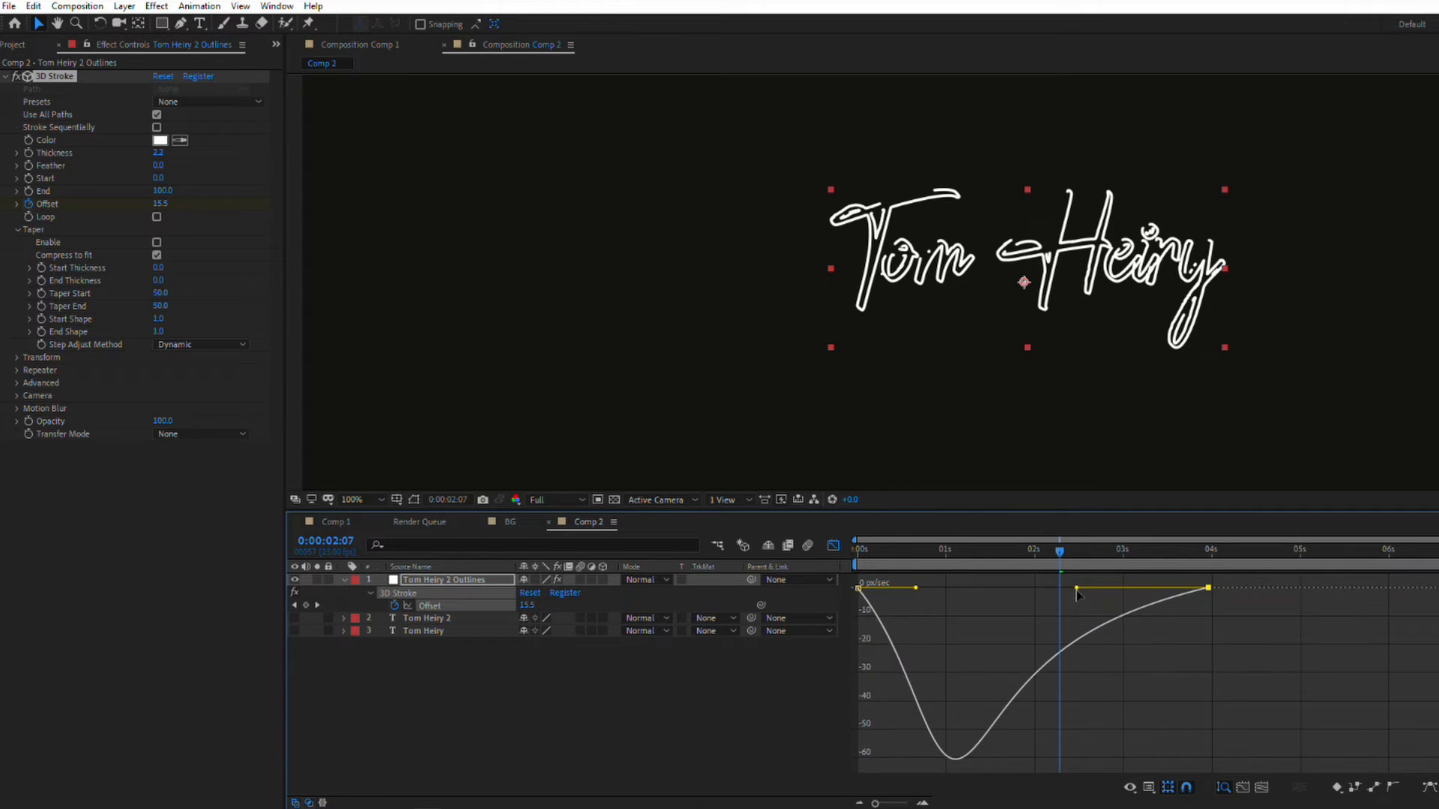
{"action": "left_click", "coordinate": [832, 546]}
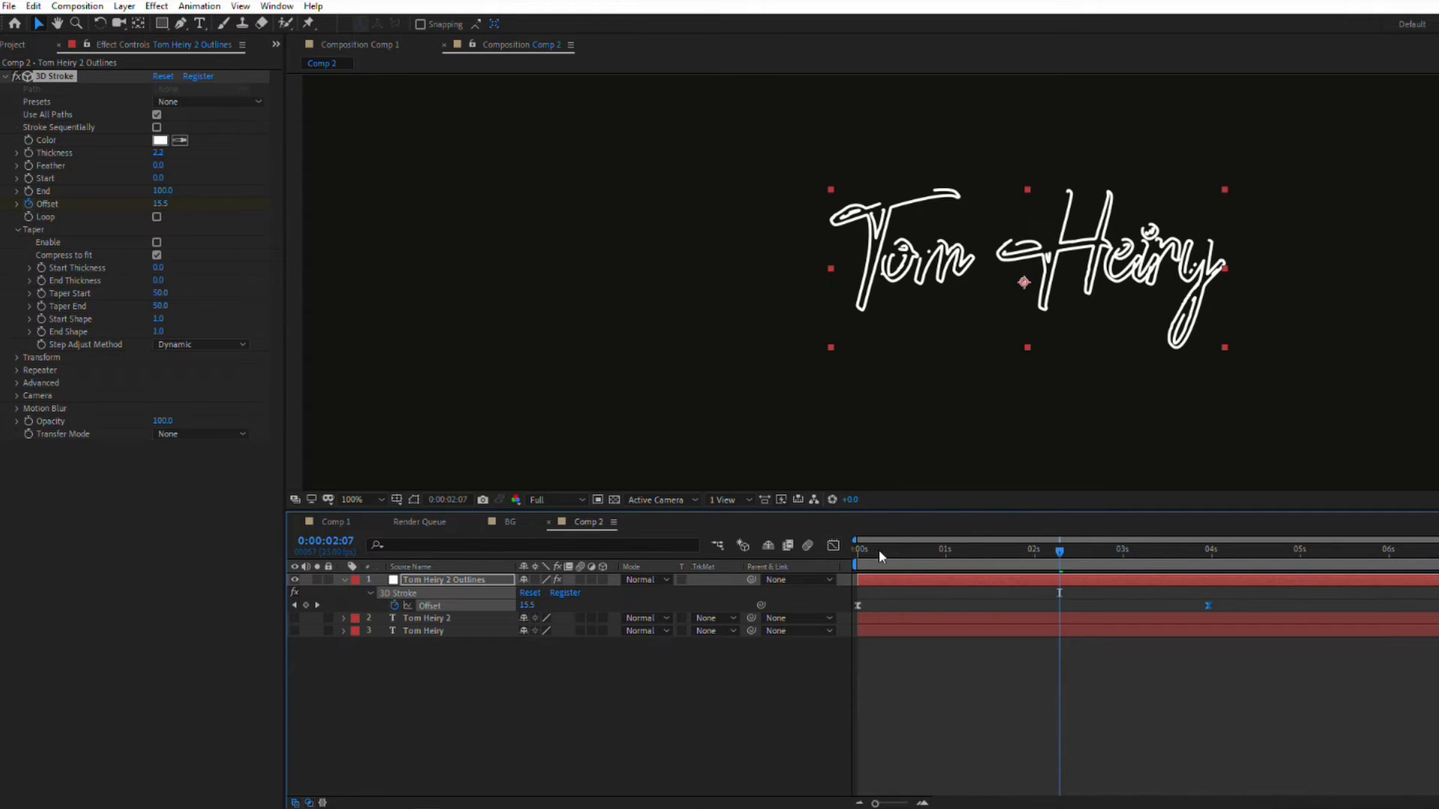
{"action": "left_click_drag", "start_coordinate": [878, 550], "coordinate": [852, 555]}
{"action": "key", "text": "space"}
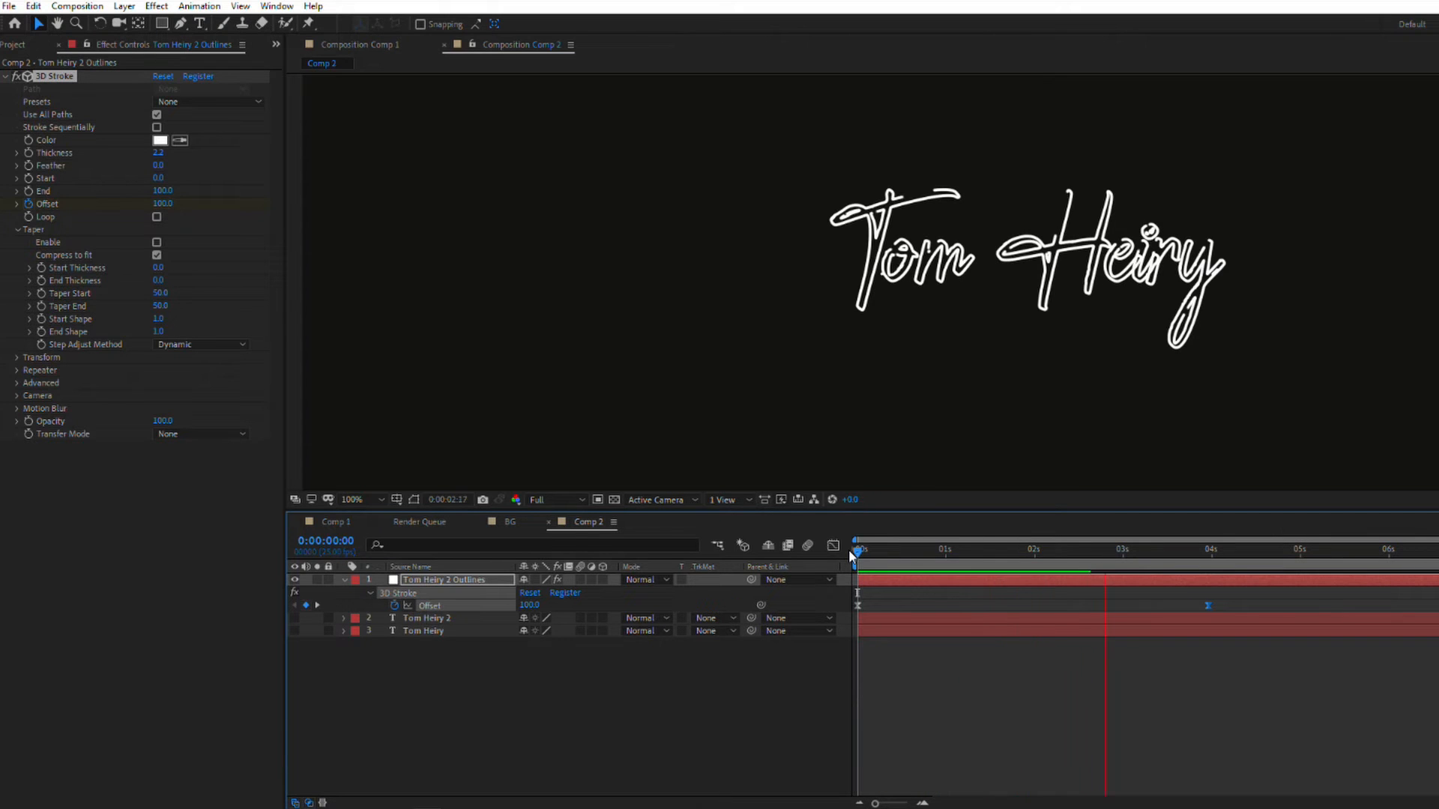
{"action": "key", "text": "space"}
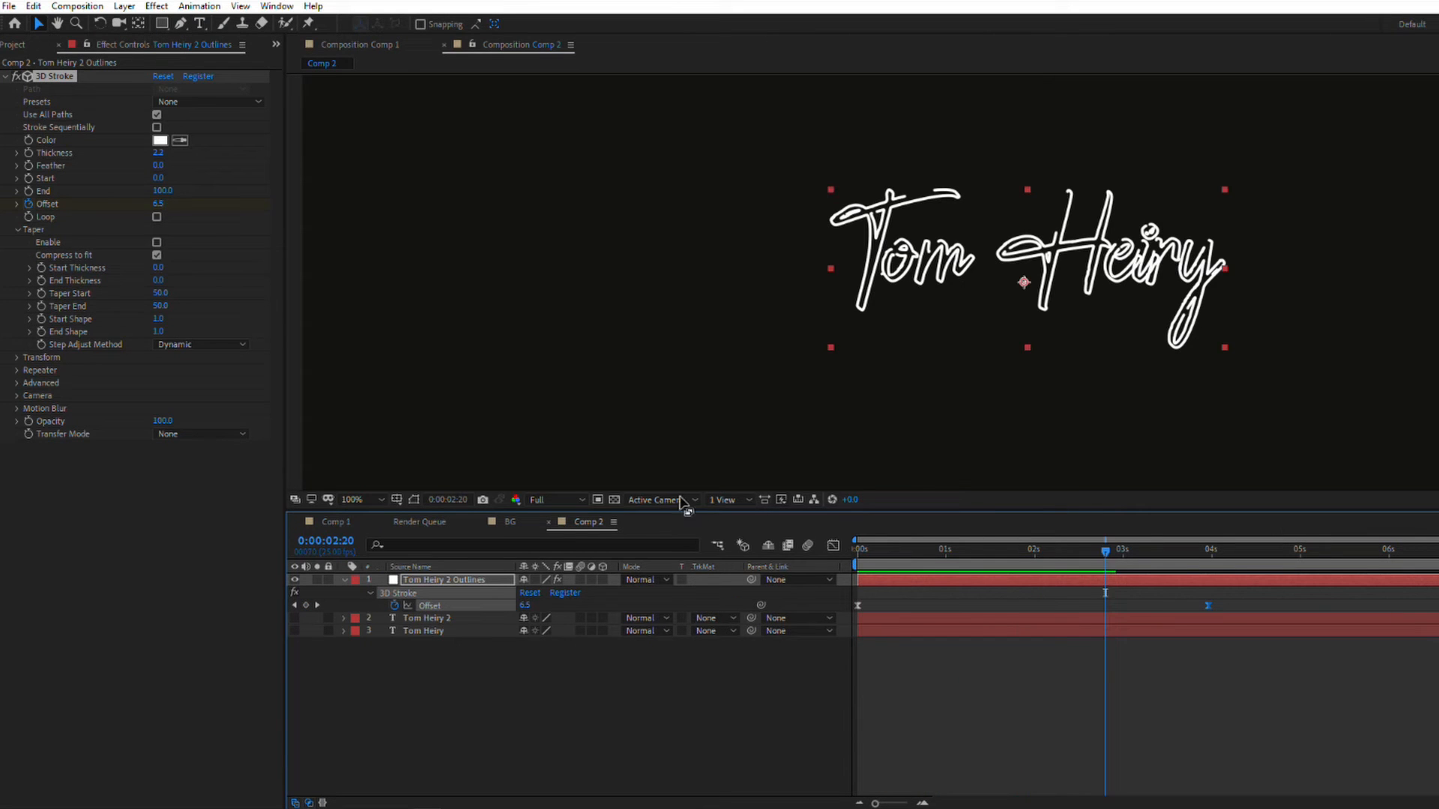
Step: Enable the 3D Stroke taper with Start Thickness 10 and Taper End 27, and raise the stroke Thickness to about 4
{"action": "left_click", "coordinate": [157, 243]}
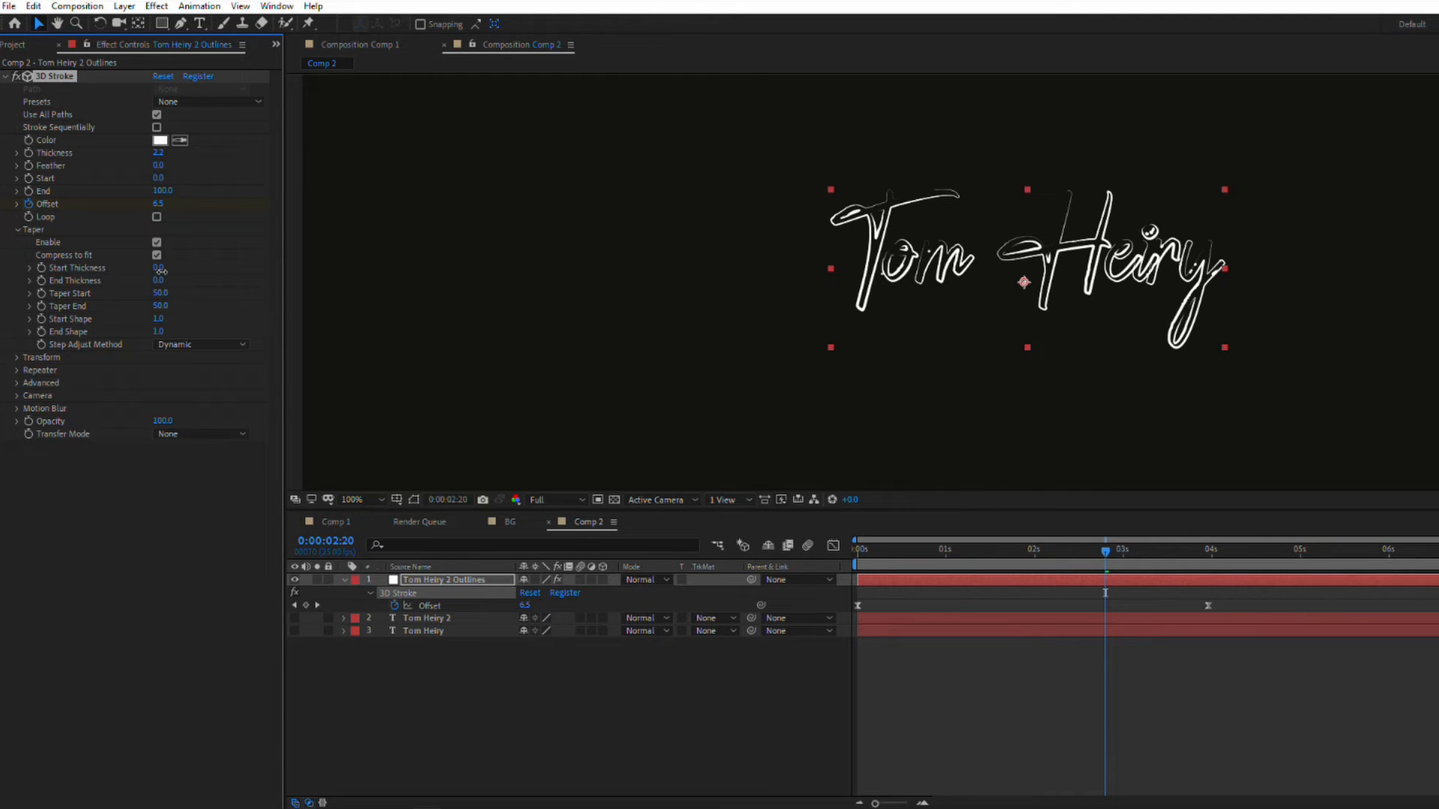
{"action": "mouse_move", "coordinate": [132, 271]}
{"action": "left_mouse_down"}
{"action": "mouse_move", "coordinate": [216, 296]}
{"action": "mouse_move", "coordinate": [117, 306]}
{"action": "left_mouse_up"}
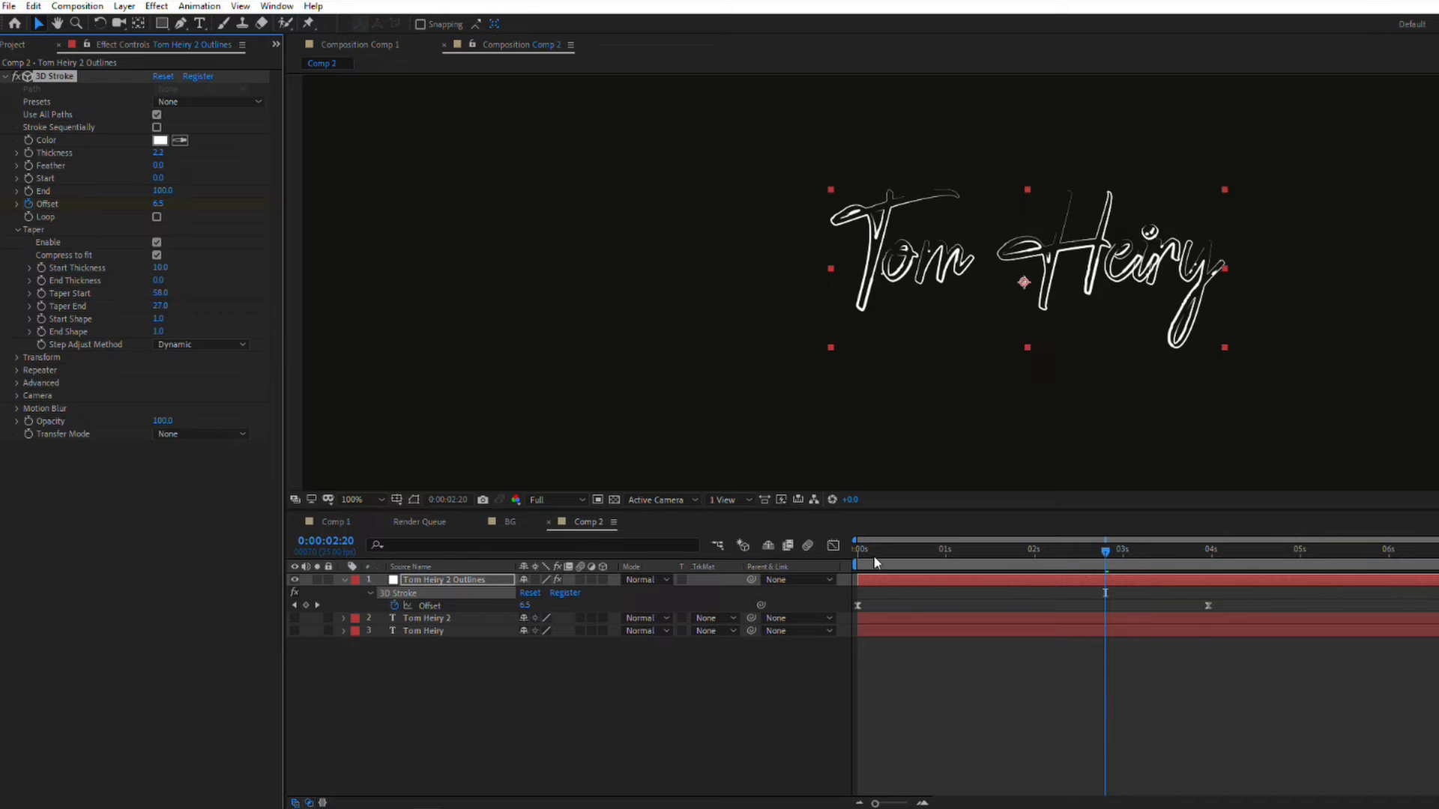
{"action": "mouse_move", "coordinate": [875, 563]}
{"action": "left_mouse_down"}
{"action": "mouse_move", "coordinate": [1212, 585]}
{"action": "mouse_move", "coordinate": [860, 584]}
{"action": "mouse_move", "coordinate": [1215, 604]}
{"action": "left_mouse_up"}
{"action": "scroll", "coordinate": [1056, 330], "scroll_direction": "down", "scroll_amount": 2}
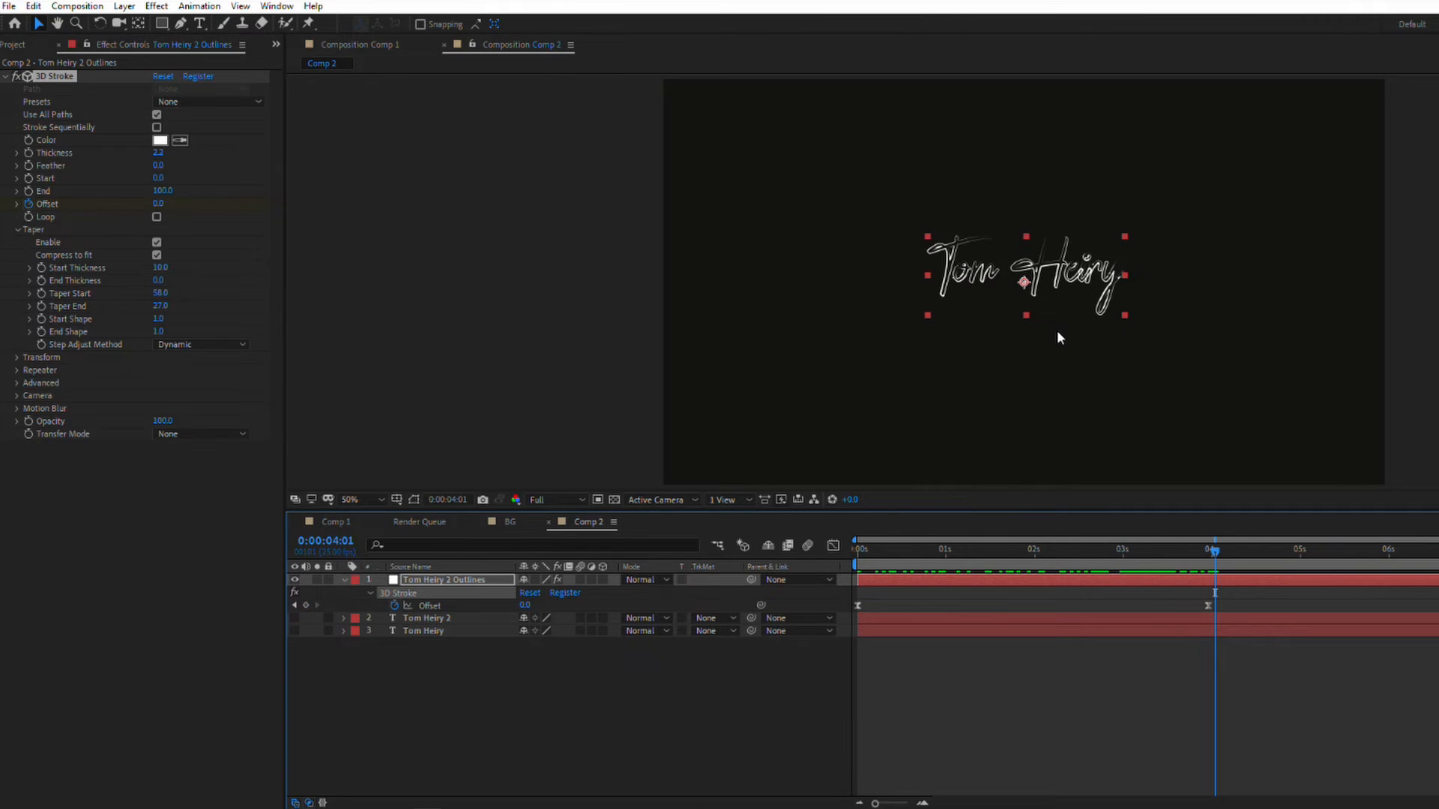
{"action": "left_click_drag", "start_coordinate": [159, 159], "coordinate": [169, 156]}
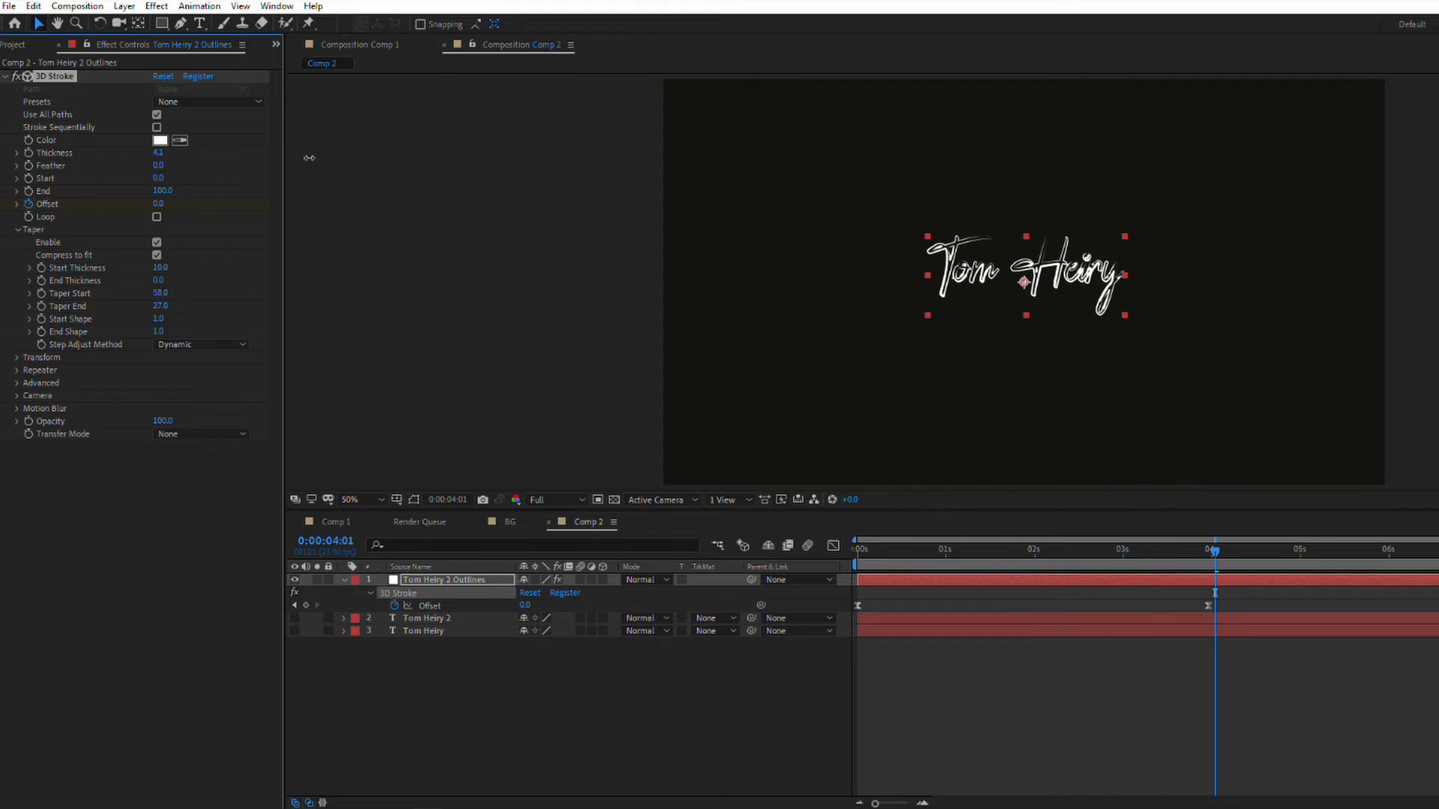
{"action": "mouse_move", "coordinate": [309, 157]}
{"action": "left_mouse_down"}
{"action": "mouse_move", "coordinate": [268, 155]}
{"action": "mouse_move", "coordinate": [301, 164]}
{"action": "left_mouse_up"}
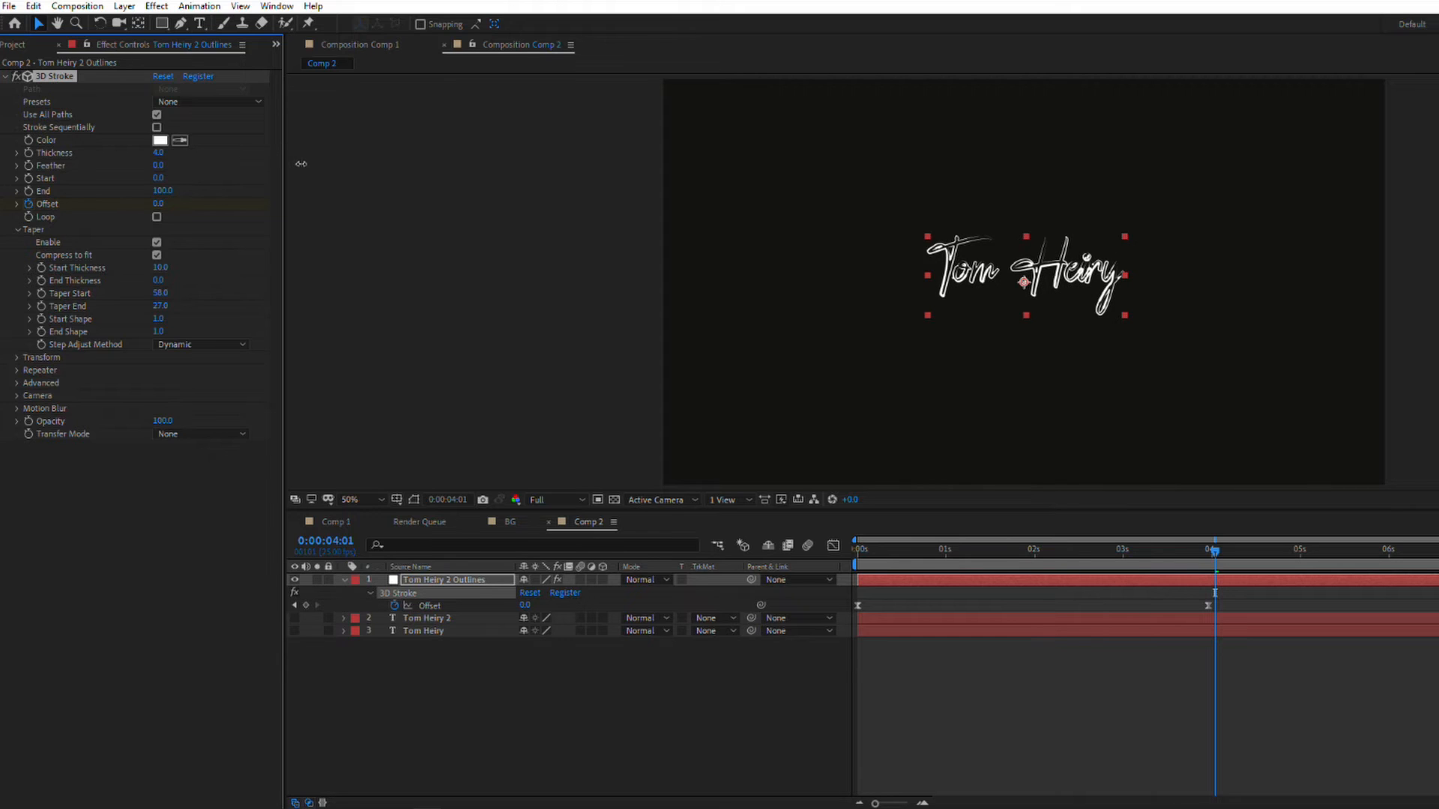
Step: Open the rainy cloud photo for viewing and create a new 1920 x 1080 composition named BG
{"action": "left_click", "coordinate": [9, 44]}
{"action": "left_click", "coordinate": [60, 238]}
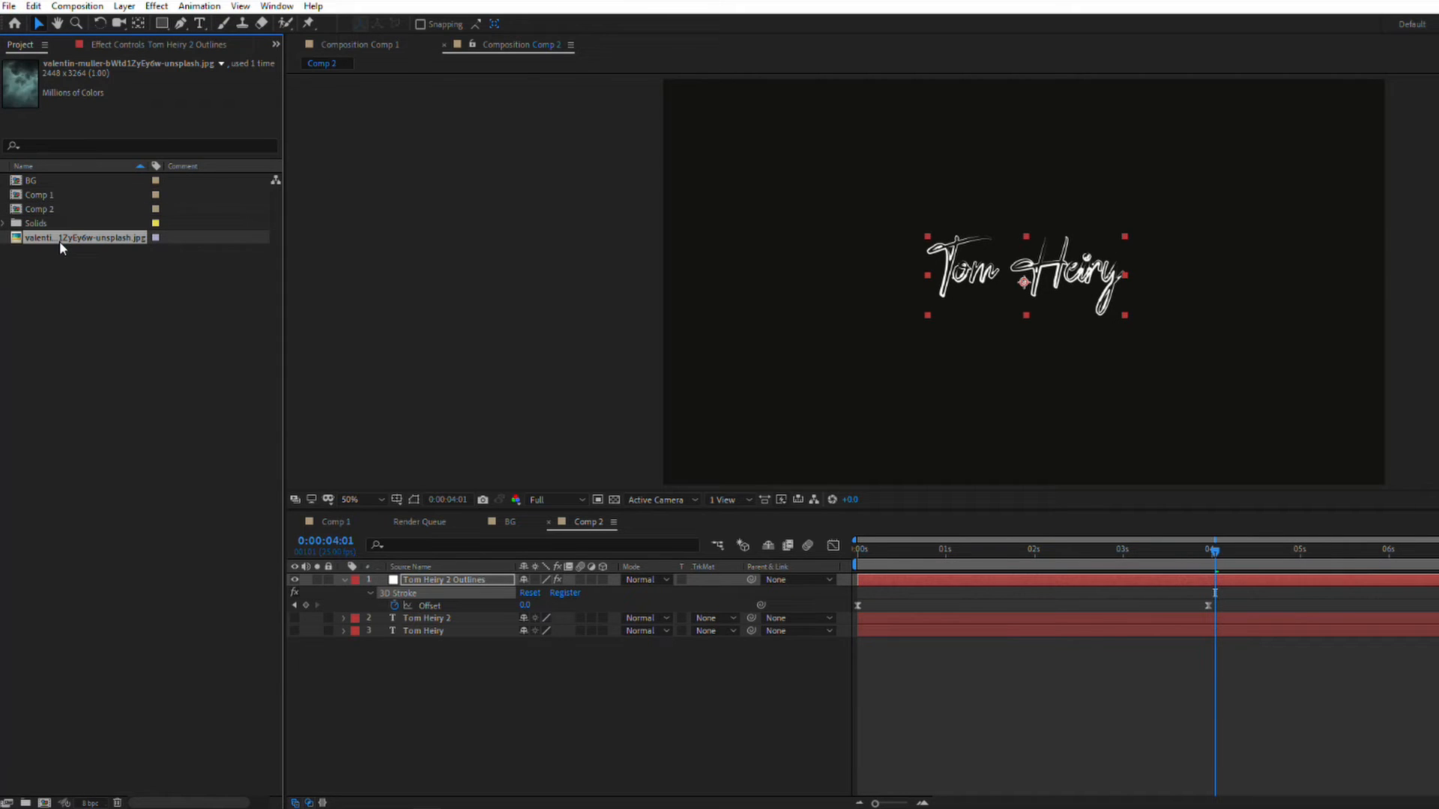
{"action": "double_click", "coordinate": [60, 240]}
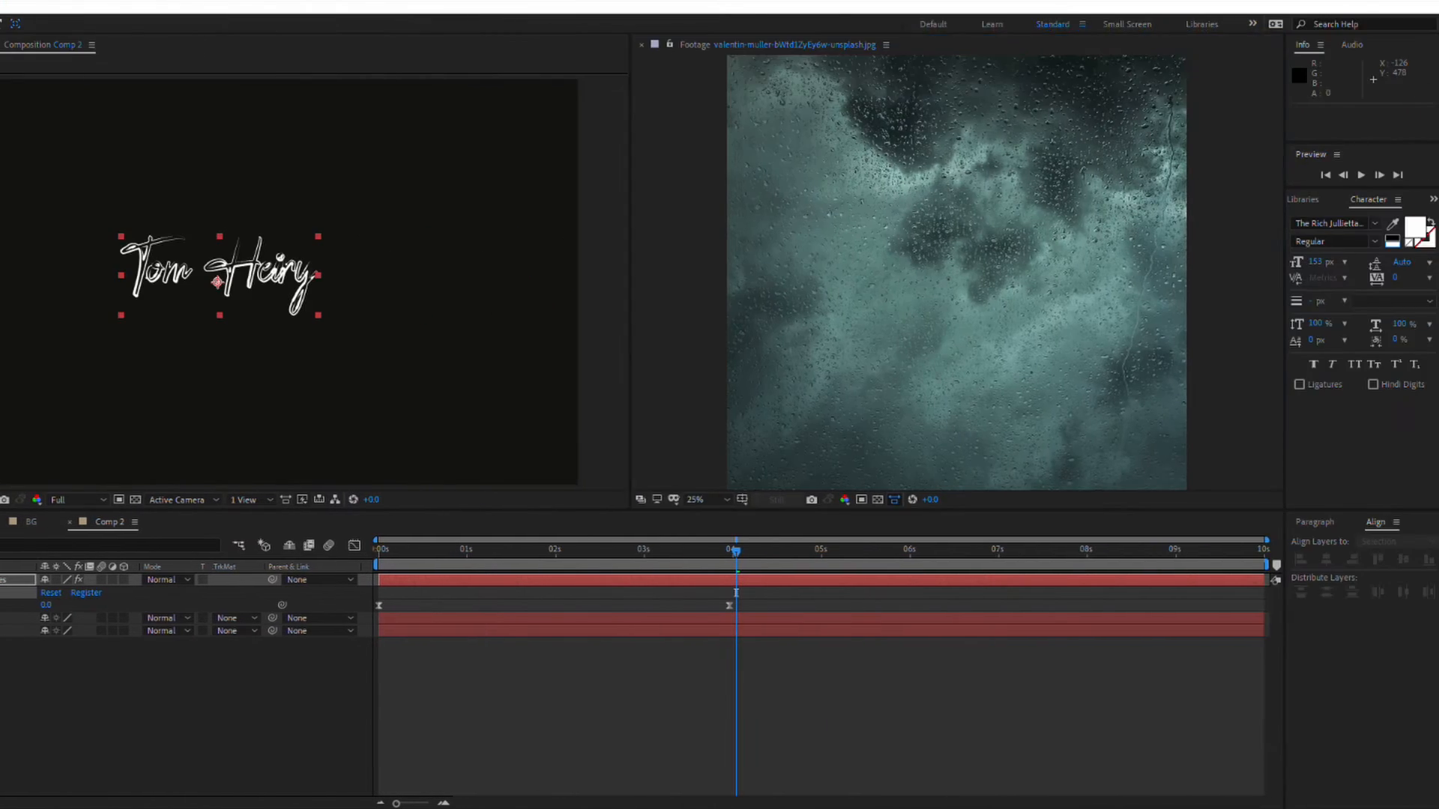
{"action": "right_click", "coordinate": [112, 299]}
{"action": "left_click", "coordinate": [137, 309]}
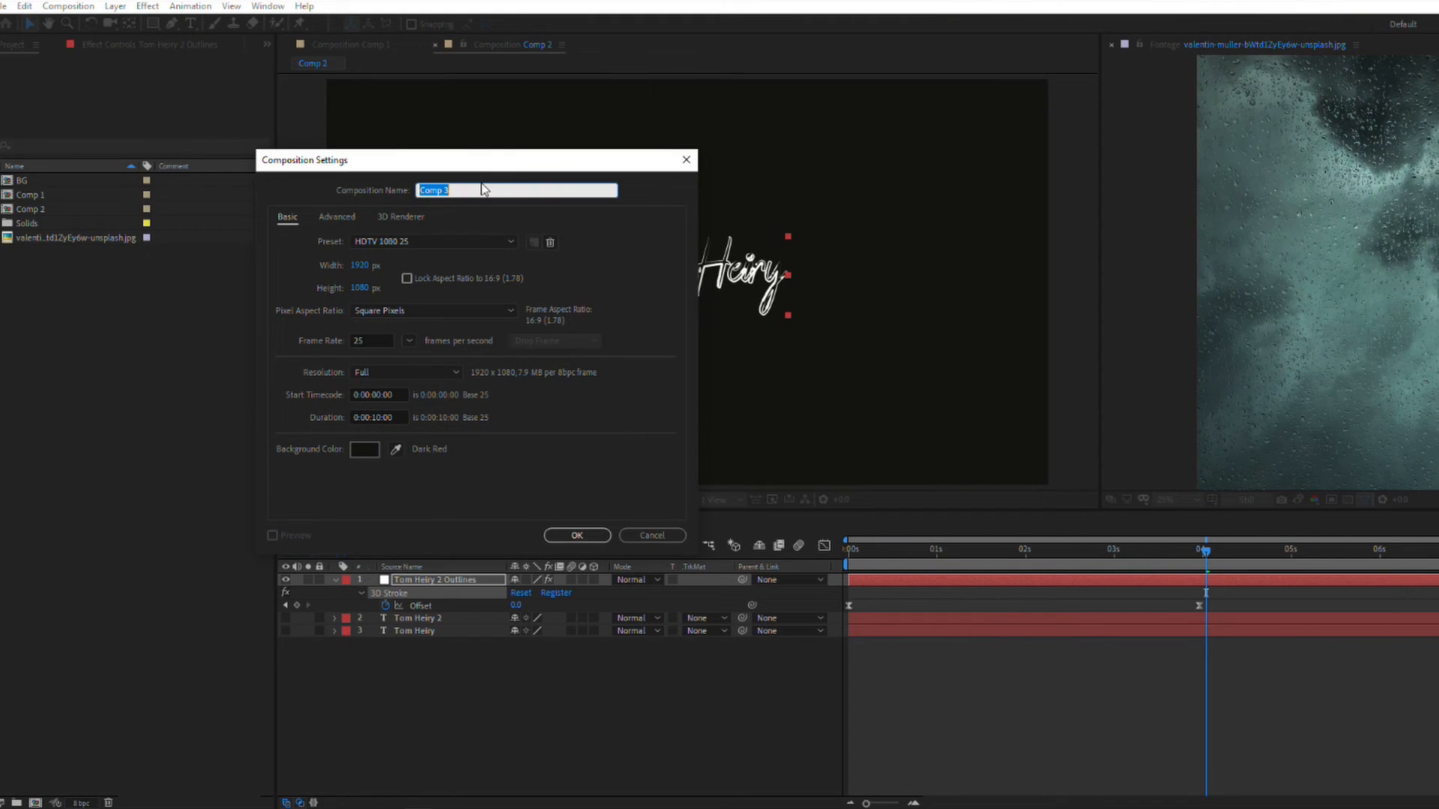
{"action": "type", "text": "BG"}
{"action": "key", "text": "Return"}
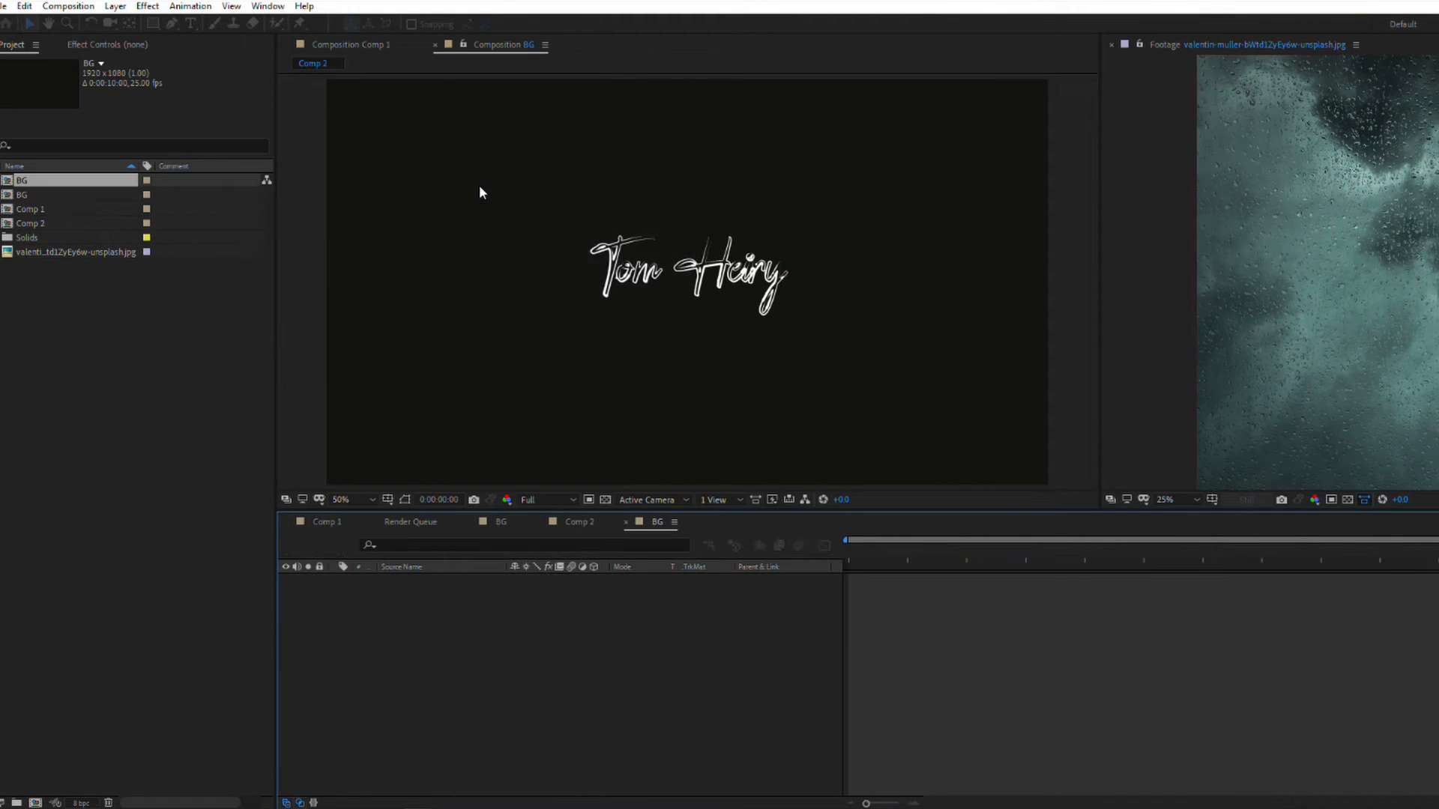
Step: Add the new BG composition to Comp 2 as the lowest layer and close the photo's footage viewer
{"action": "left_click_drag", "start_coordinate": [51, 199], "coordinate": [45, 493]}
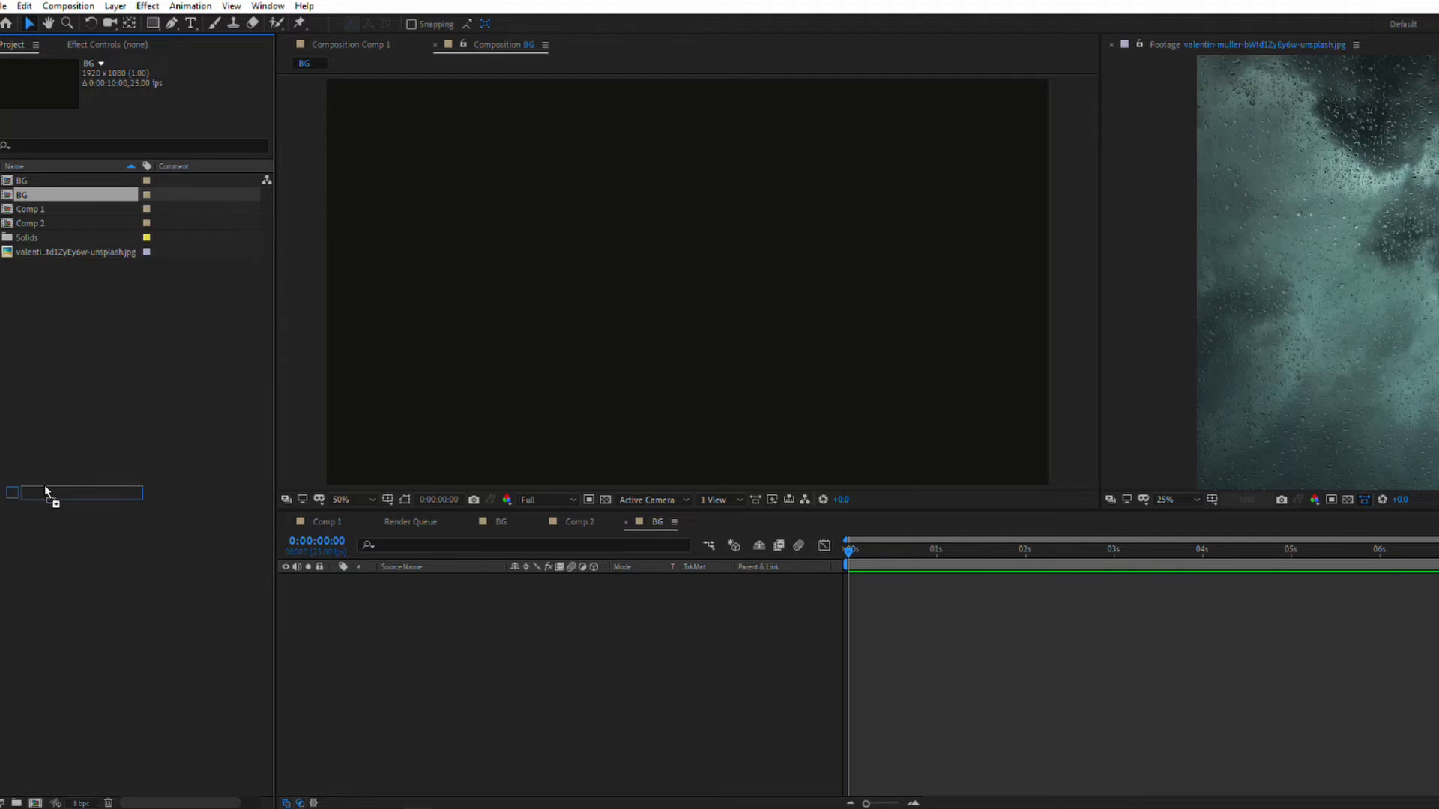
{"action": "left_click", "coordinate": [579, 522]}
{"action": "left_click_drag", "start_coordinate": [32, 196], "coordinate": [469, 697]}
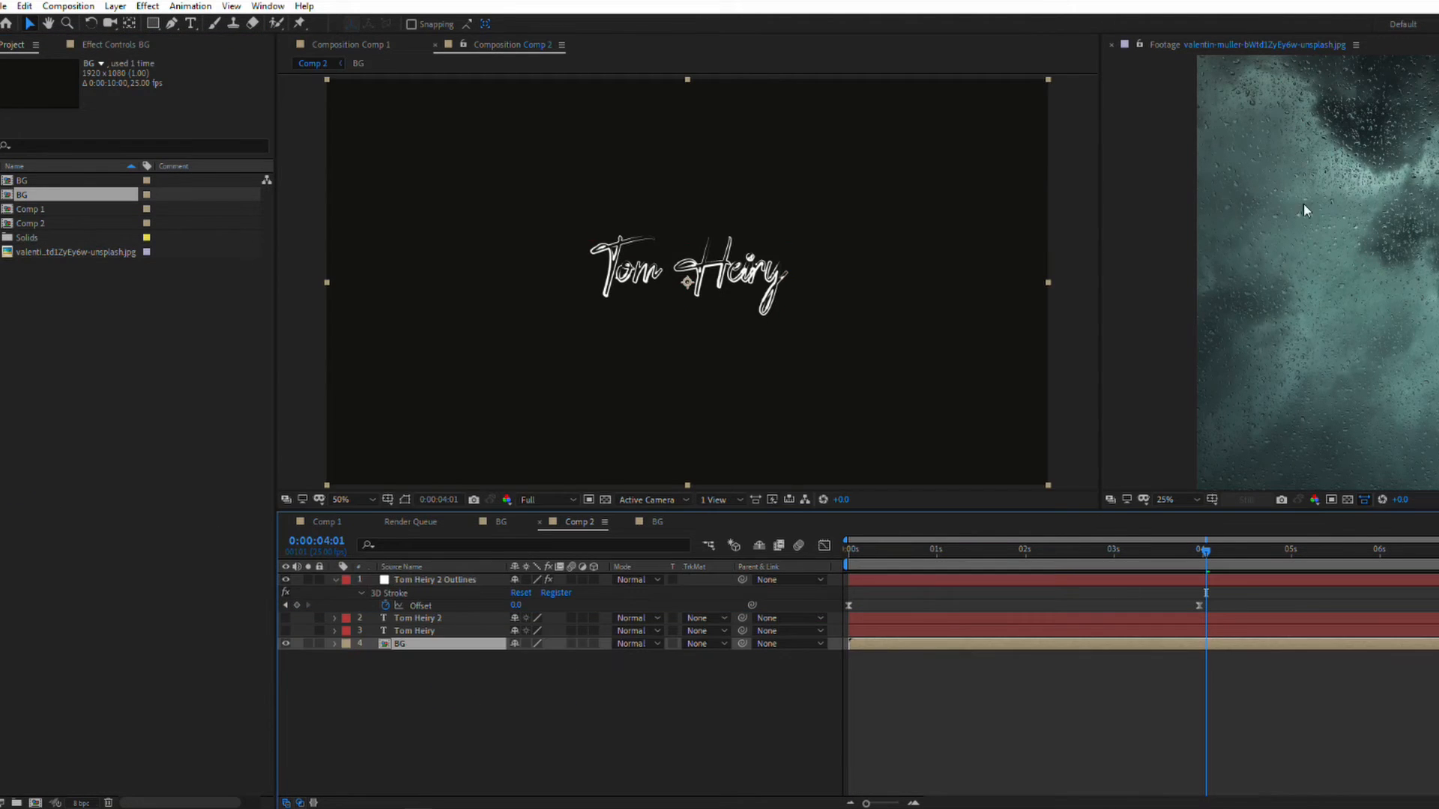
{"action": "left_click", "coordinate": [1112, 44]}
Step: Place the rainy cloud photo inside the BG composition and scale it to 33%
{"action": "double_click", "coordinate": [420, 644]}
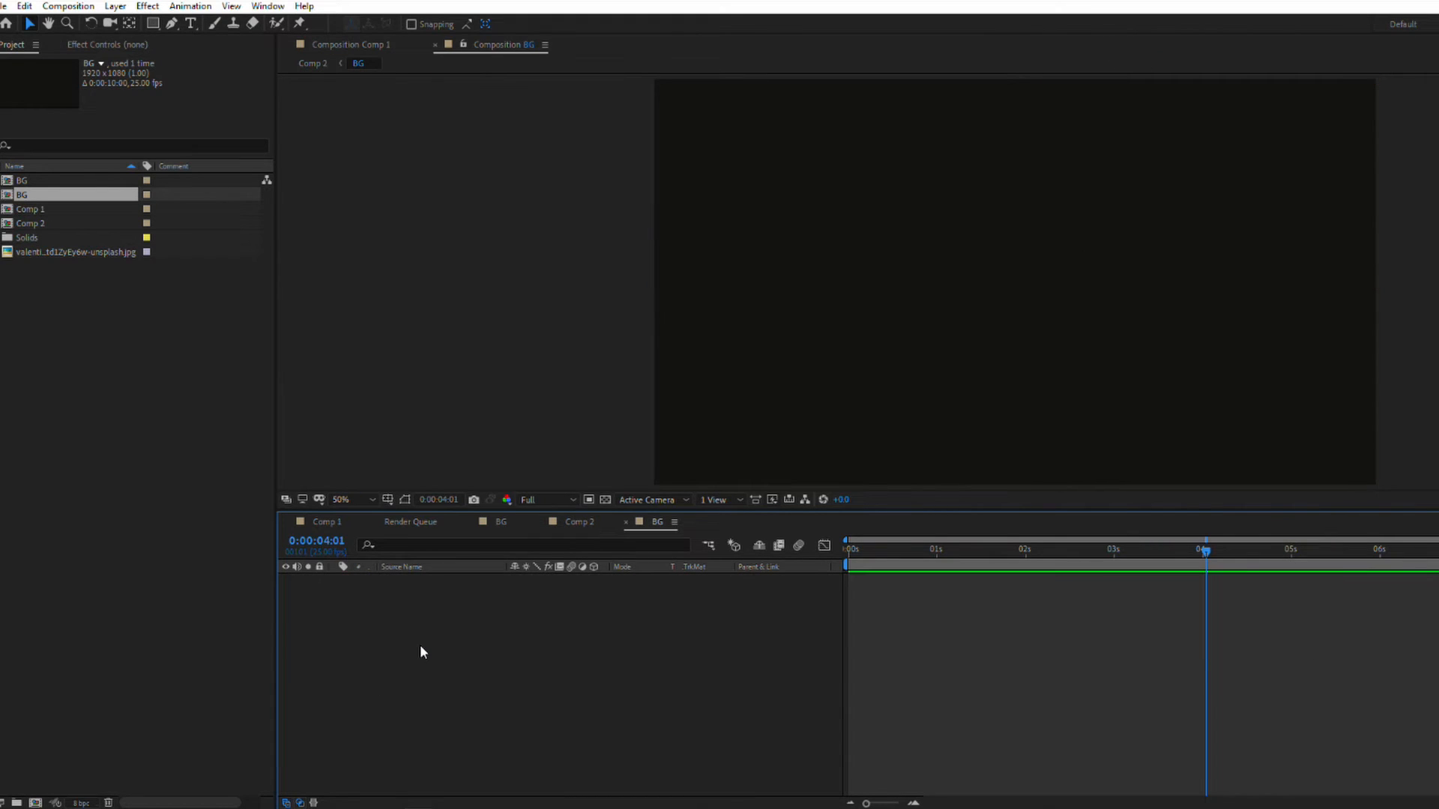
{"action": "left_click_drag", "start_coordinate": [35, 255], "coordinate": [482, 631]}
{"action": "key", "text": "s"}
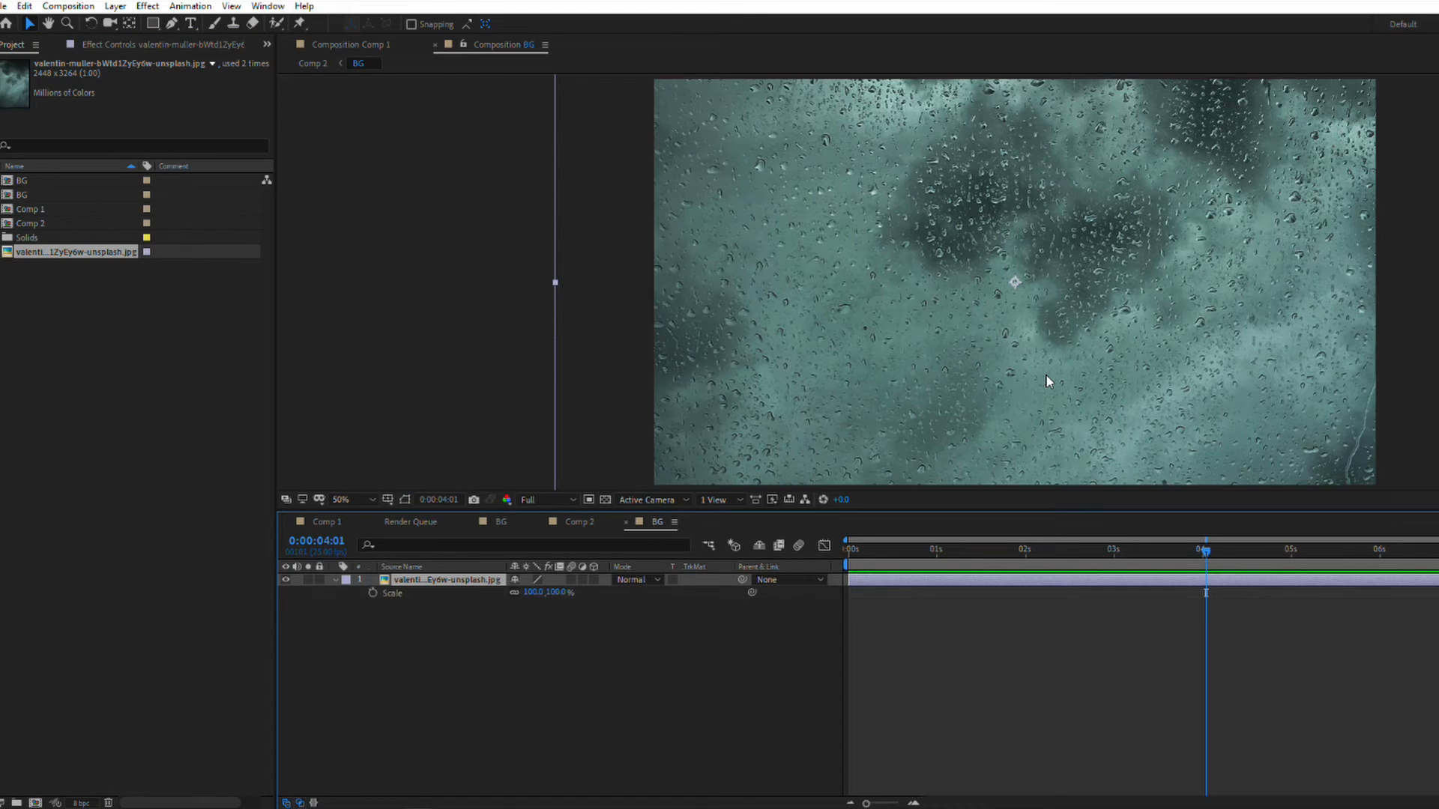
{"action": "left_click_drag", "start_coordinate": [556, 596], "coordinate": [512, 597]}
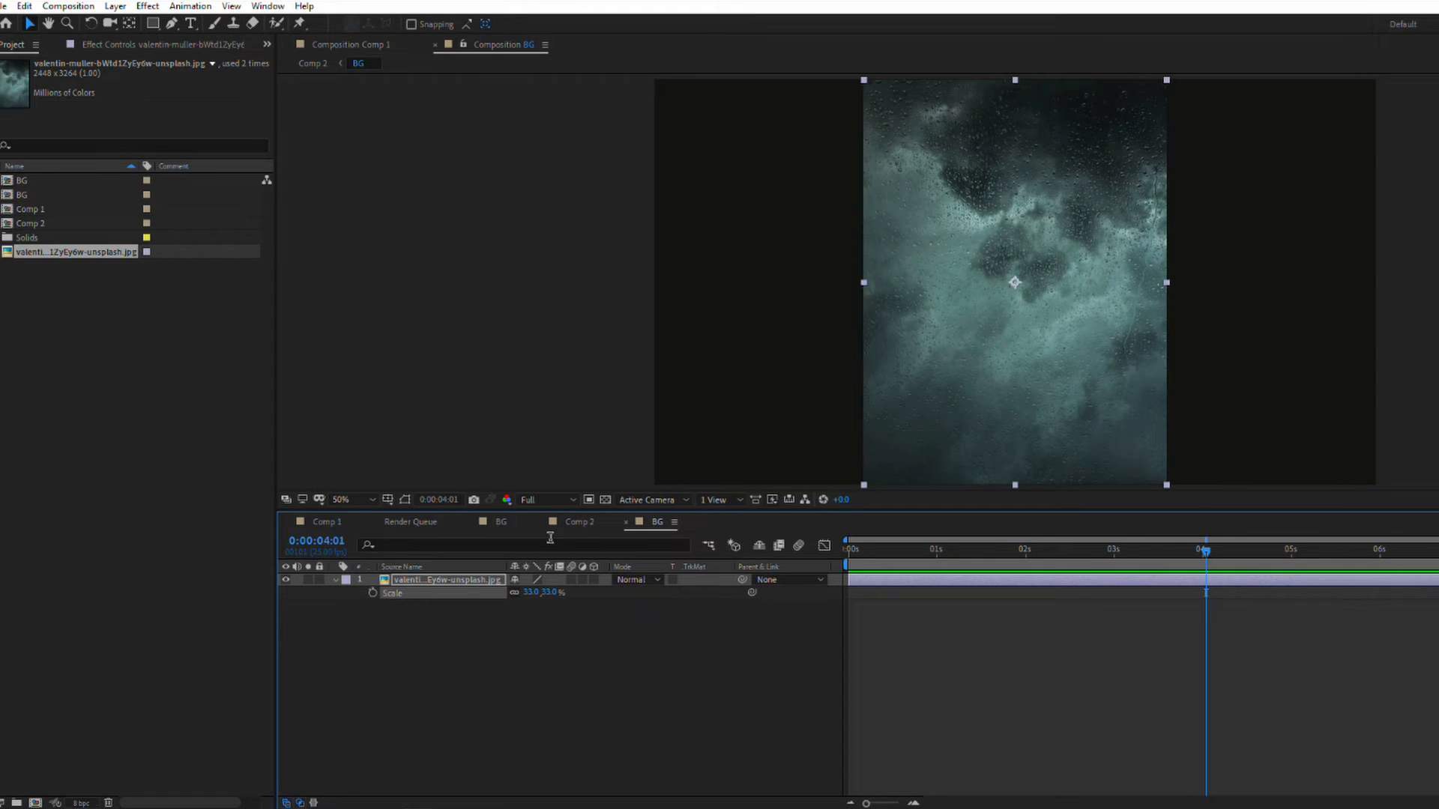
Step: Apply a Curves effect to the BG layer in Comp 2 and pull the RGB curve's midpoint down to darken it
{"action": "left_click", "coordinate": [576, 523]}
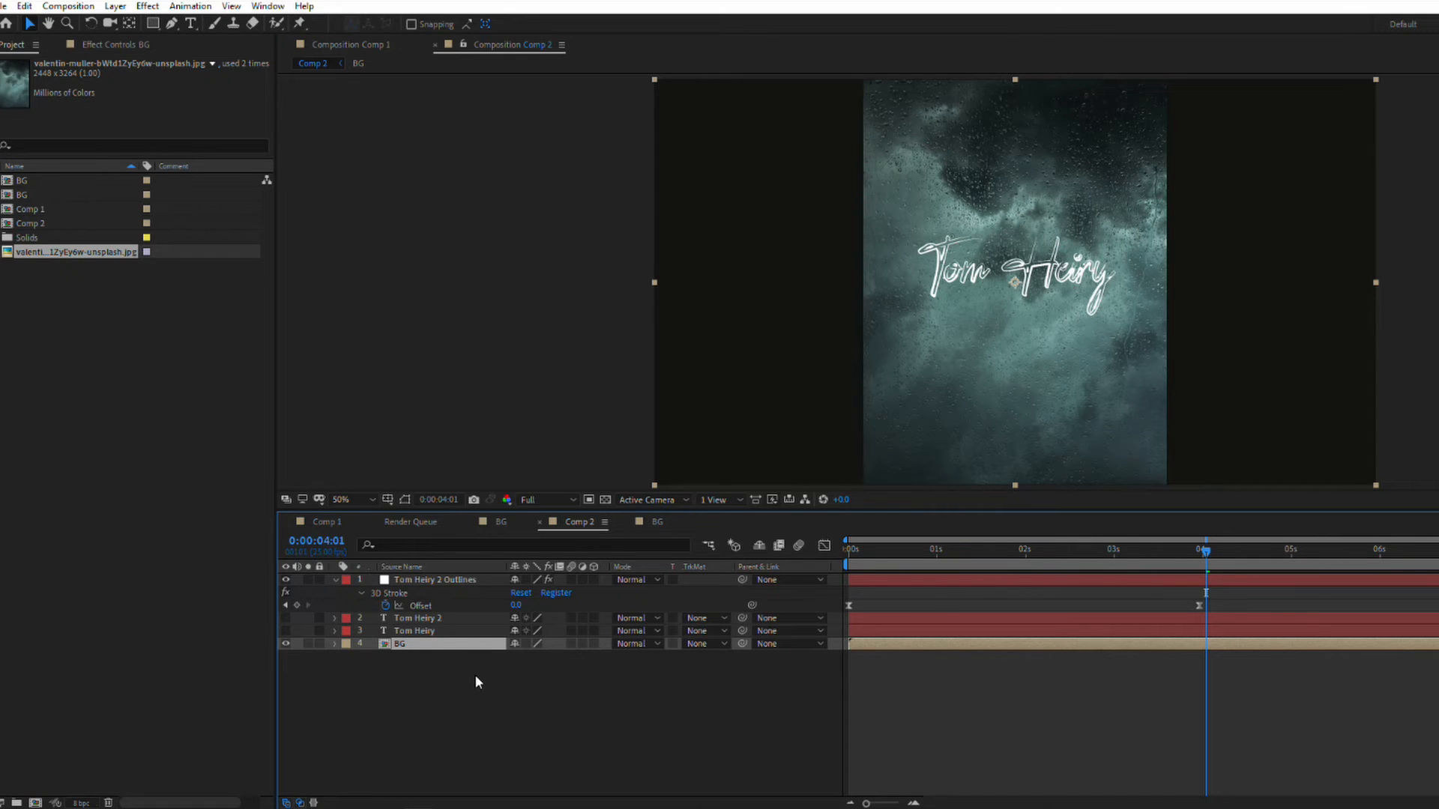
{"action": "key", "text": "ctrl+space"}
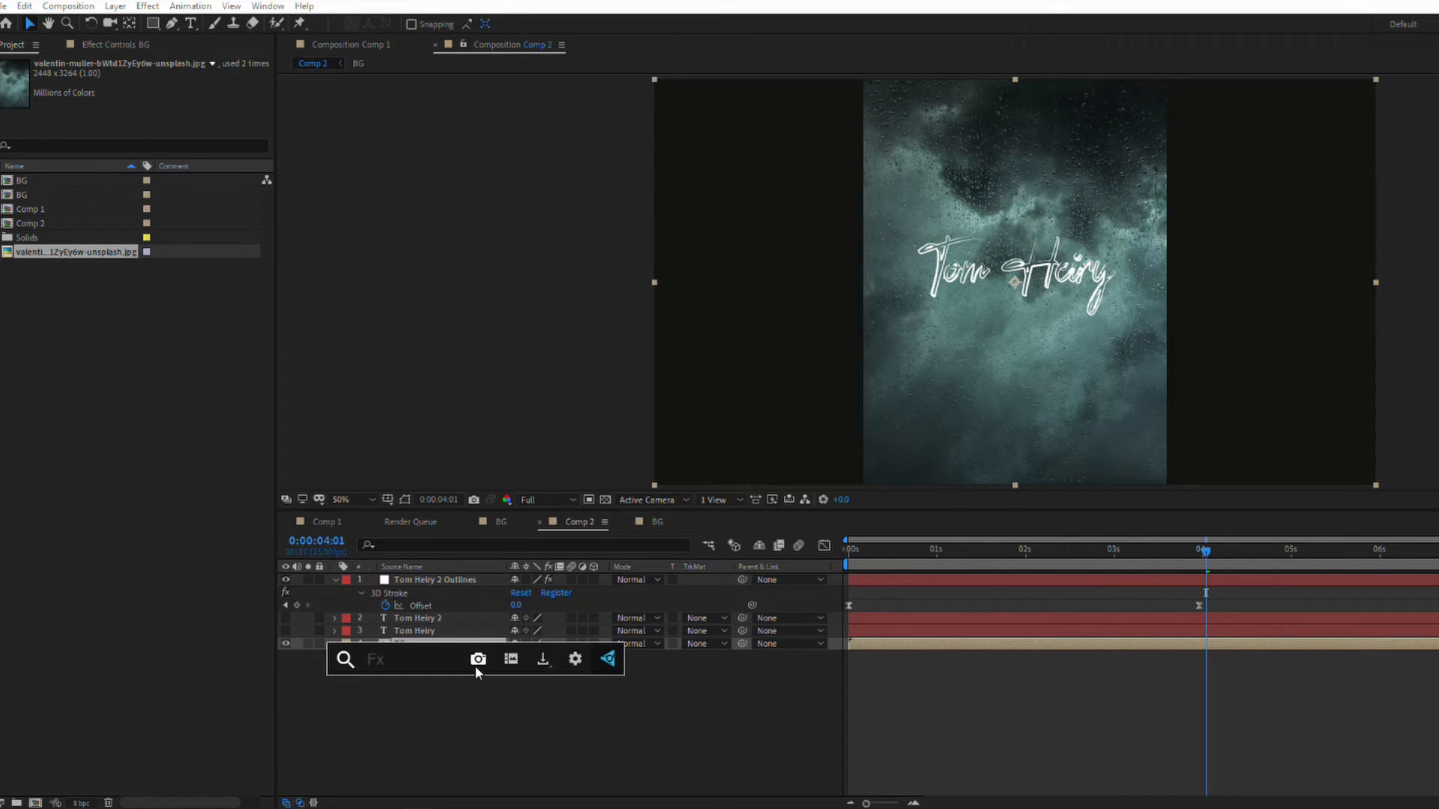
{"action": "type", "text": "cur"}
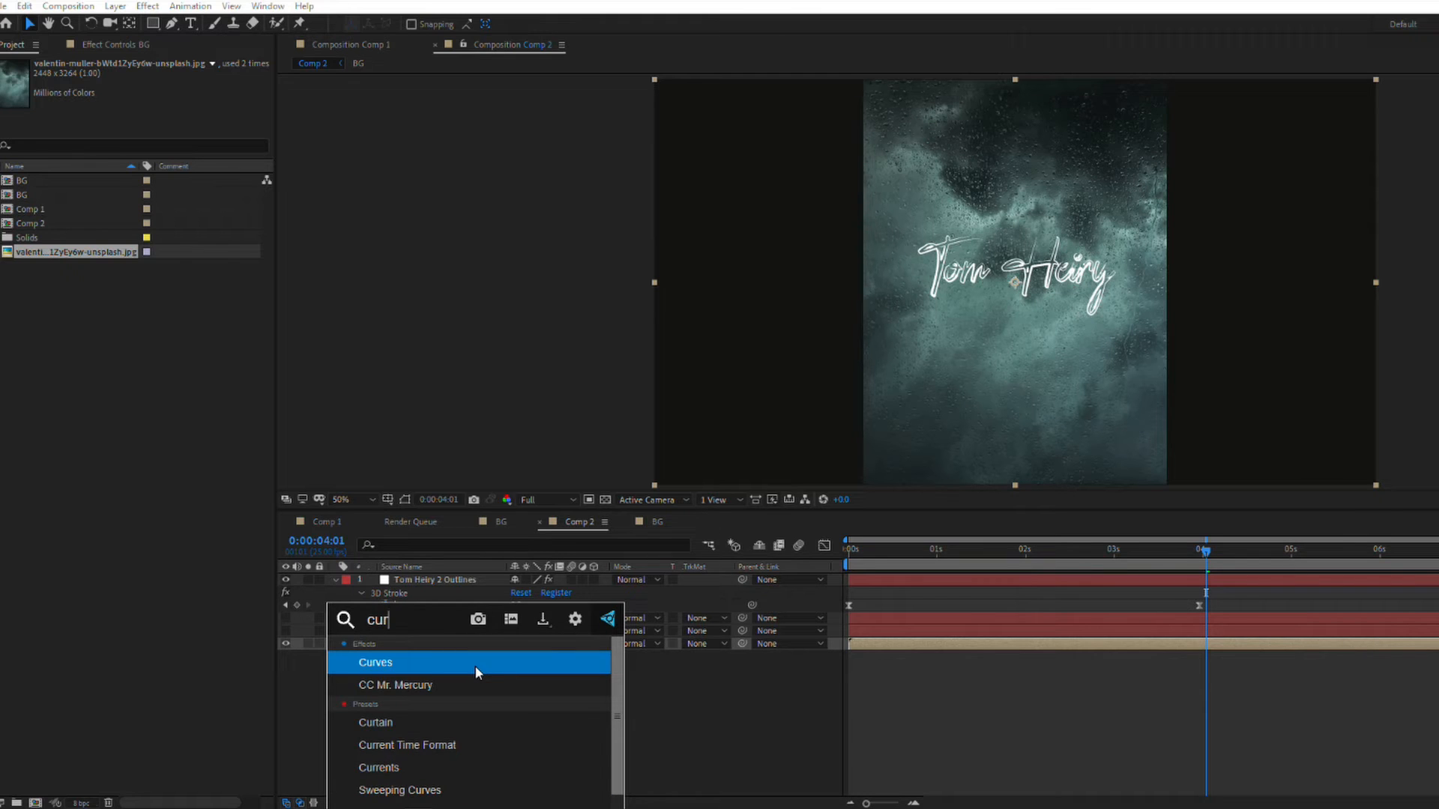
{"action": "left_click", "coordinate": [477, 672]}
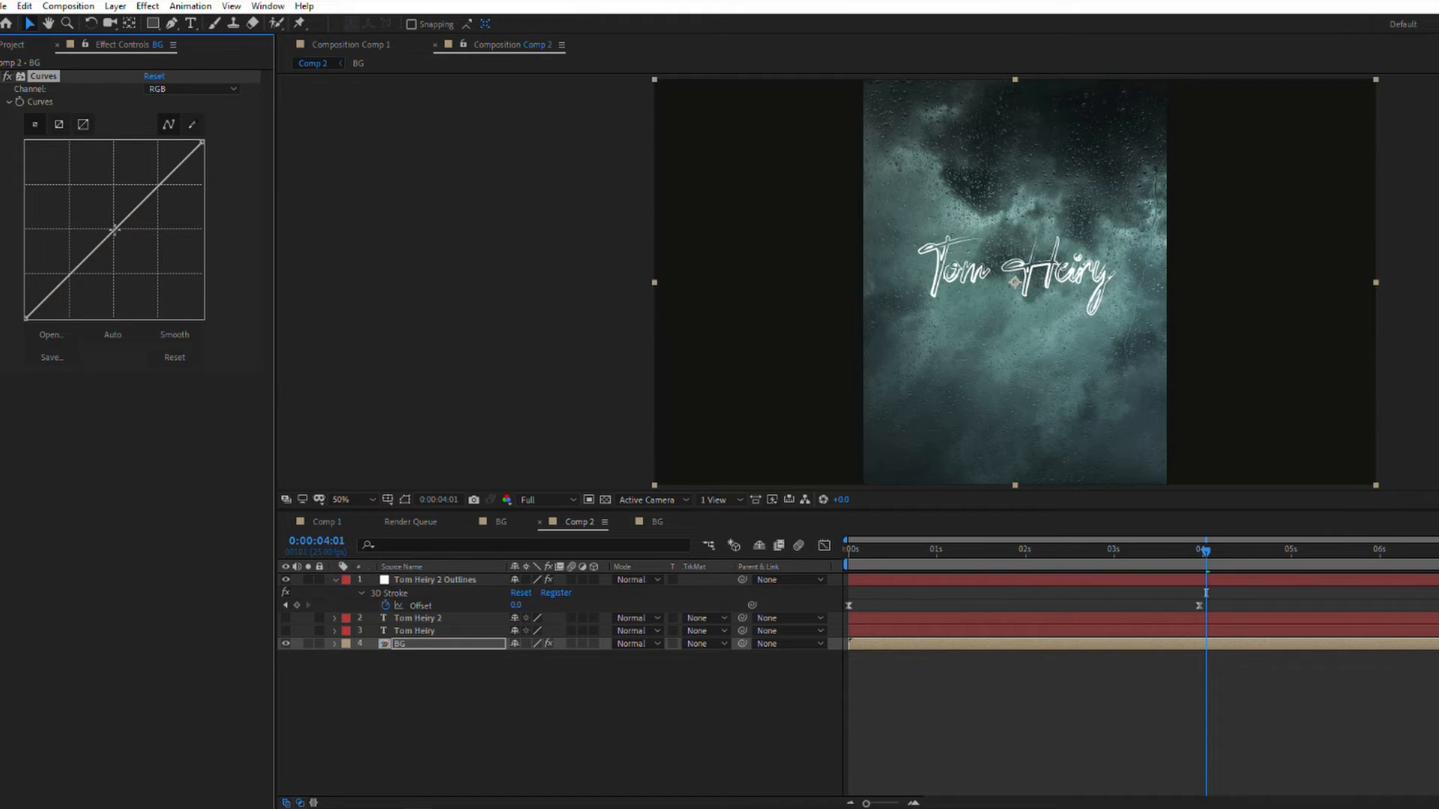
{"action": "left_click_drag", "start_coordinate": [114, 229], "coordinate": [138, 260]}
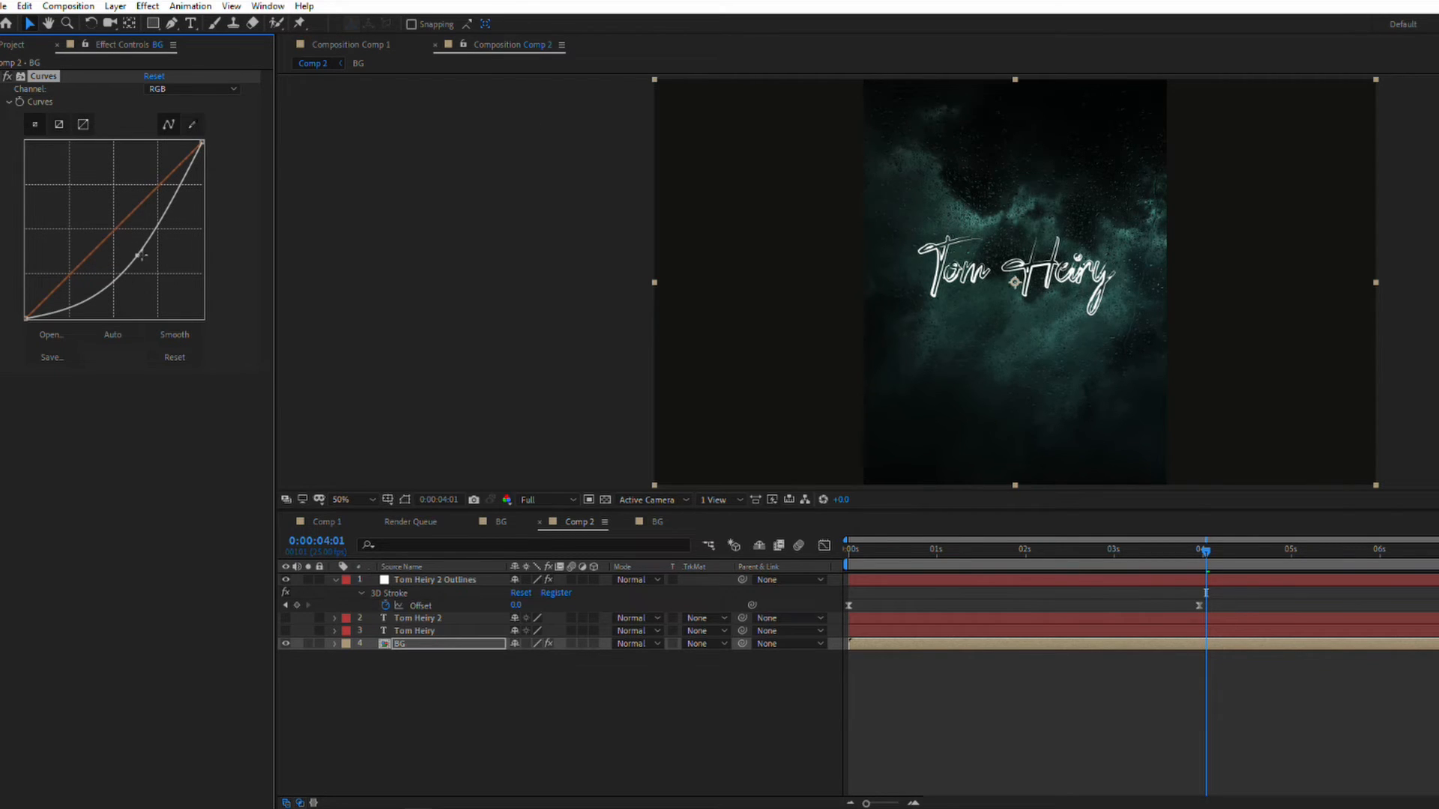
{"action": "left_click_drag", "start_coordinate": [137, 255], "coordinate": [139, 254]}
Step: Draw a closed, curved freeform mask on the BG layer around the name text and set its feather to 242 pixels
{"action": "left_click", "coordinate": [172, 23]}
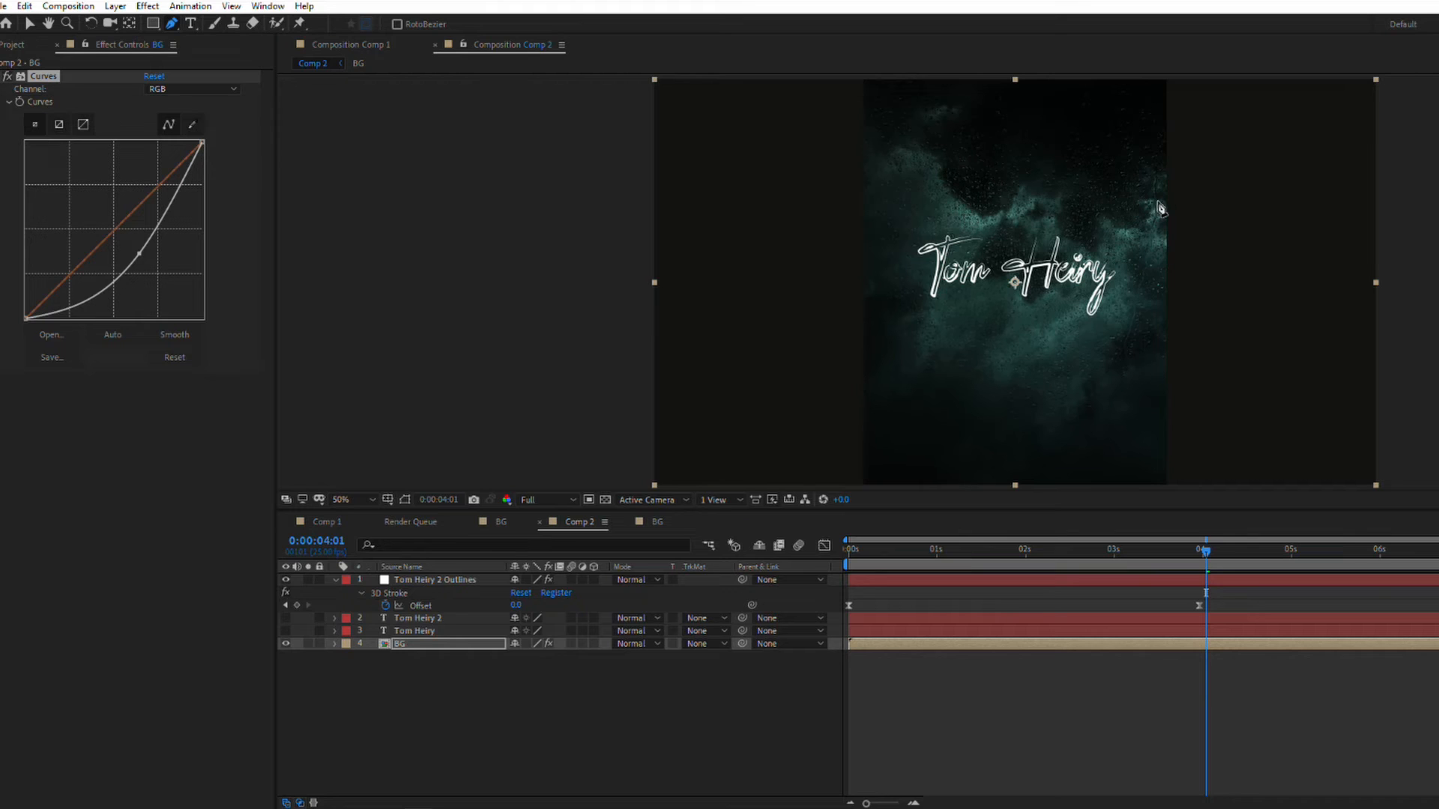
{"action": "left_click", "coordinate": [1164, 179]}
{"action": "left_click", "coordinate": [1137, 204]}
{"action": "left_click", "coordinate": [1118, 218]}
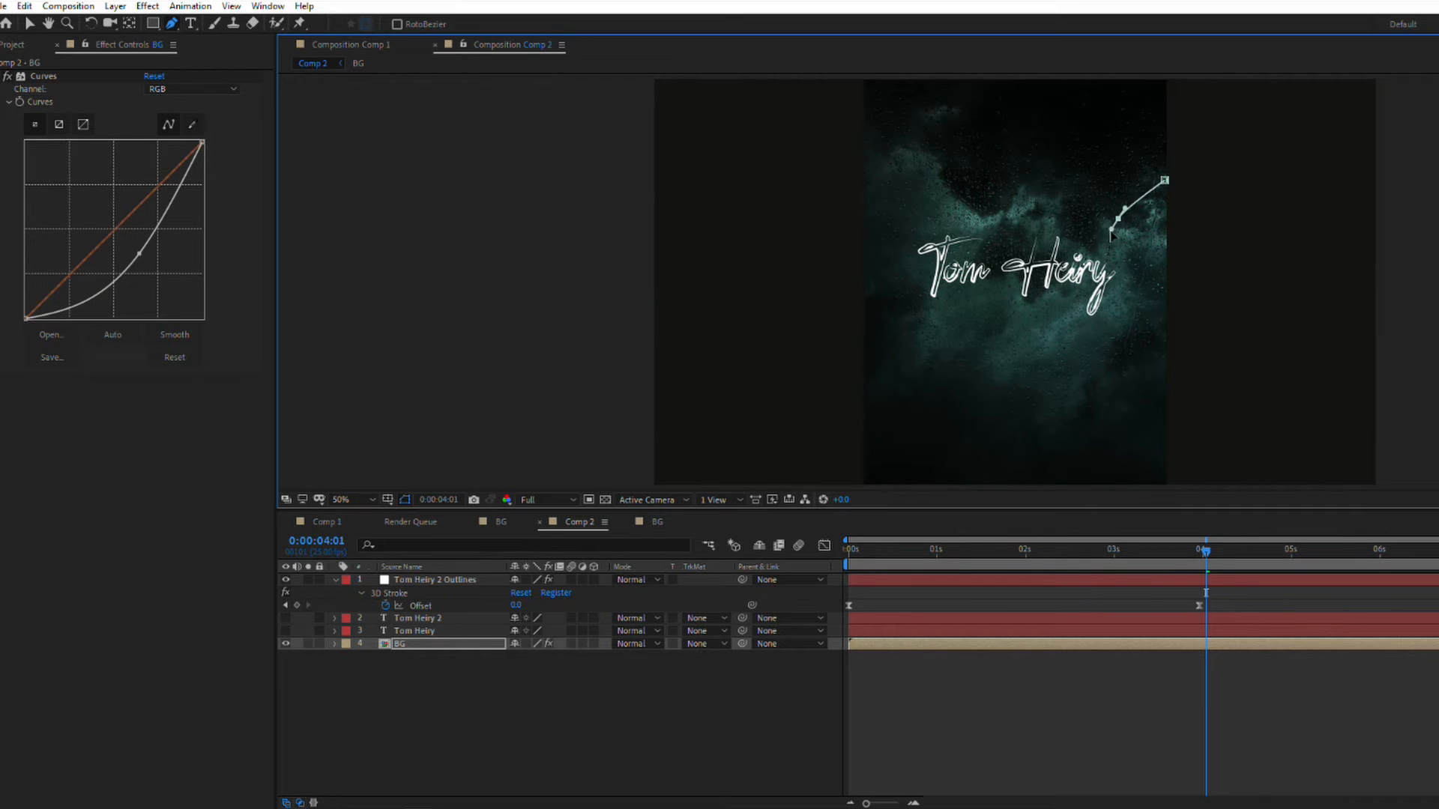
{"action": "left_click", "coordinate": [1099, 234]}
{"action": "left_click_drag", "start_coordinate": [1077, 169], "coordinate": [885, 167]}
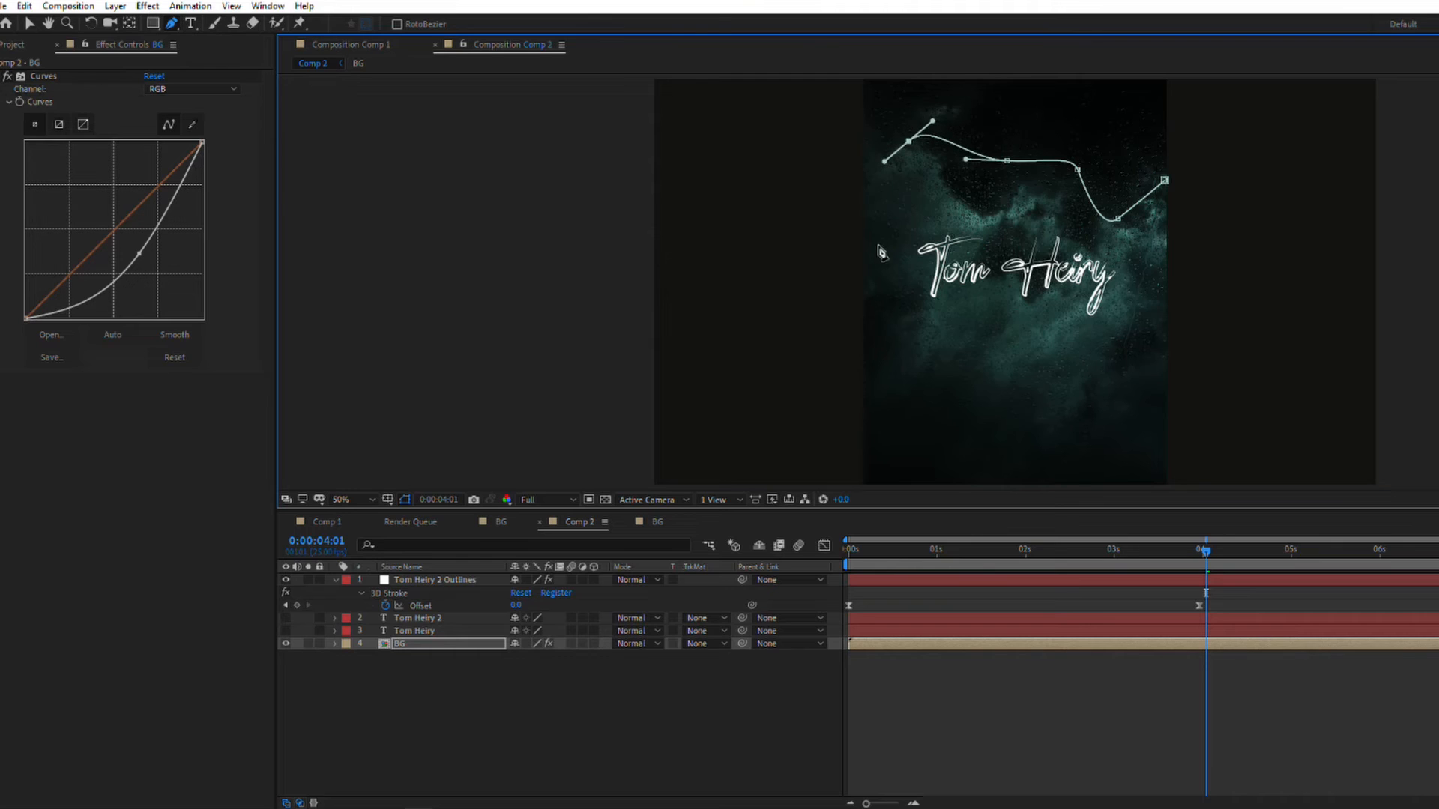
{"action": "left_click_drag", "start_coordinate": [890, 287], "coordinate": [900, 311]}
{"action": "left_click_drag", "start_coordinate": [894, 381], "coordinate": [911, 390]}
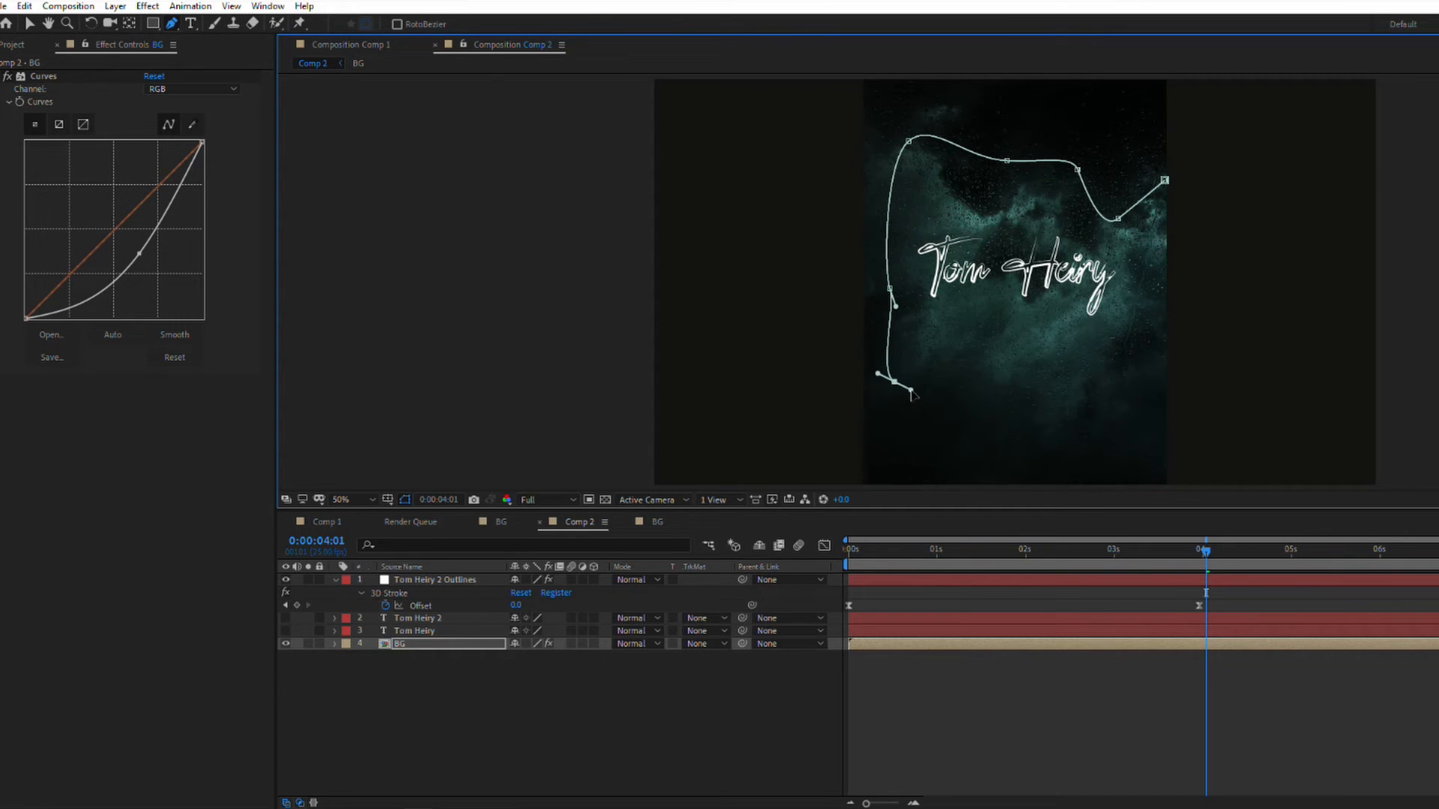
{"action": "left_click_drag", "start_coordinate": [991, 422], "coordinate": [1031, 418]}
{"action": "left_click_drag", "start_coordinate": [1138, 393], "coordinate": [1152, 344]}
{"action": "left_click_drag", "start_coordinate": [1152, 287], "coordinate": [1148, 264]}
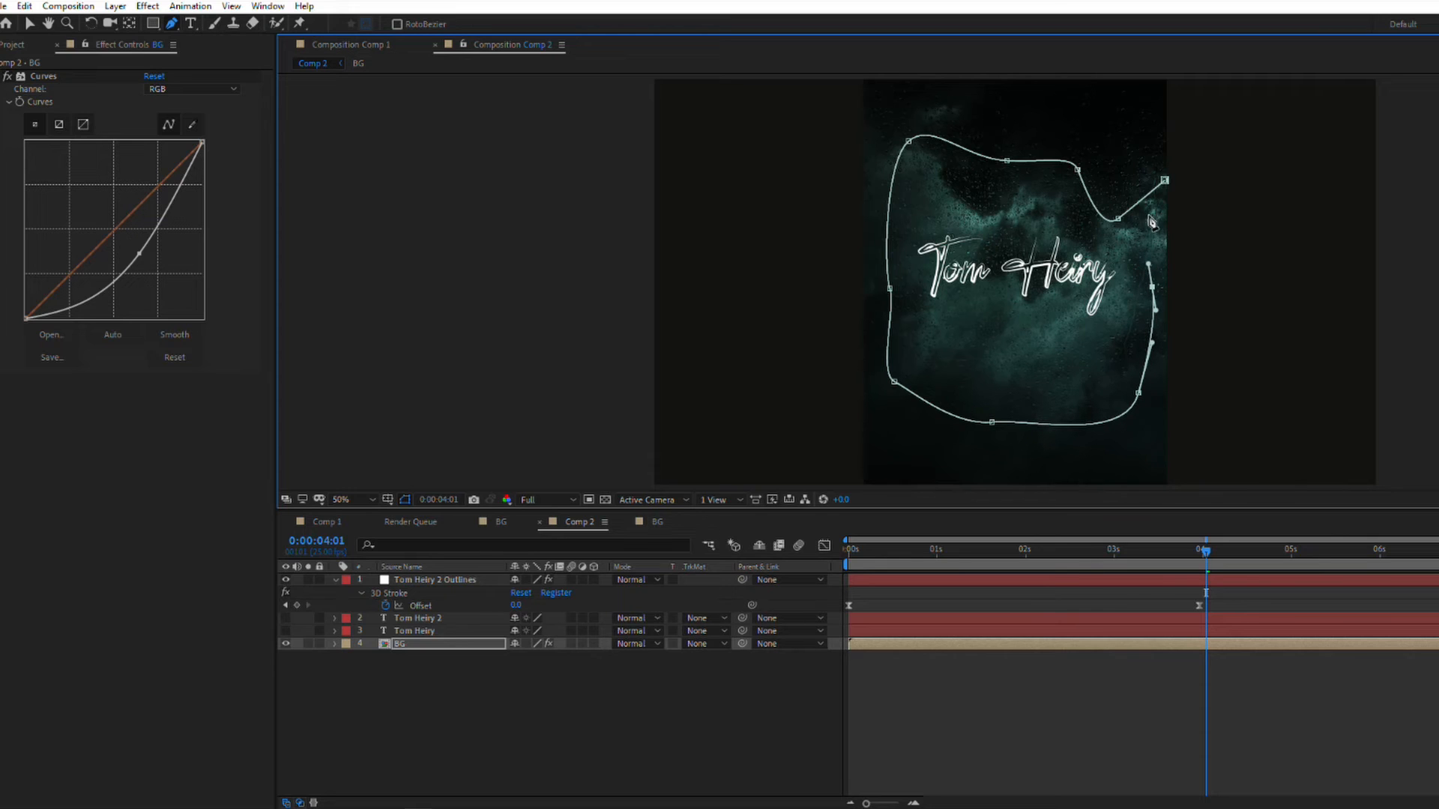
{"action": "left_click", "coordinate": [1165, 182]}
{"action": "key", "text": "f"}
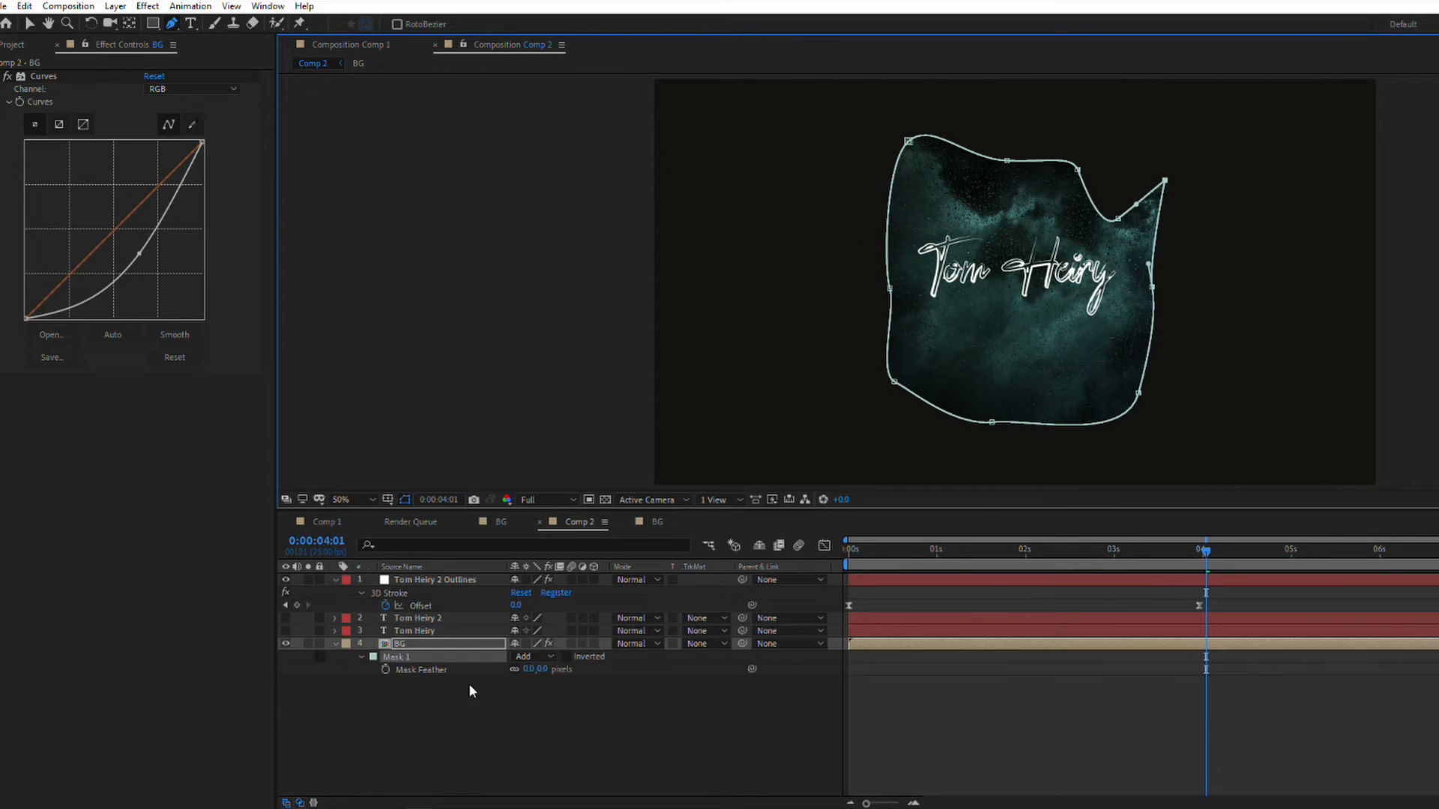
{"action": "left_click_drag", "start_coordinate": [537, 669], "coordinate": [668, 681]}
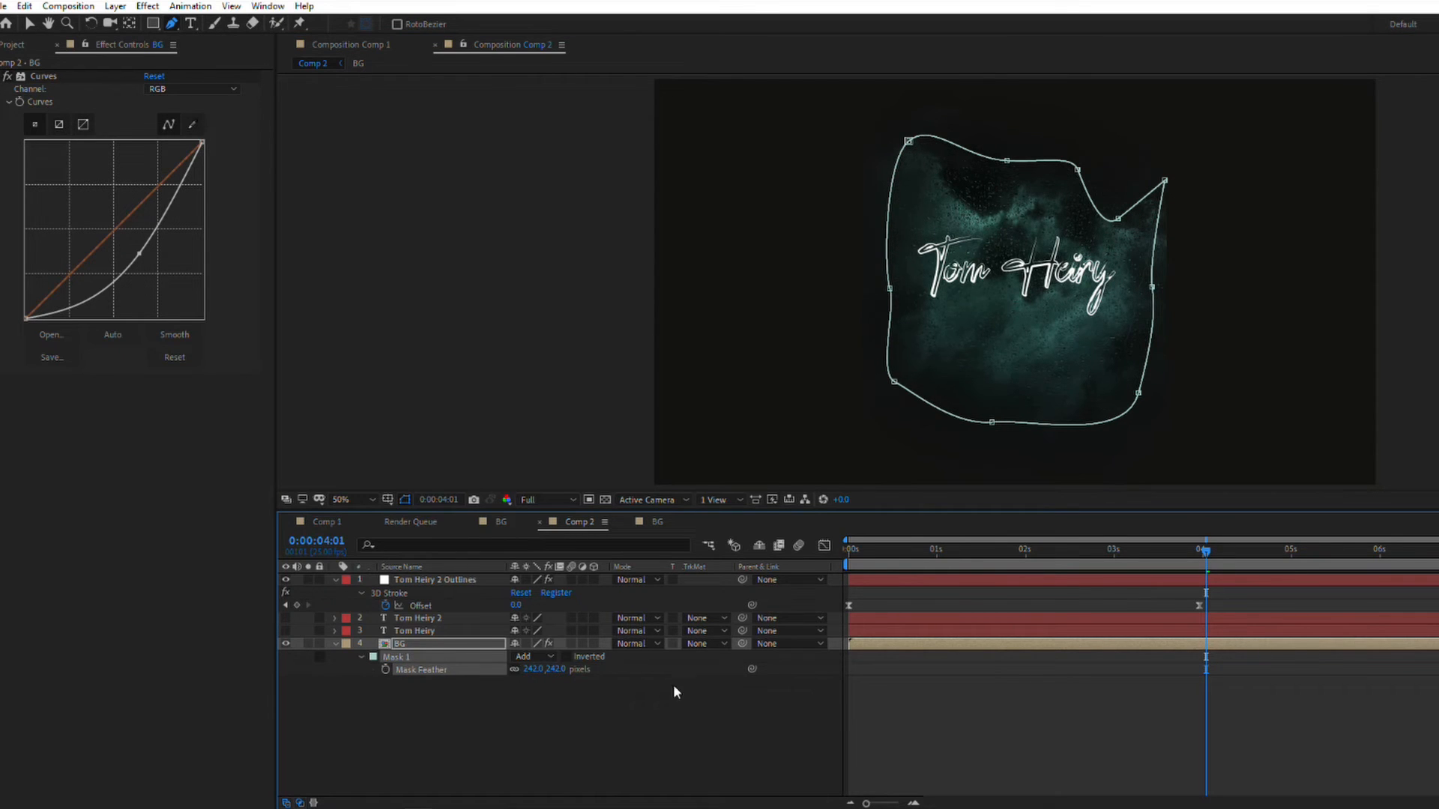
Step: Create a black 1920 x 1080 solid and place it beneath the BG layer
{"action": "right_click", "coordinate": [442, 721]}
{"action": "mouse_move", "coordinate": [464, 549]}
{"action": "left_click", "coordinate": [664, 591]}
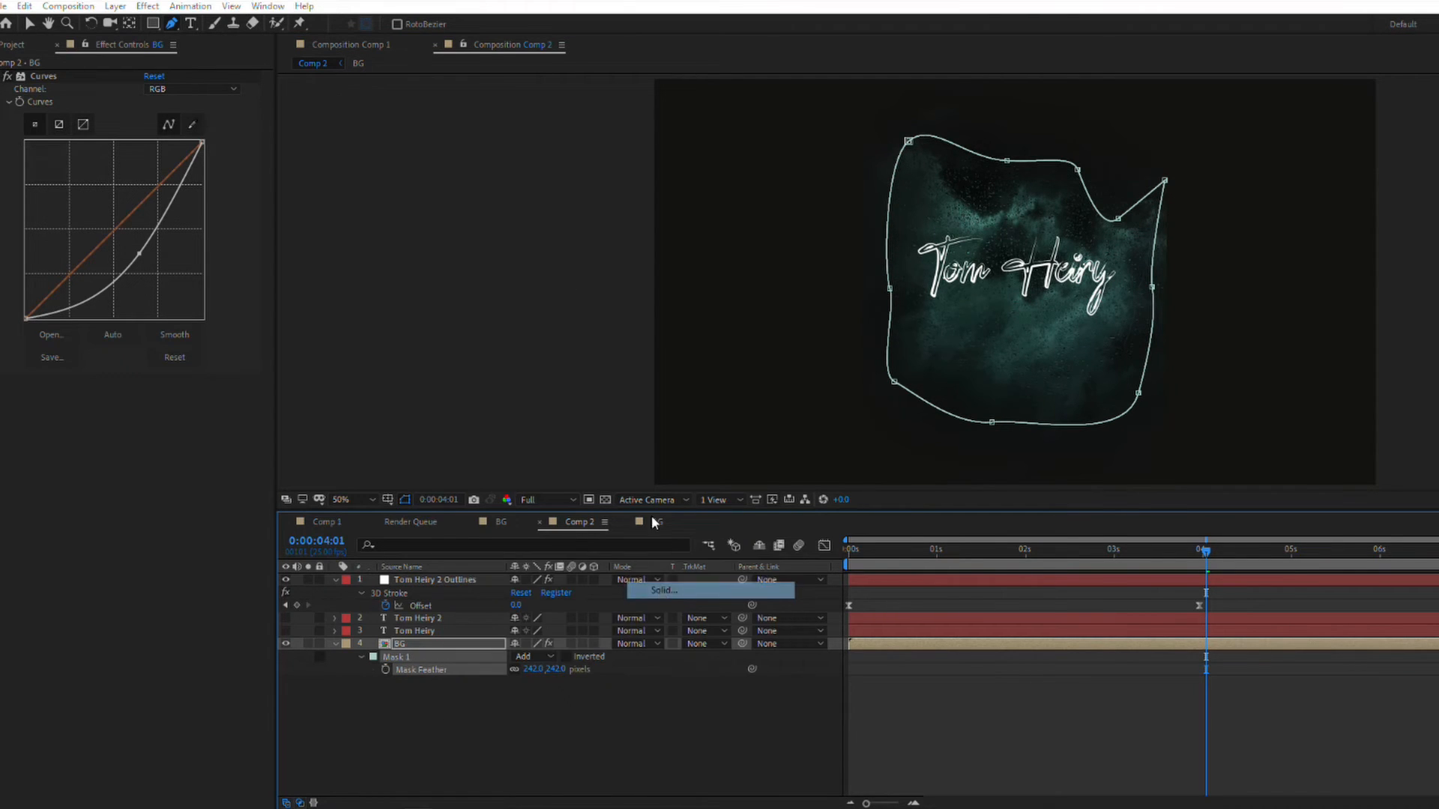
{"action": "left_click", "coordinate": [175, 261]}
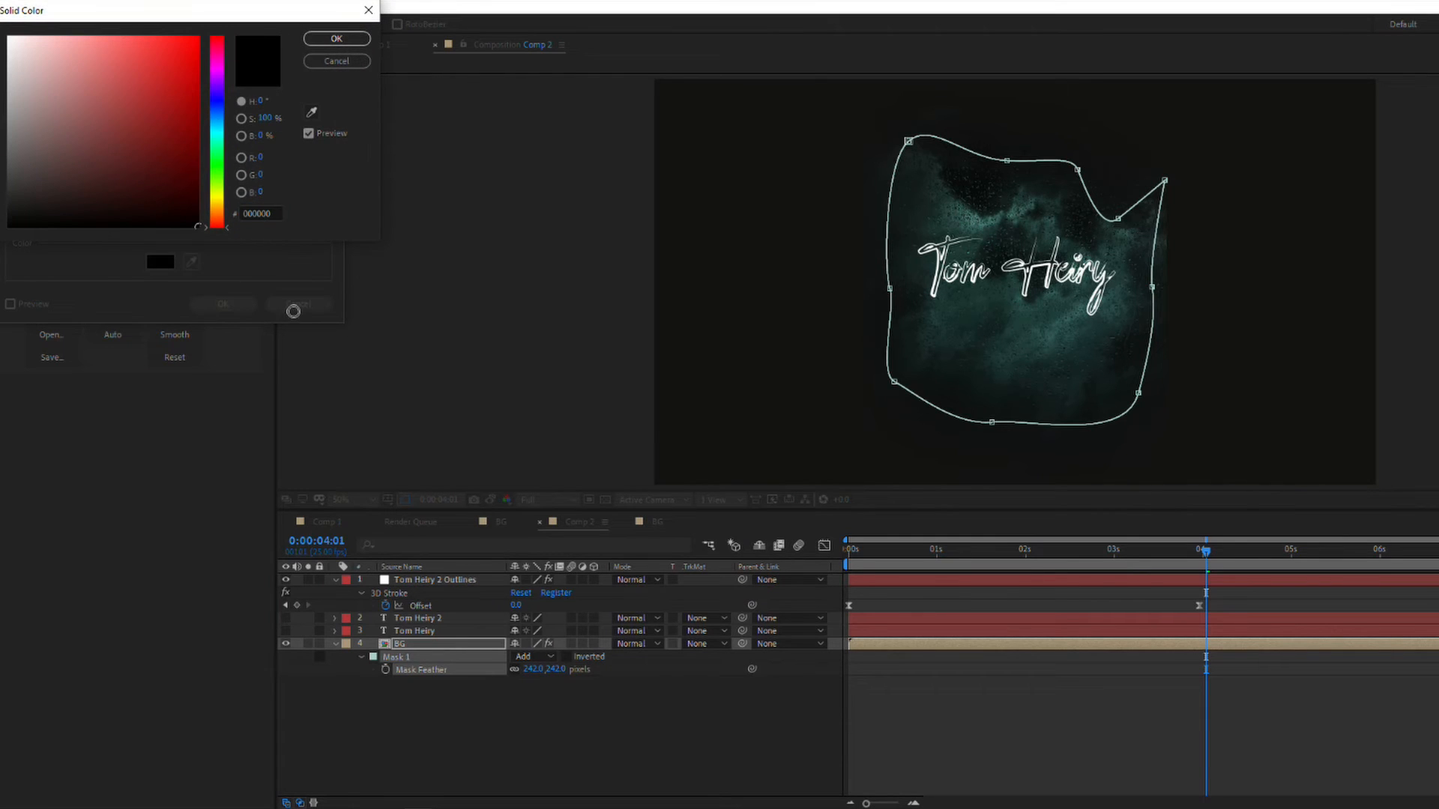
{"action": "left_click", "coordinate": [343, 61]}
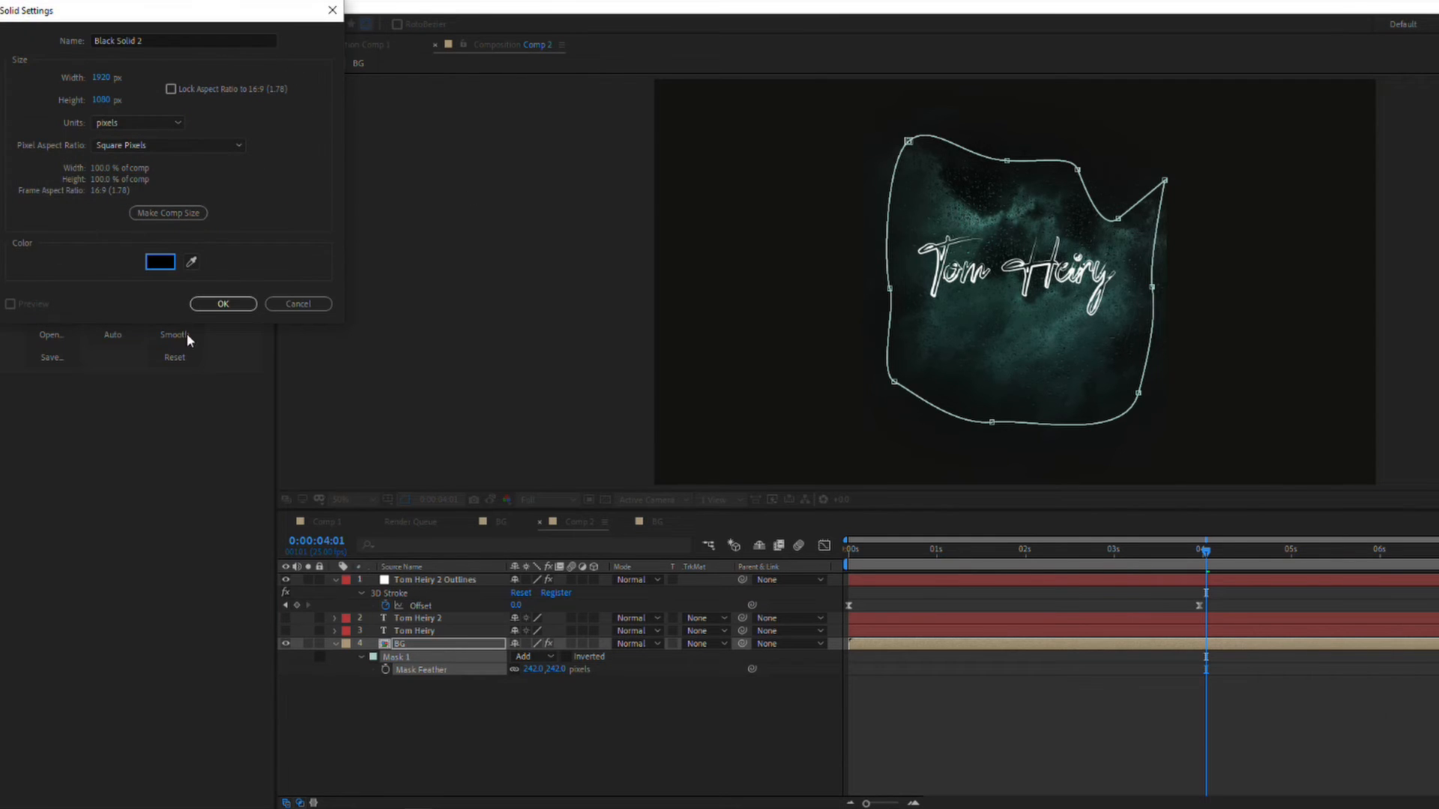
{"action": "left_click", "coordinate": [222, 303]}
{"action": "left_click_drag", "start_coordinate": [419, 644], "coordinate": [403, 723]}
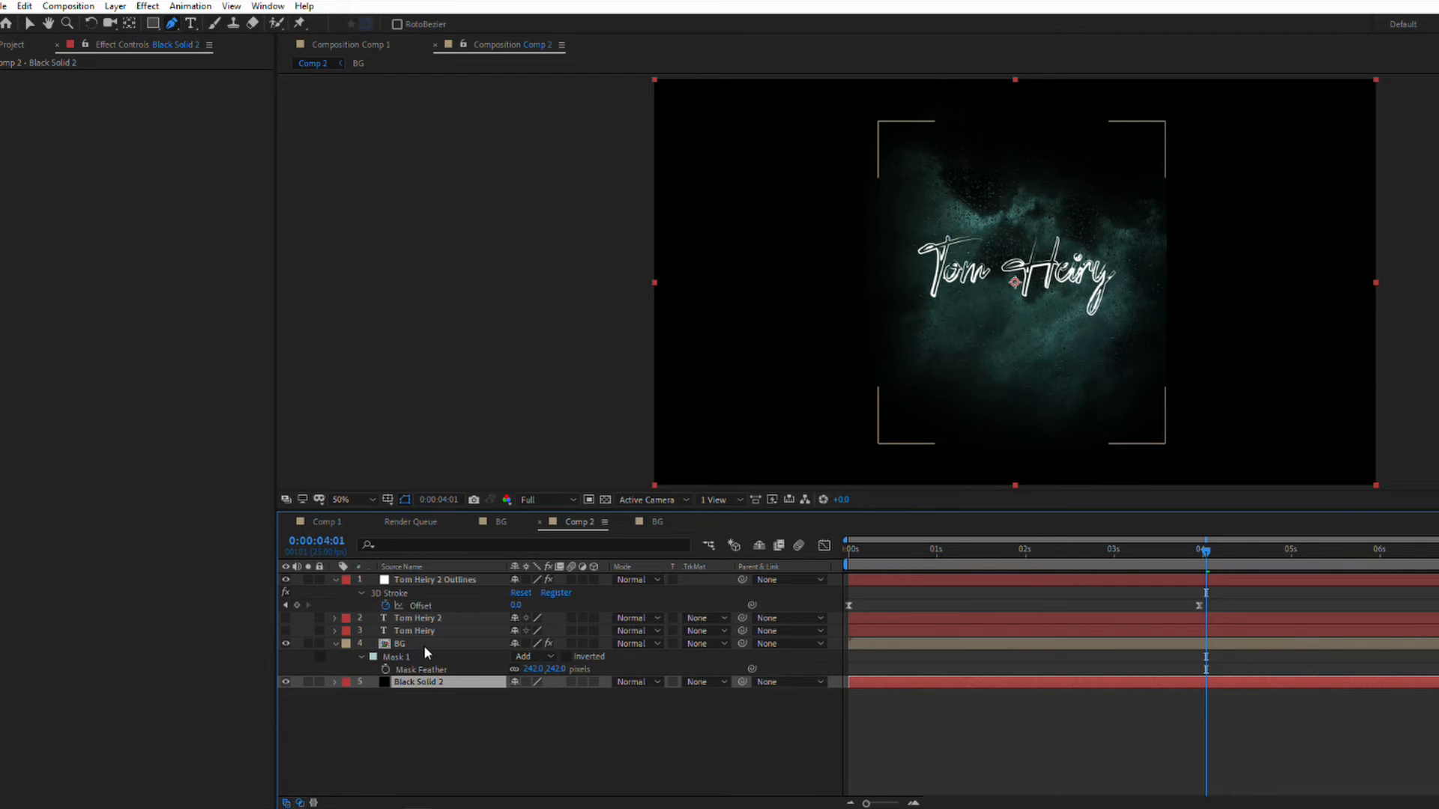
Step: Reshape the upper-left part of the BG layer's mask and open the BG composition
{"action": "left_click", "coordinate": [424, 645]}
{"action": "left_click_drag", "start_coordinate": [908, 141], "coordinate": [925, 173]}
{"action": "double_click", "coordinate": [414, 644]}
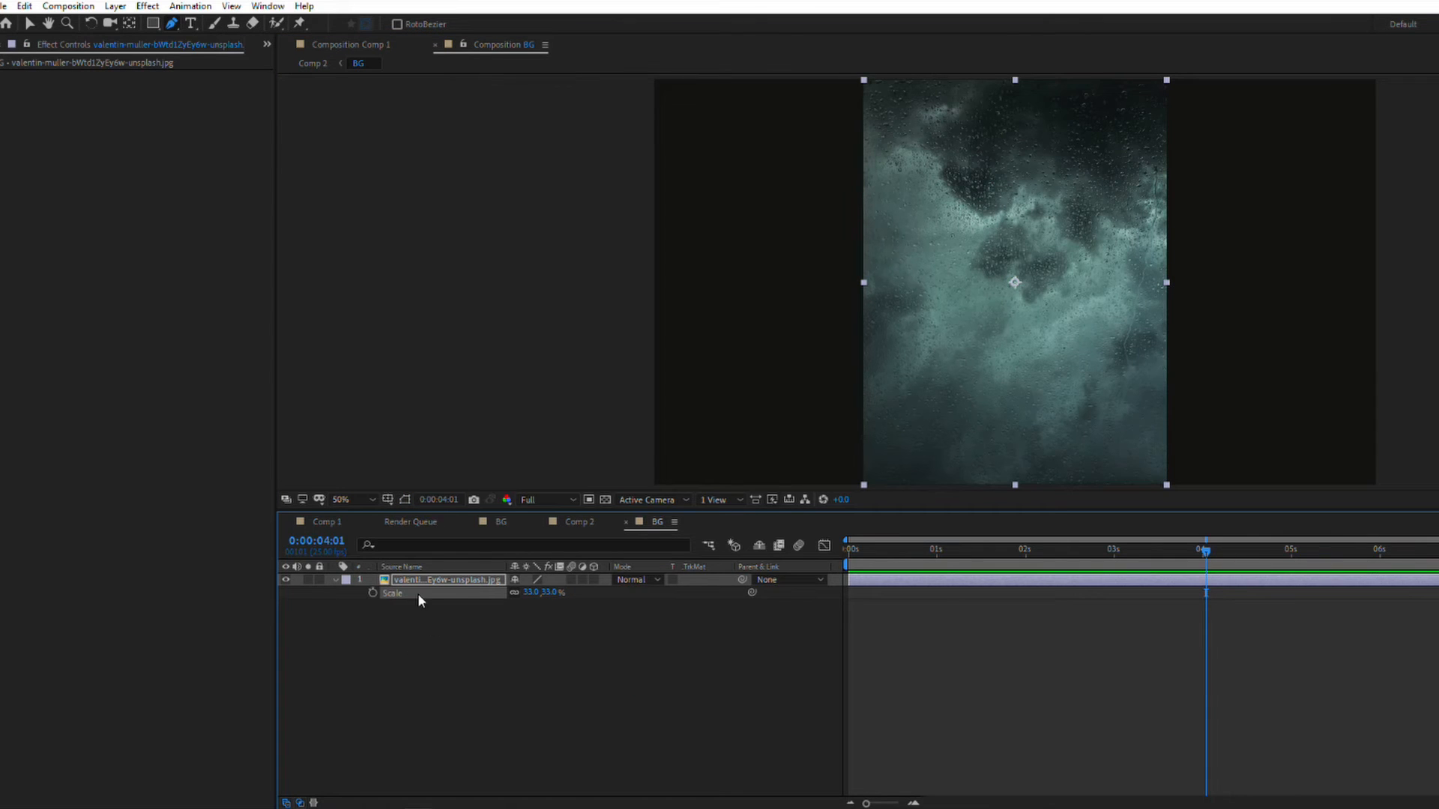
Step: Add an adjustment layer above the cloud photo and apply a Glow effect with threshold 58.8% and radius 90
{"action": "right_click", "coordinate": [423, 632]}
{"action": "mouse_move", "coordinate": [480, 641]}
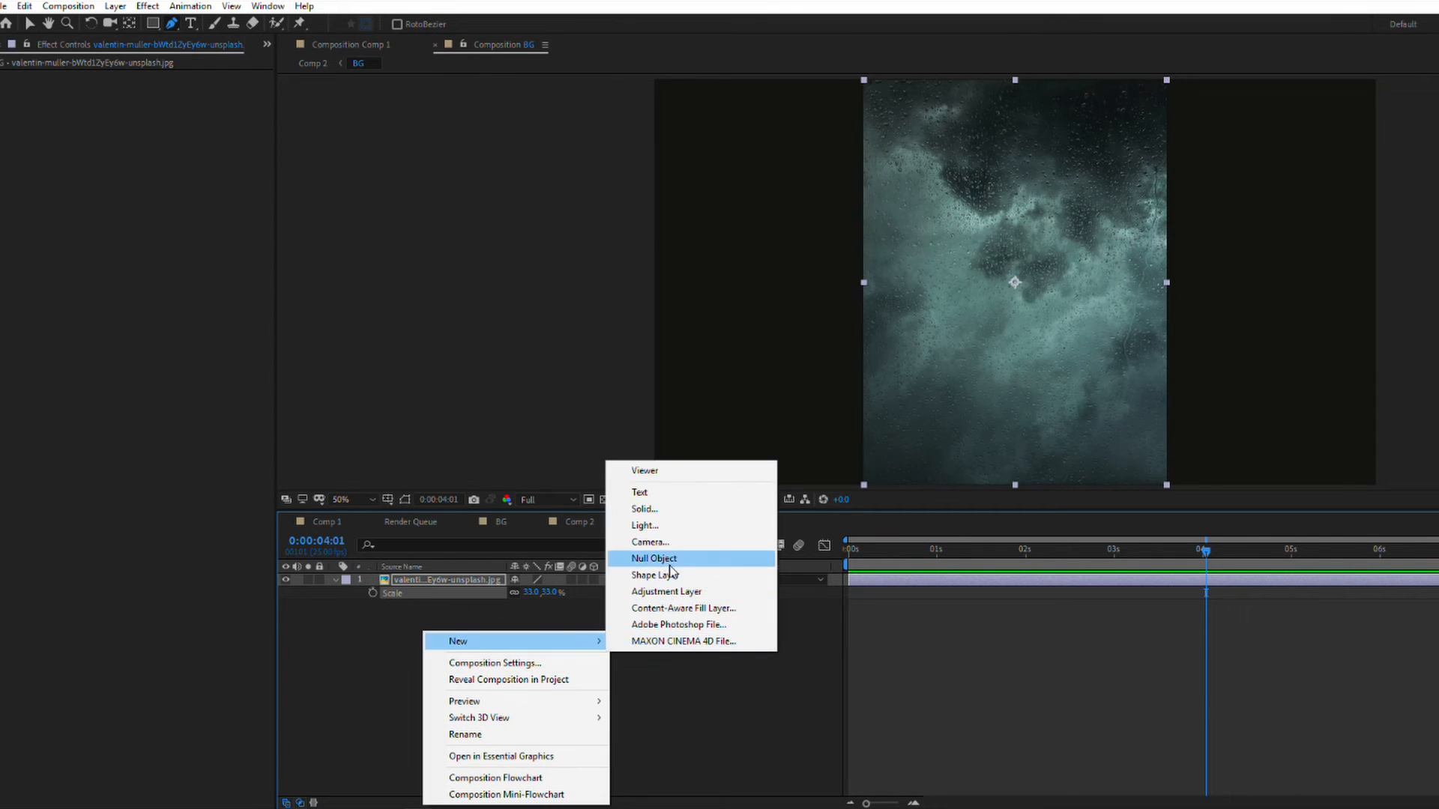
{"action": "left_click", "coordinate": [667, 591]}
{"action": "key", "text": "ctrl+space"}
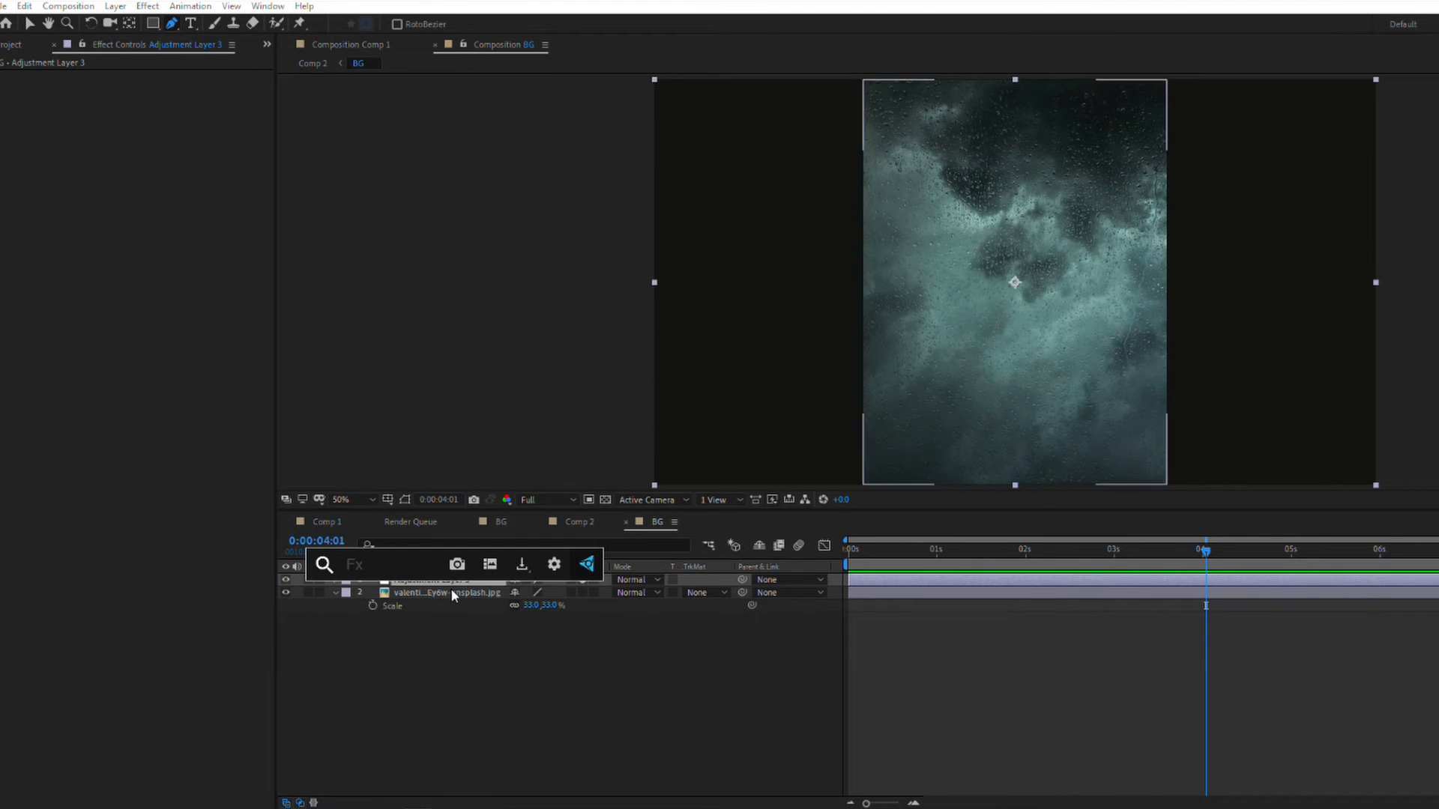
{"action": "type", "text": "glo"}
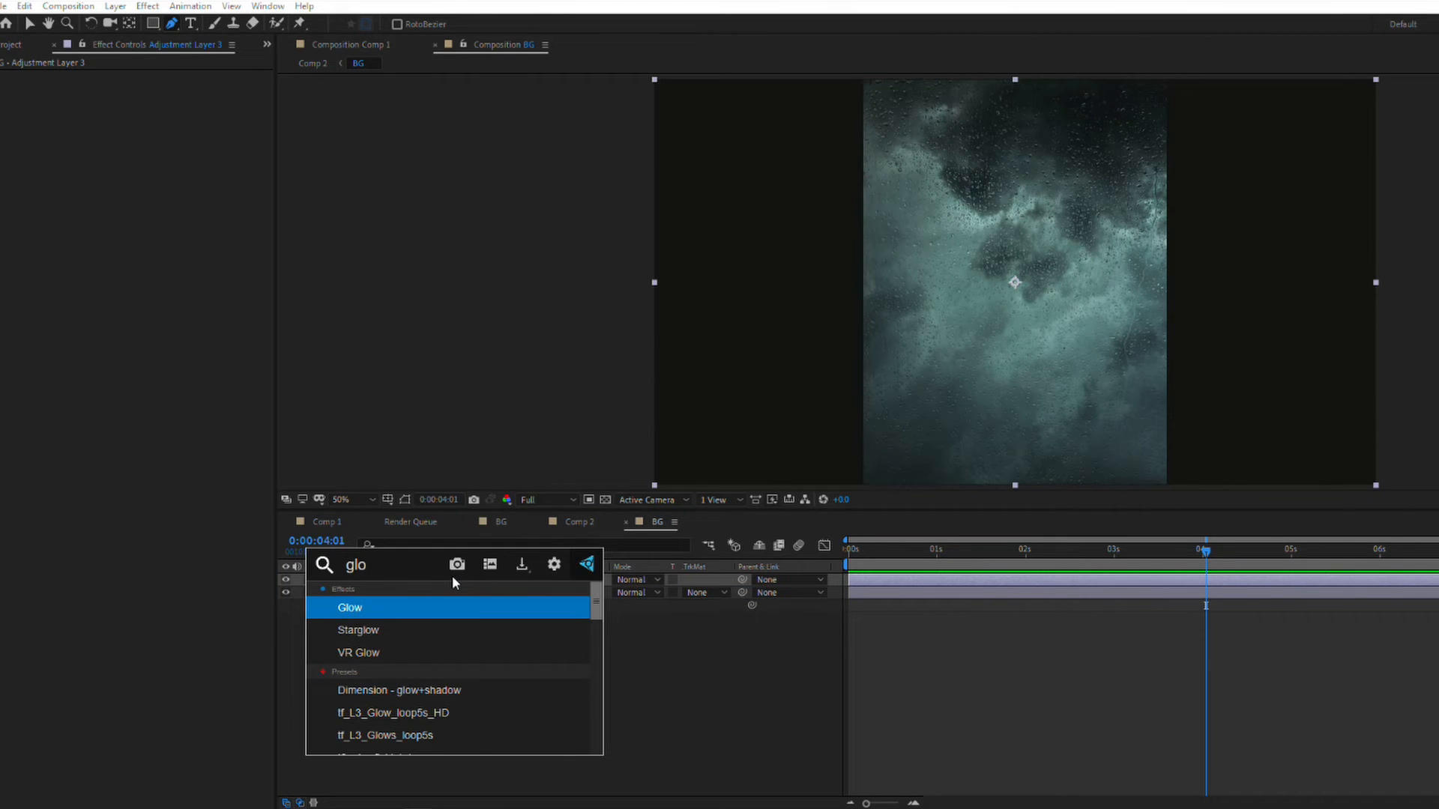
{"action": "key", "text": "Return"}
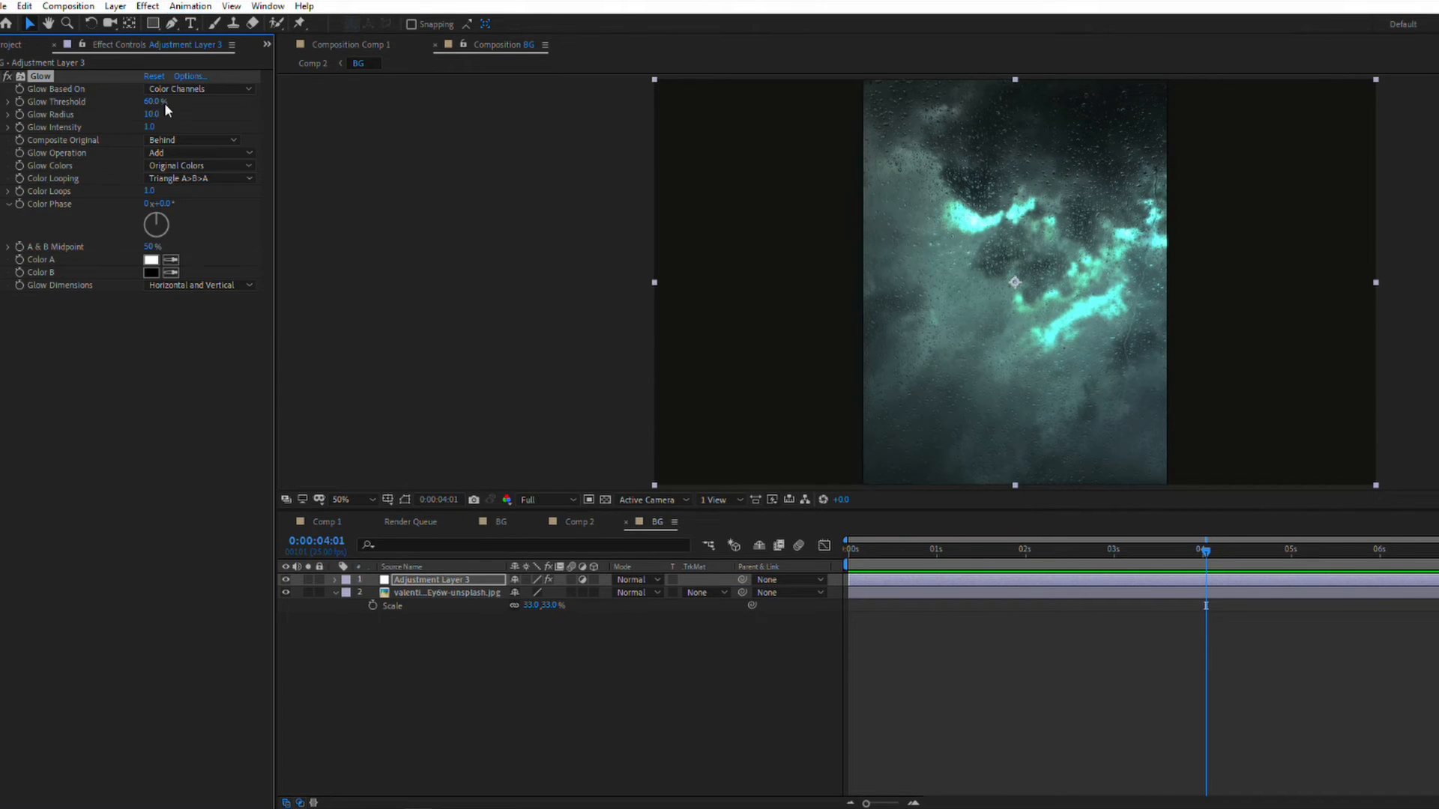
{"action": "left_click_drag", "start_coordinate": [157, 102], "coordinate": [226, 120]}
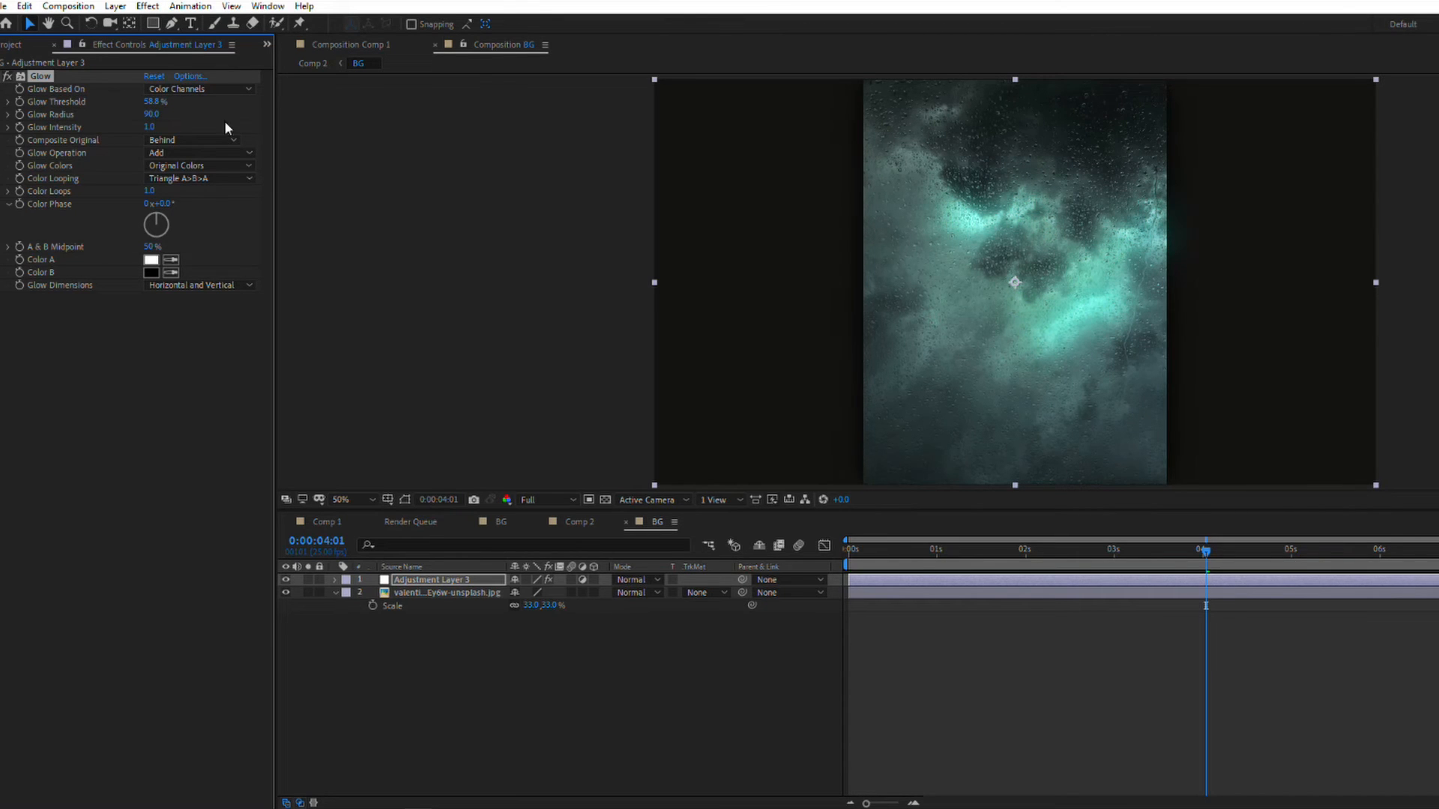
Step: Try to view the BG composition beside the locked Comp 1 viewer while scrubbing, and close the Comp 1 viewer
{"action": "left_click_drag", "start_coordinate": [462, 46], "coordinate": [1319, 285]}
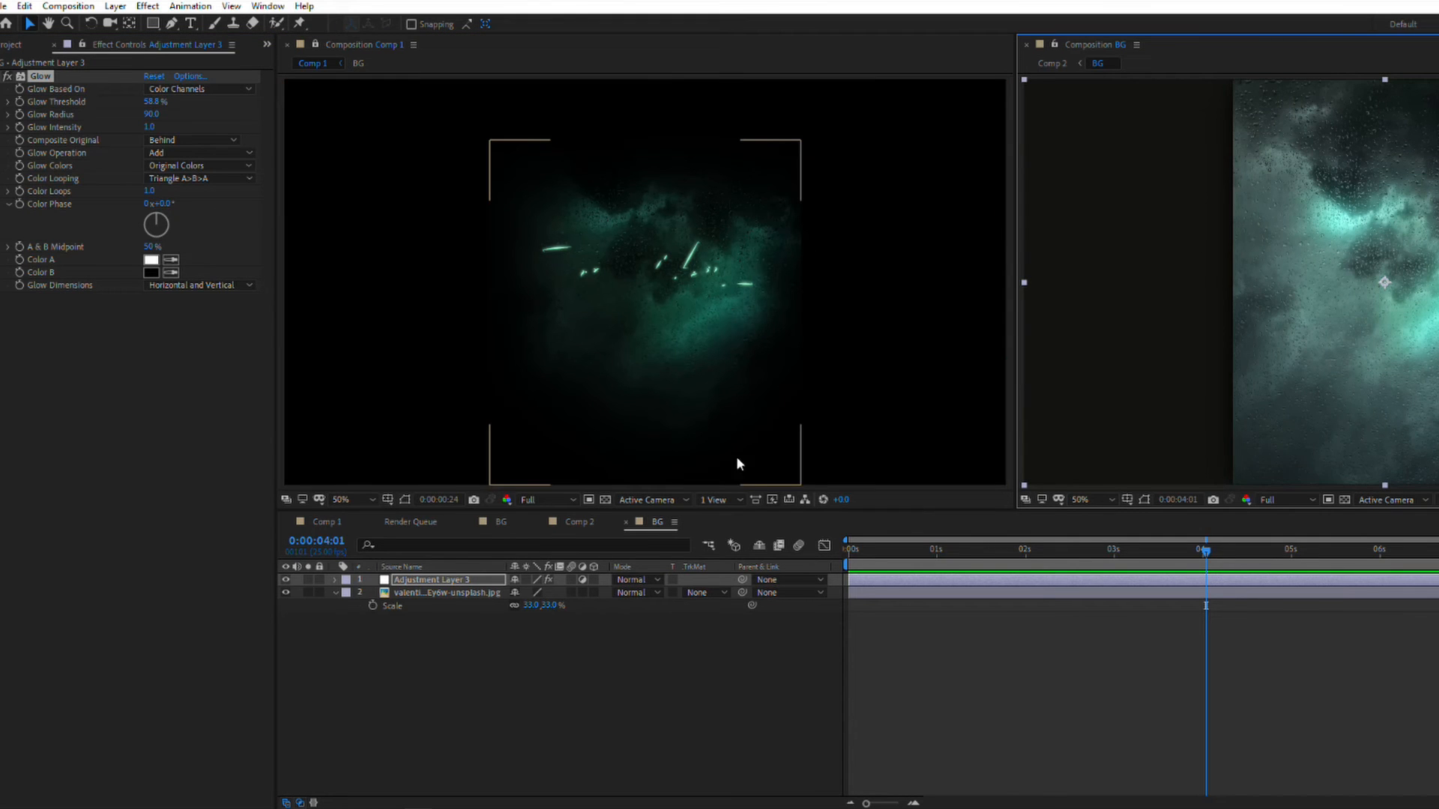
{"action": "left_click_drag", "start_coordinate": [1014, 551], "coordinate": [1083, 552]}
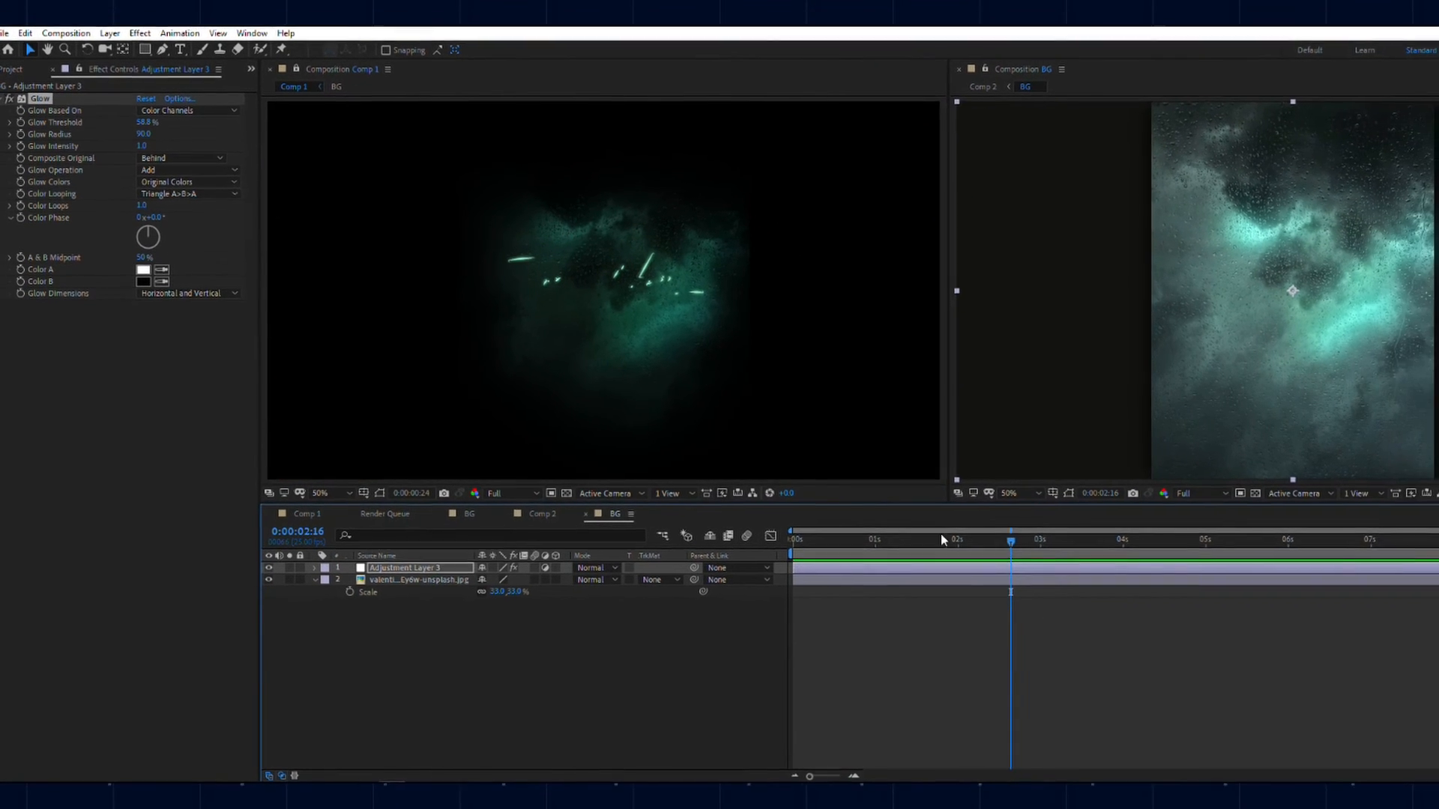
{"action": "left_click_drag", "start_coordinate": [942, 538], "coordinate": [1074, 541]}
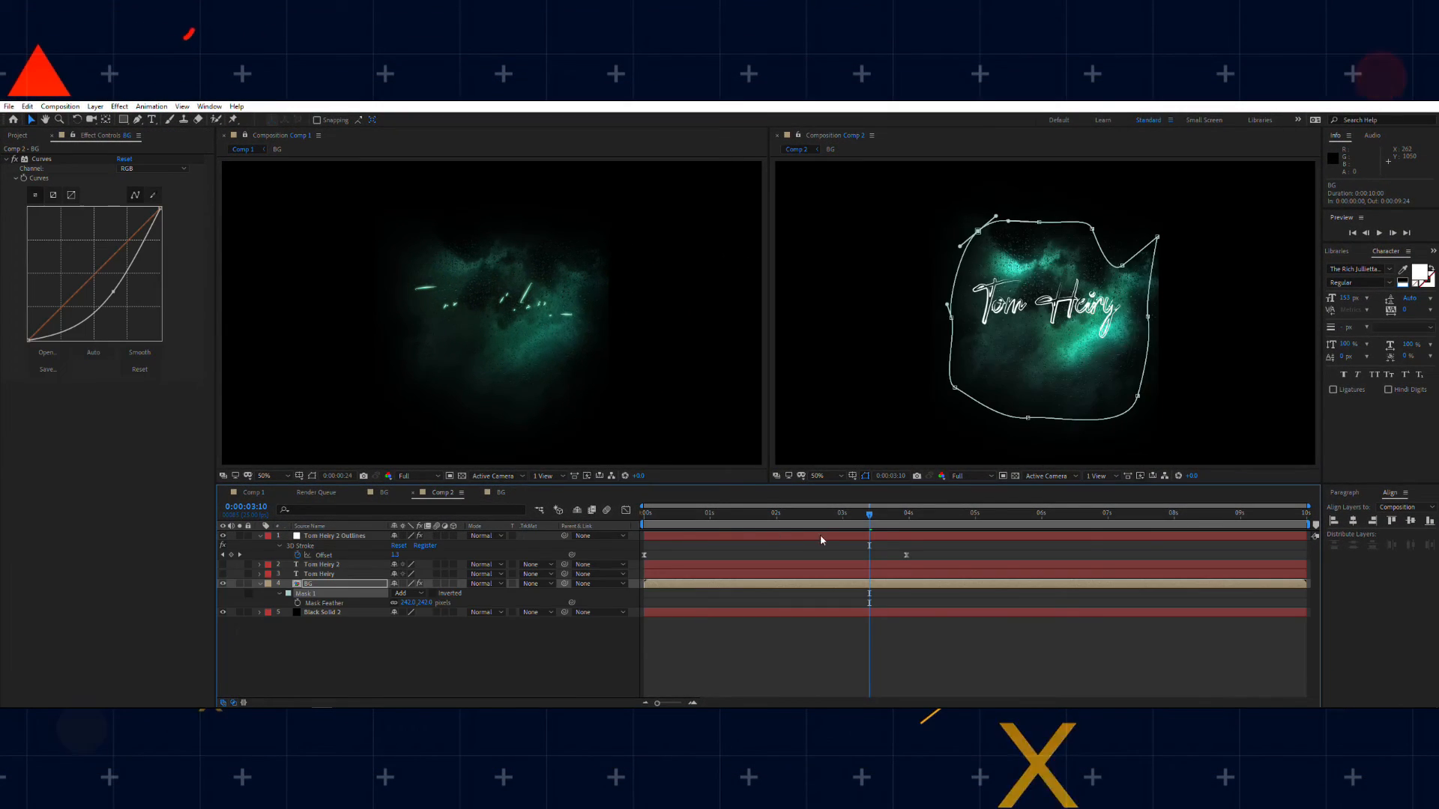
{"action": "mouse_move", "coordinate": [829, 516]}
{"action": "left_mouse_down"}
{"action": "mouse_move", "coordinate": [780, 514]}
{"action": "mouse_move", "coordinate": [840, 518]}
{"action": "left_mouse_up"}
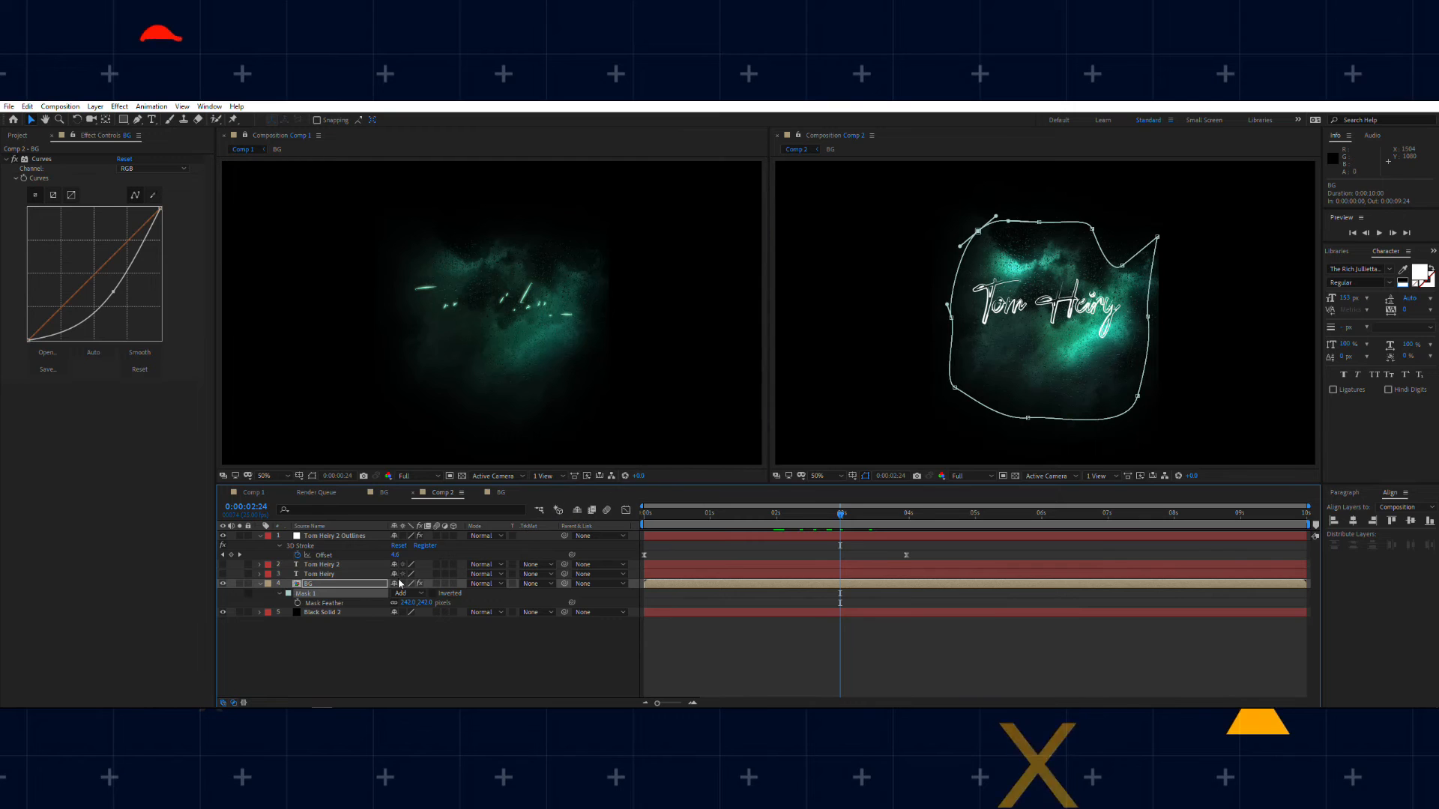
{"action": "double_click", "coordinate": [315, 583]}
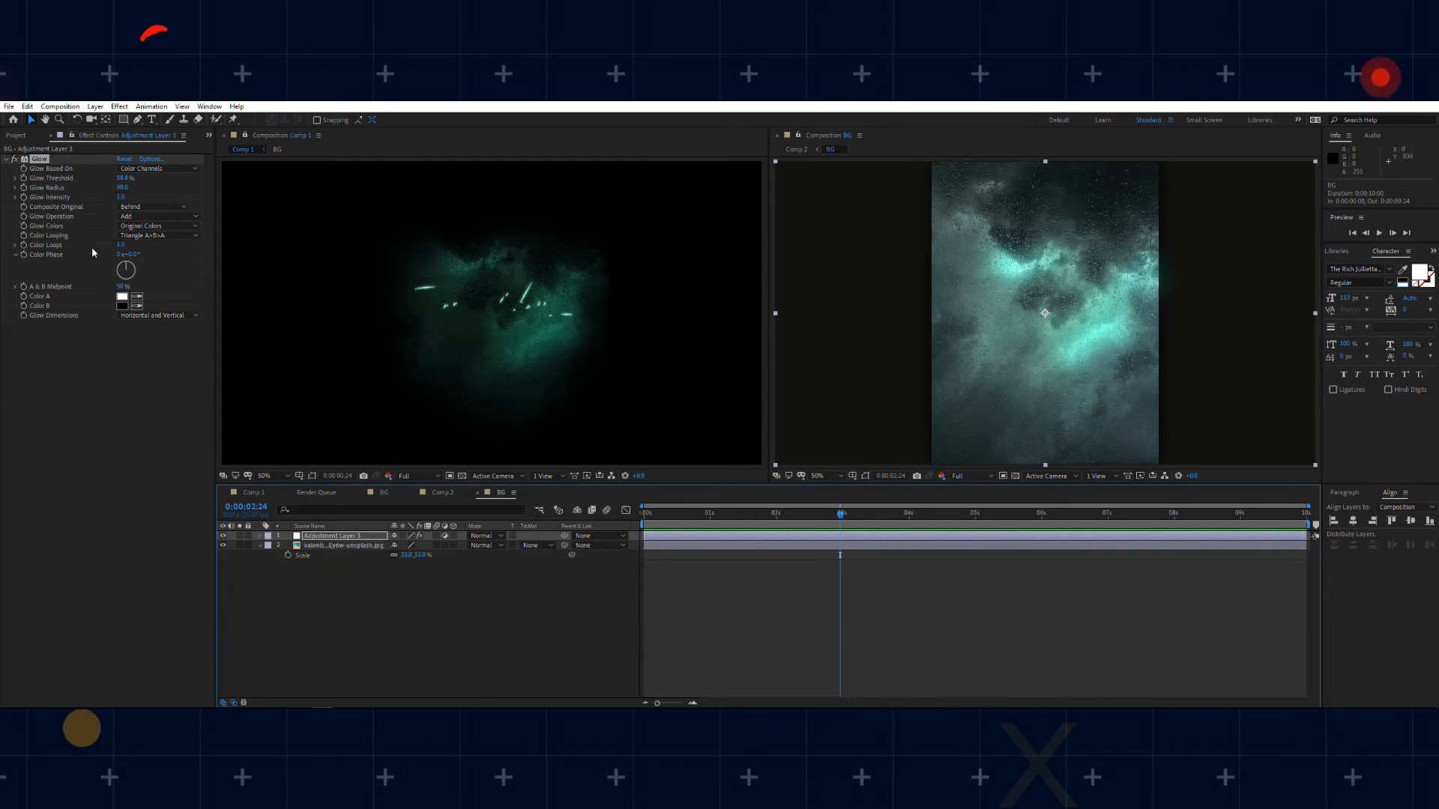
{"action": "left_click_drag", "start_coordinate": [746, 514], "coordinate": [787, 527]}
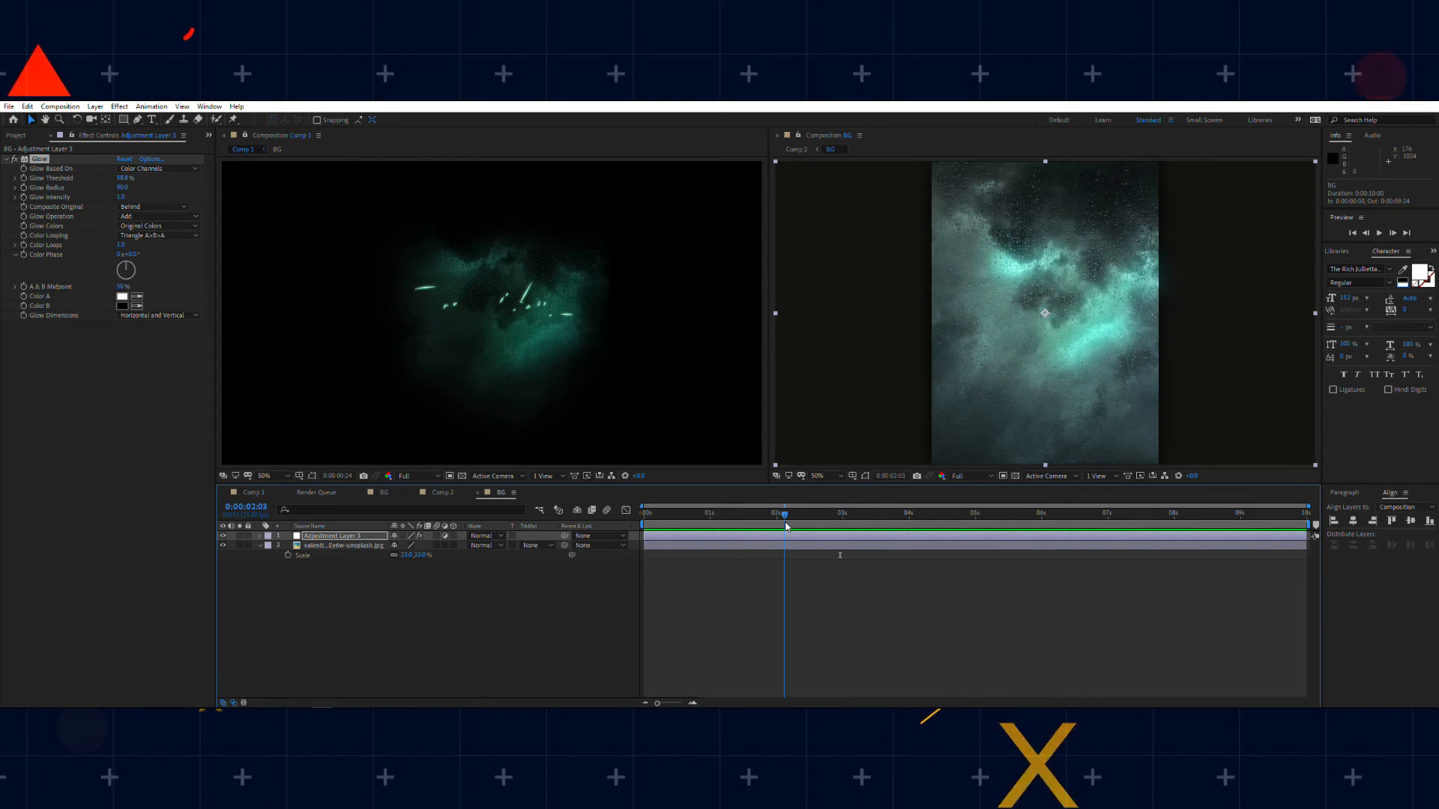
{"action": "left_click", "coordinate": [455, 496]}
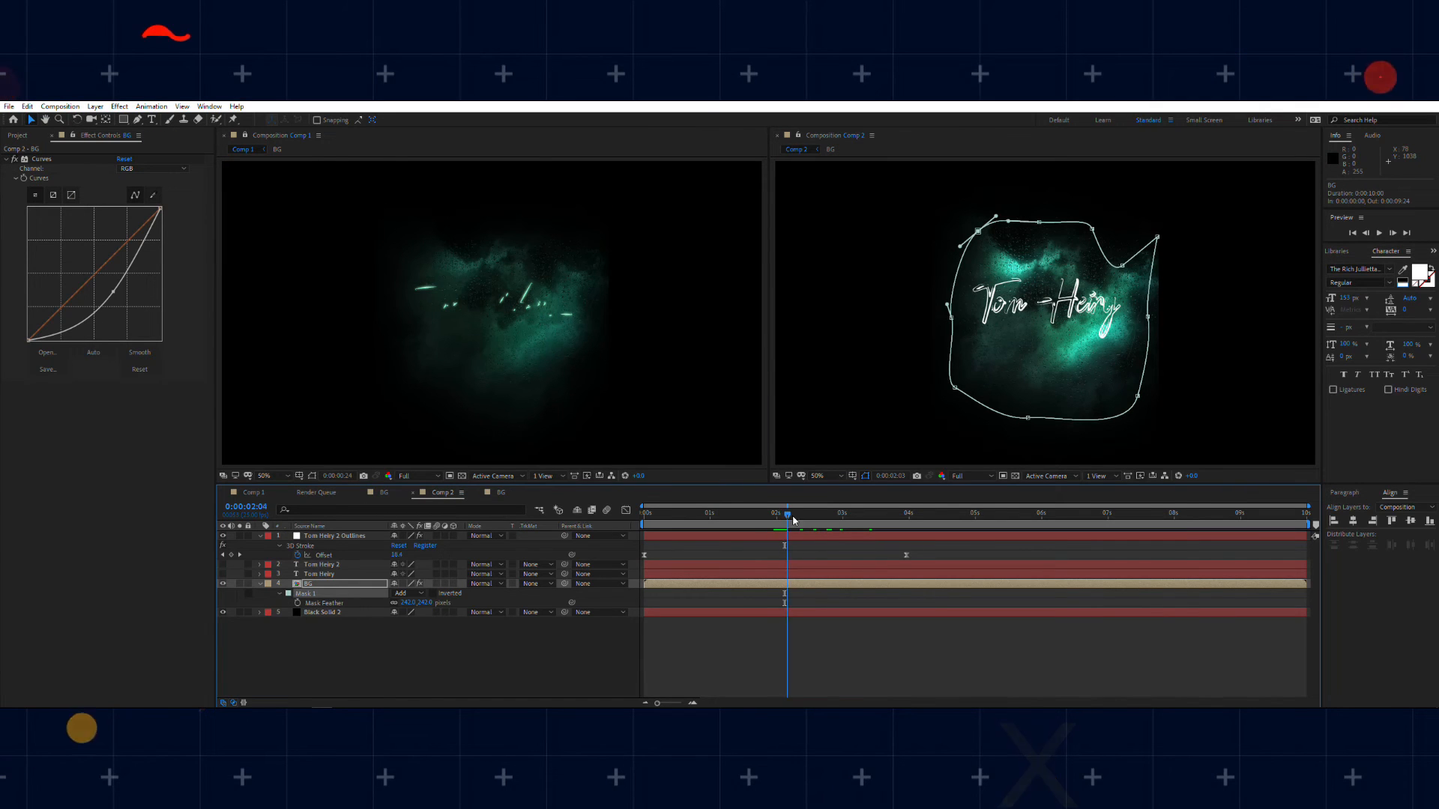
{"action": "left_click_drag", "start_coordinate": [793, 520], "coordinate": [768, 517]}
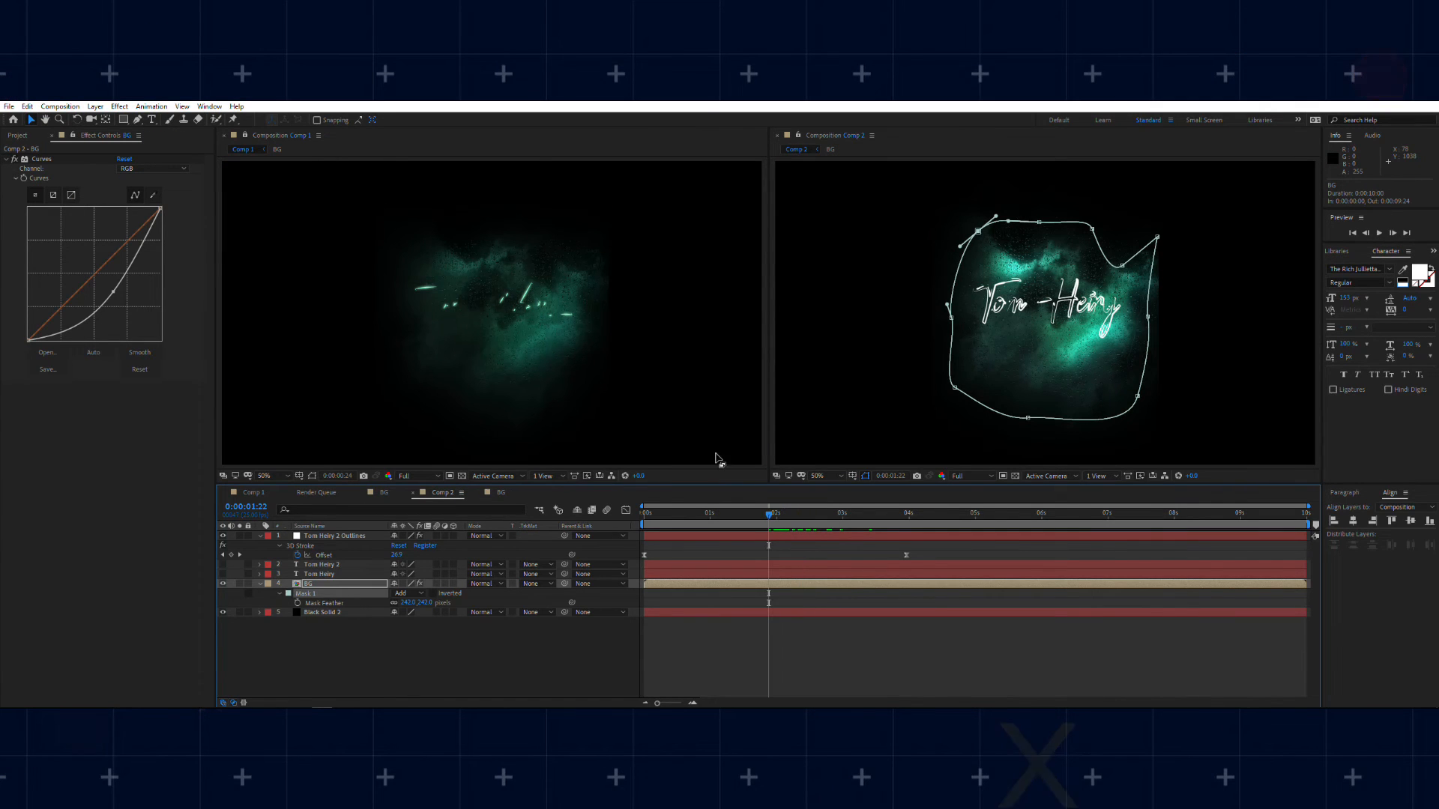
{"action": "left_click", "coordinate": [222, 137]}
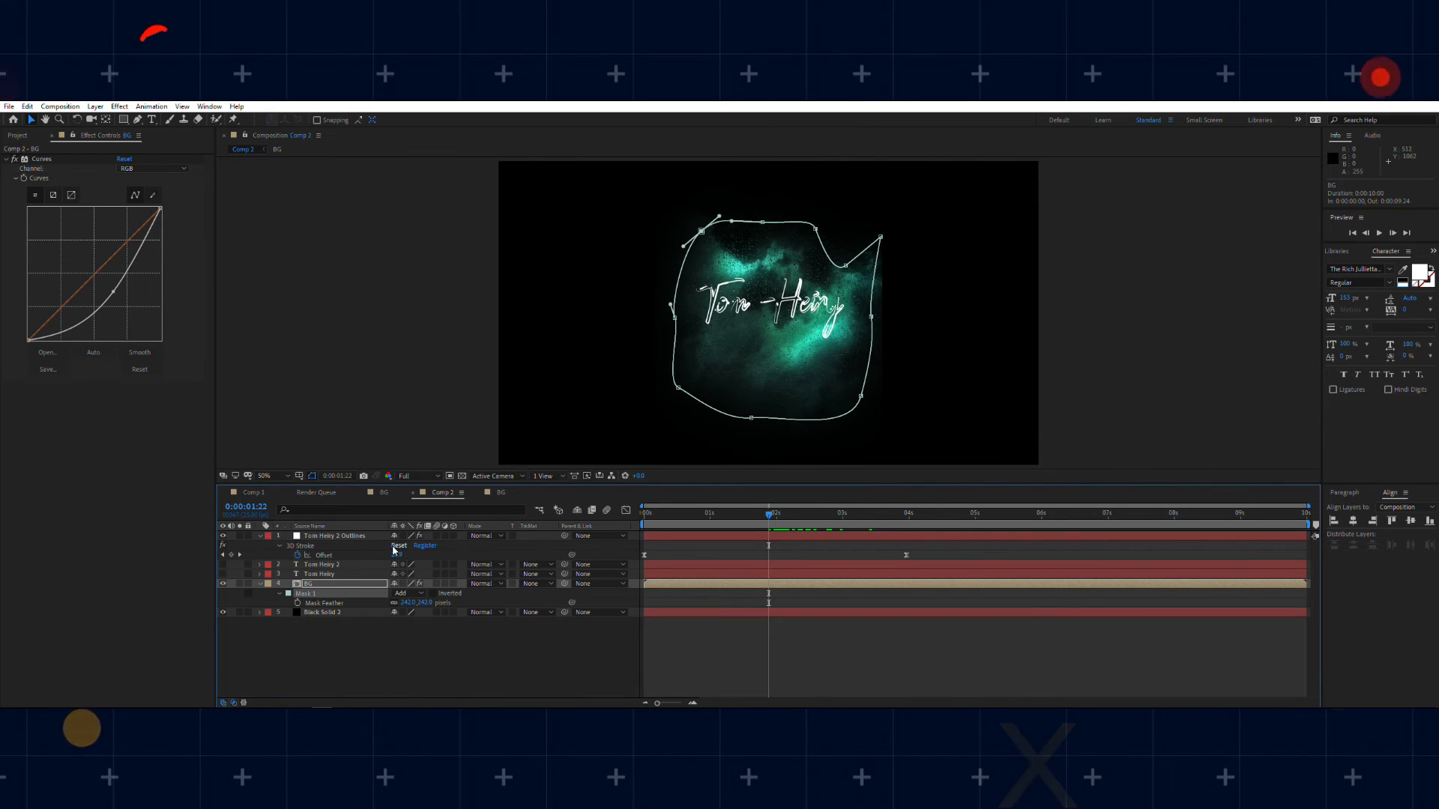
Step: Dock the BG composition's viewer beside the Comp 2 viewer and scrub the timeline to 3 seconds
{"action": "left_click", "coordinate": [500, 493]}
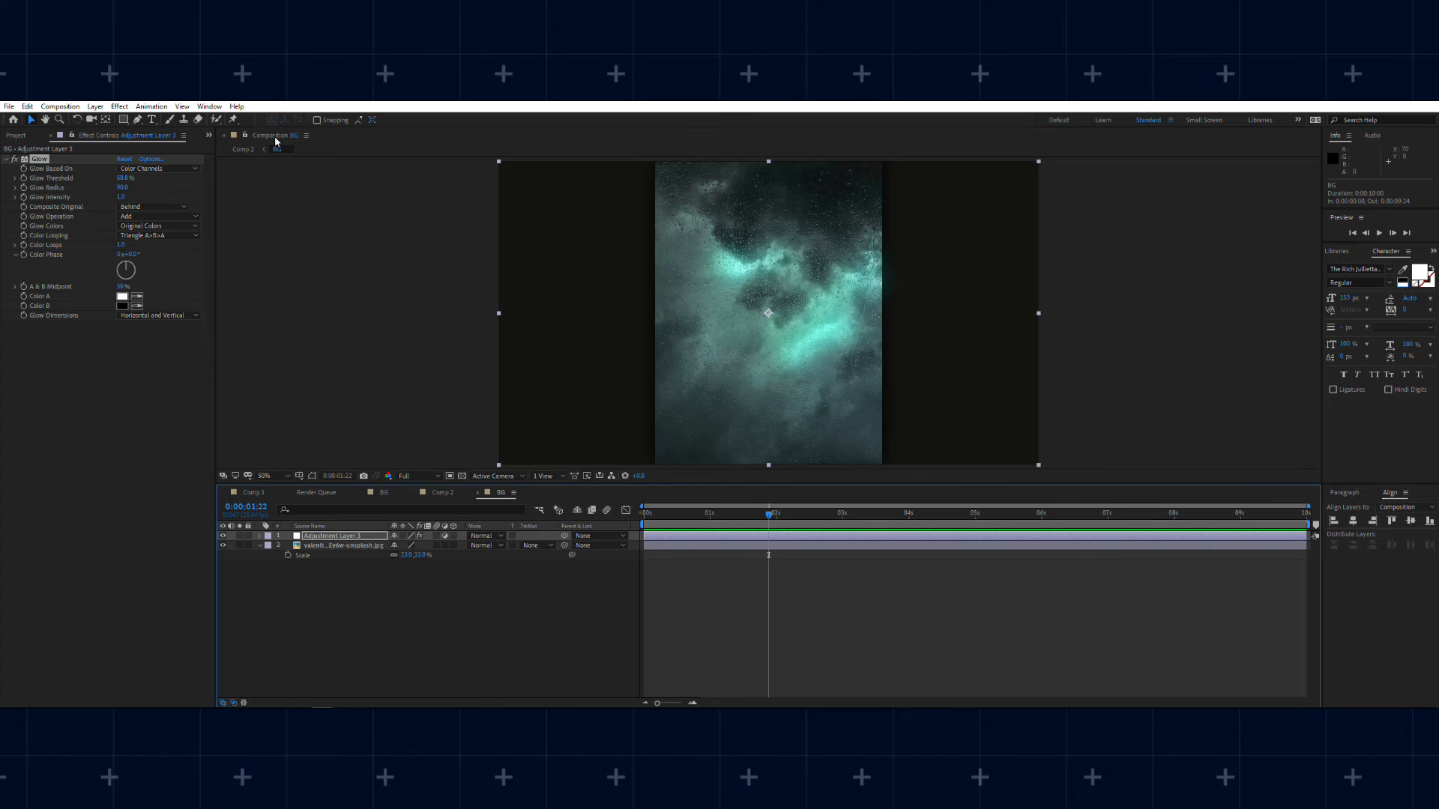
{"action": "left_click", "coordinate": [947, 224]}
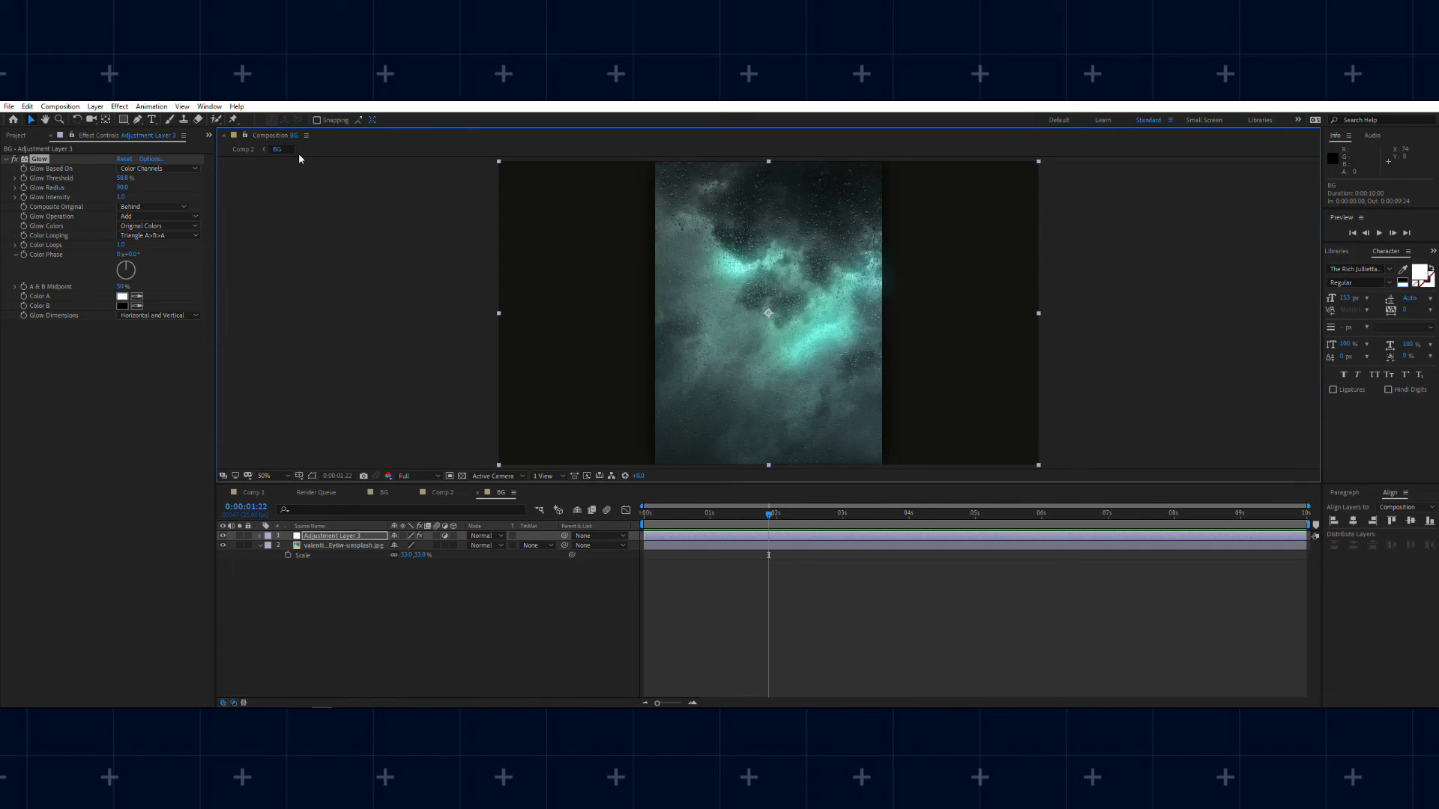
{"action": "left_click", "coordinate": [245, 150]}
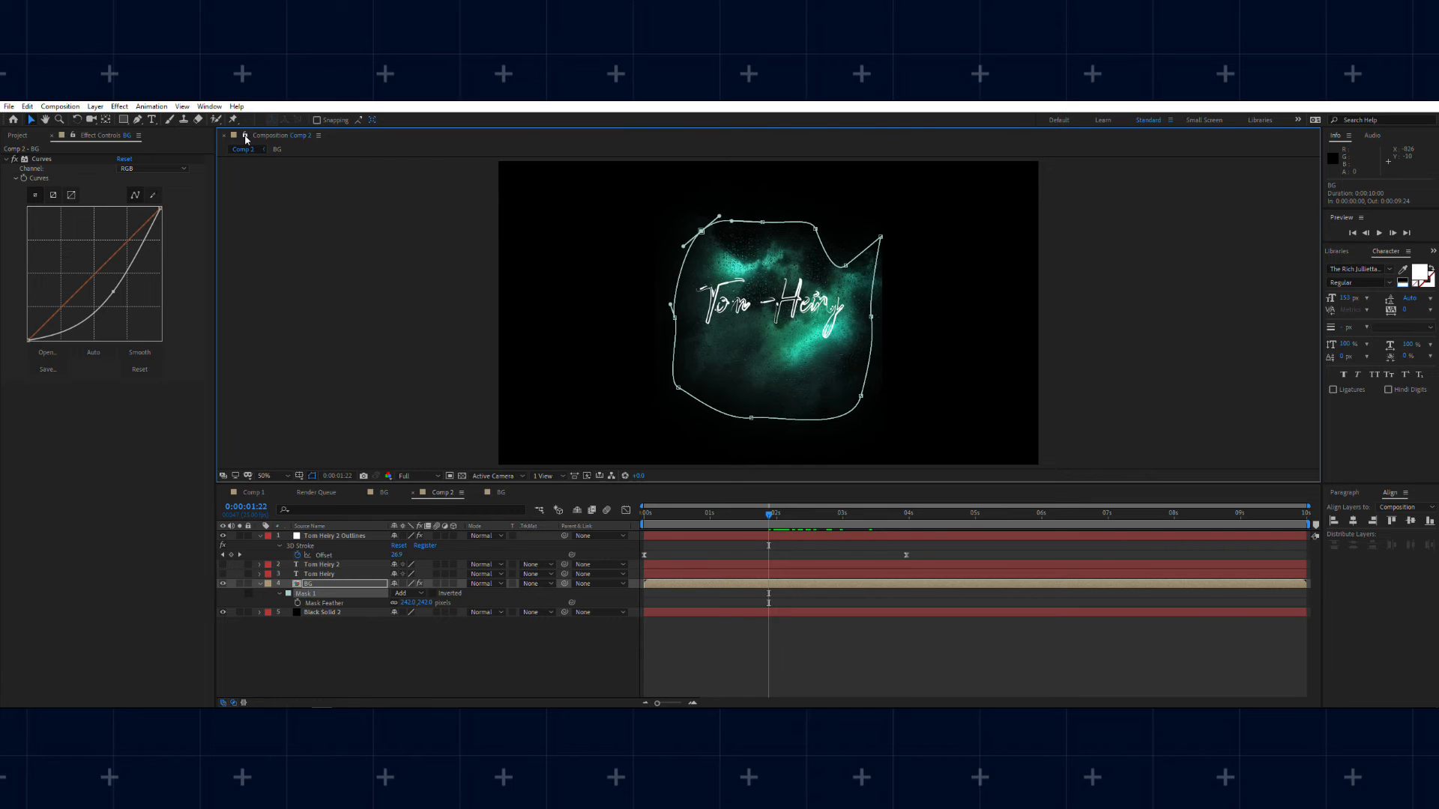
{"action": "double_click", "coordinate": [337, 584]}
{"action": "left_click_drag", "start_coordinate": [368, 141], "coordinate": [1304, 275]}
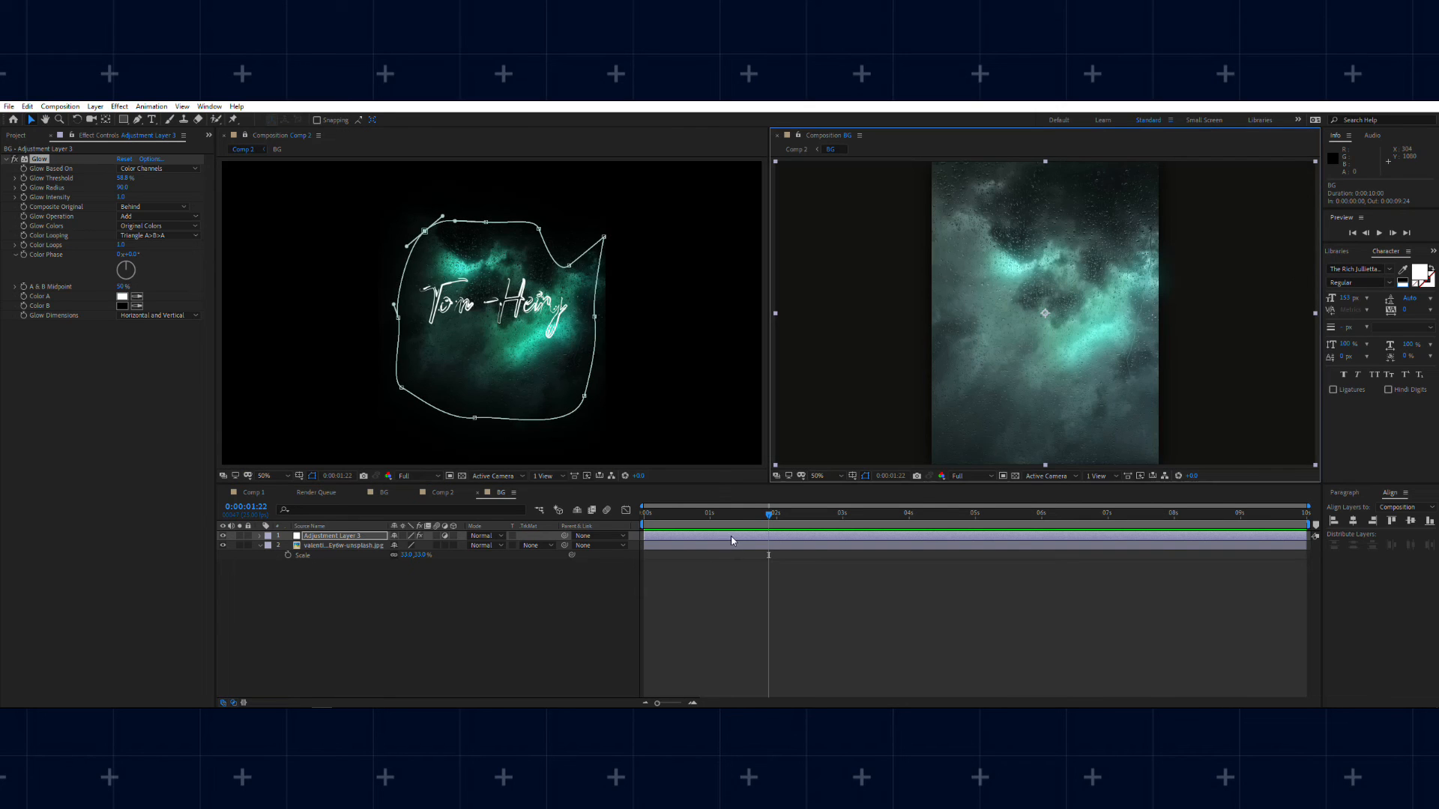
{"action": "left_click_drag", "start_coordinate": [710, 514], "coordinate": [843, 529]}
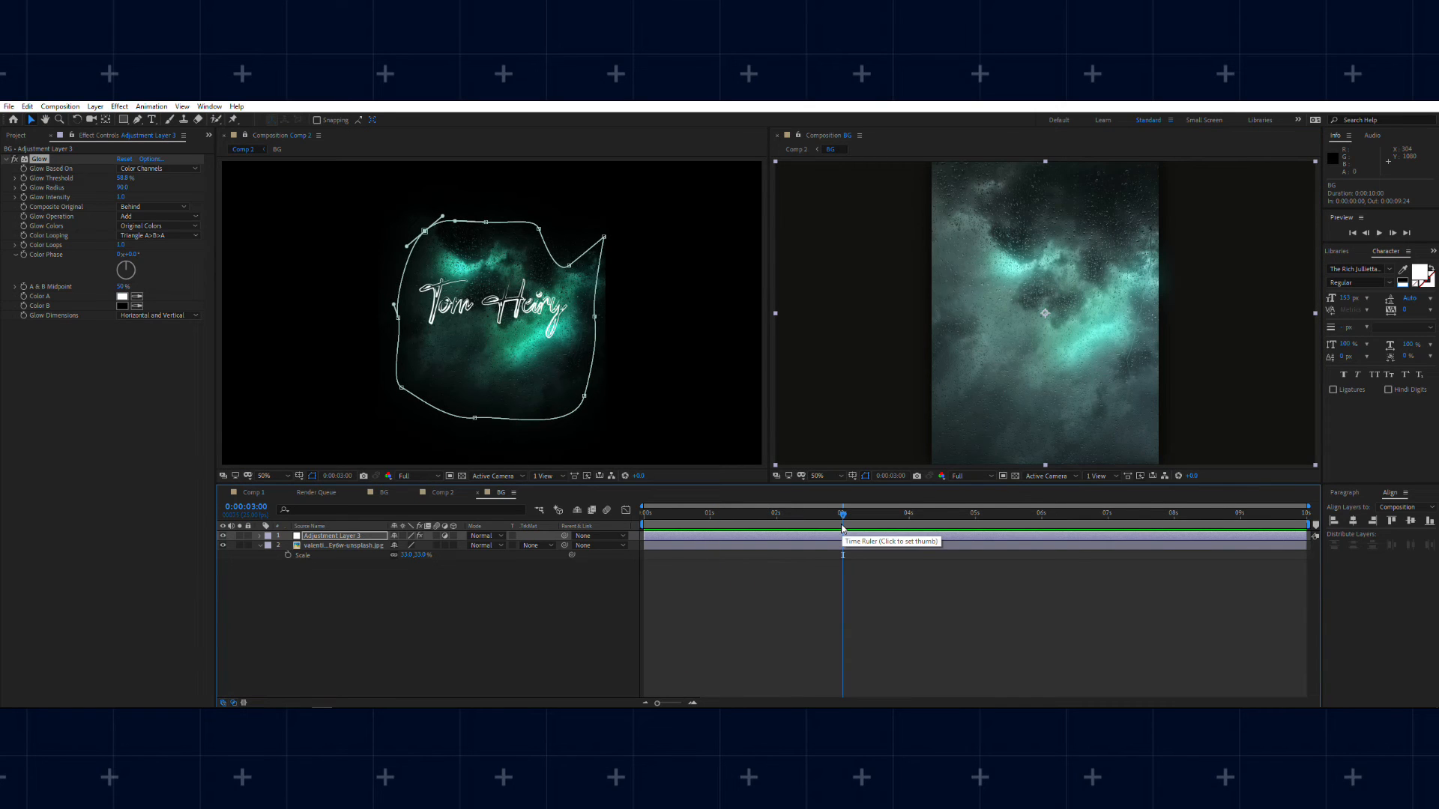
Step: Create a Parallel light with 100% intensity directly above the cloud photo in the BG composition
{"action": "left_click", "coordinate": [349, 546]}
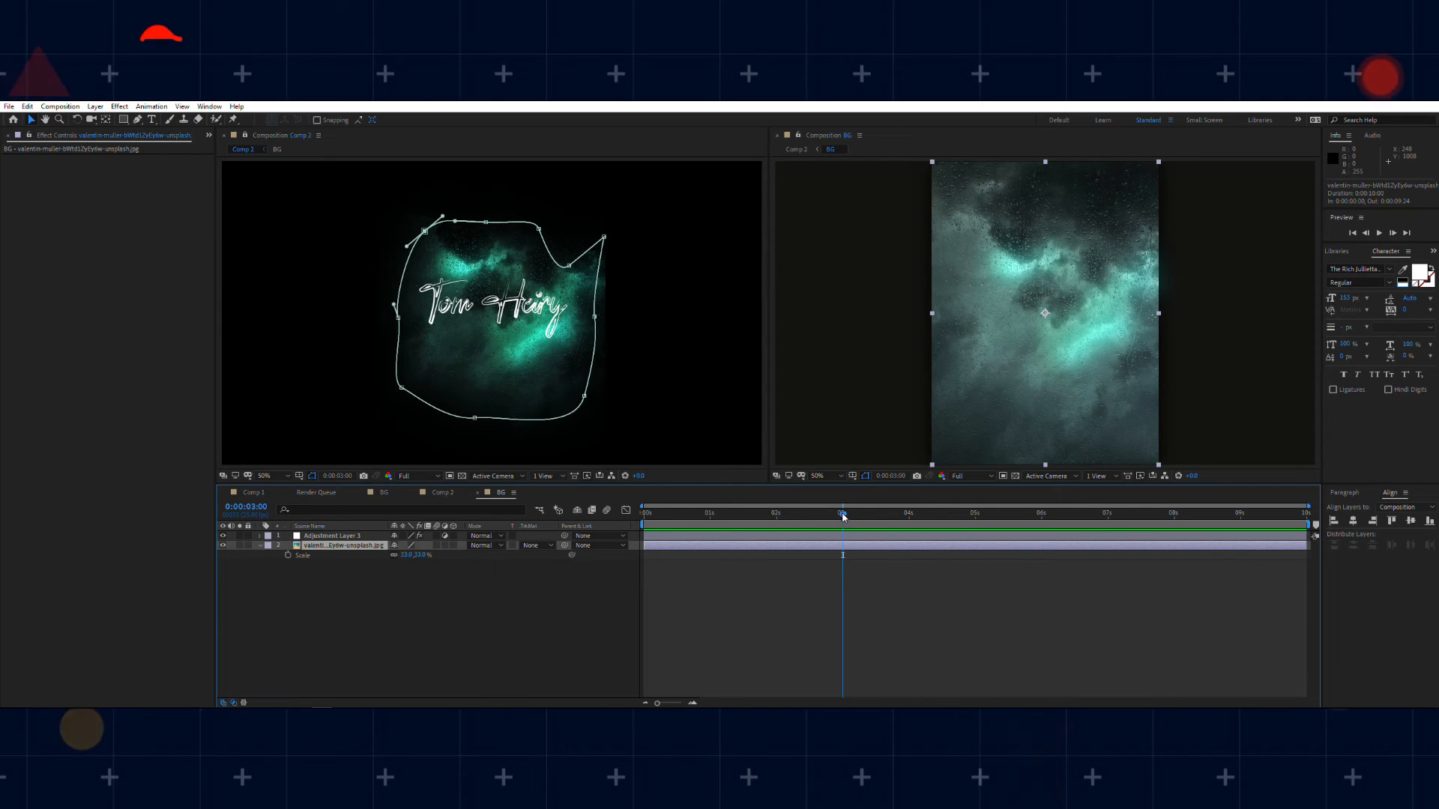
{"action": "right_click", "coordinate": [436, 594]}
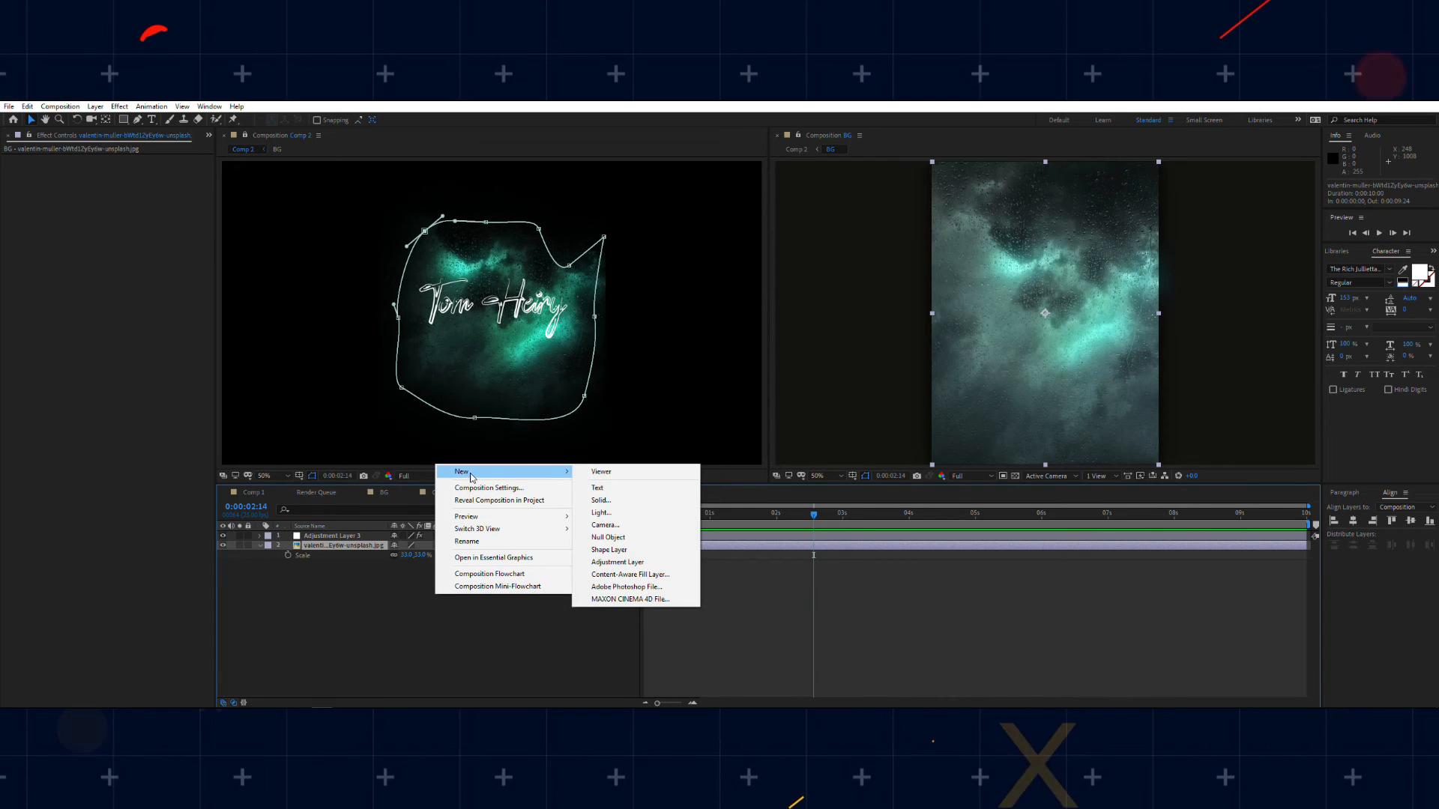
{"action": "right_click", "coordinate": [426, 484]}
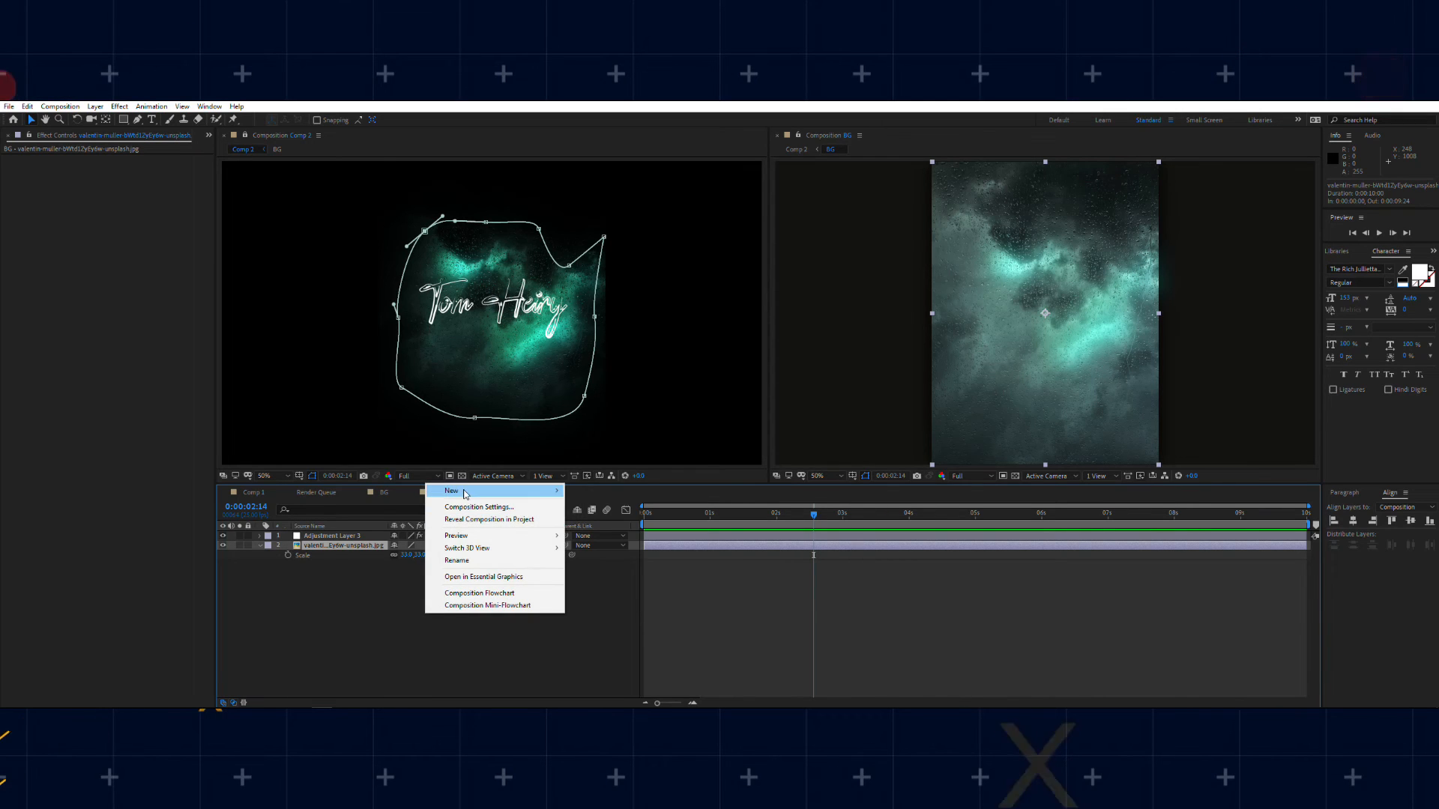
{"action": "mouse_move", "coordinate": [480, 491]}
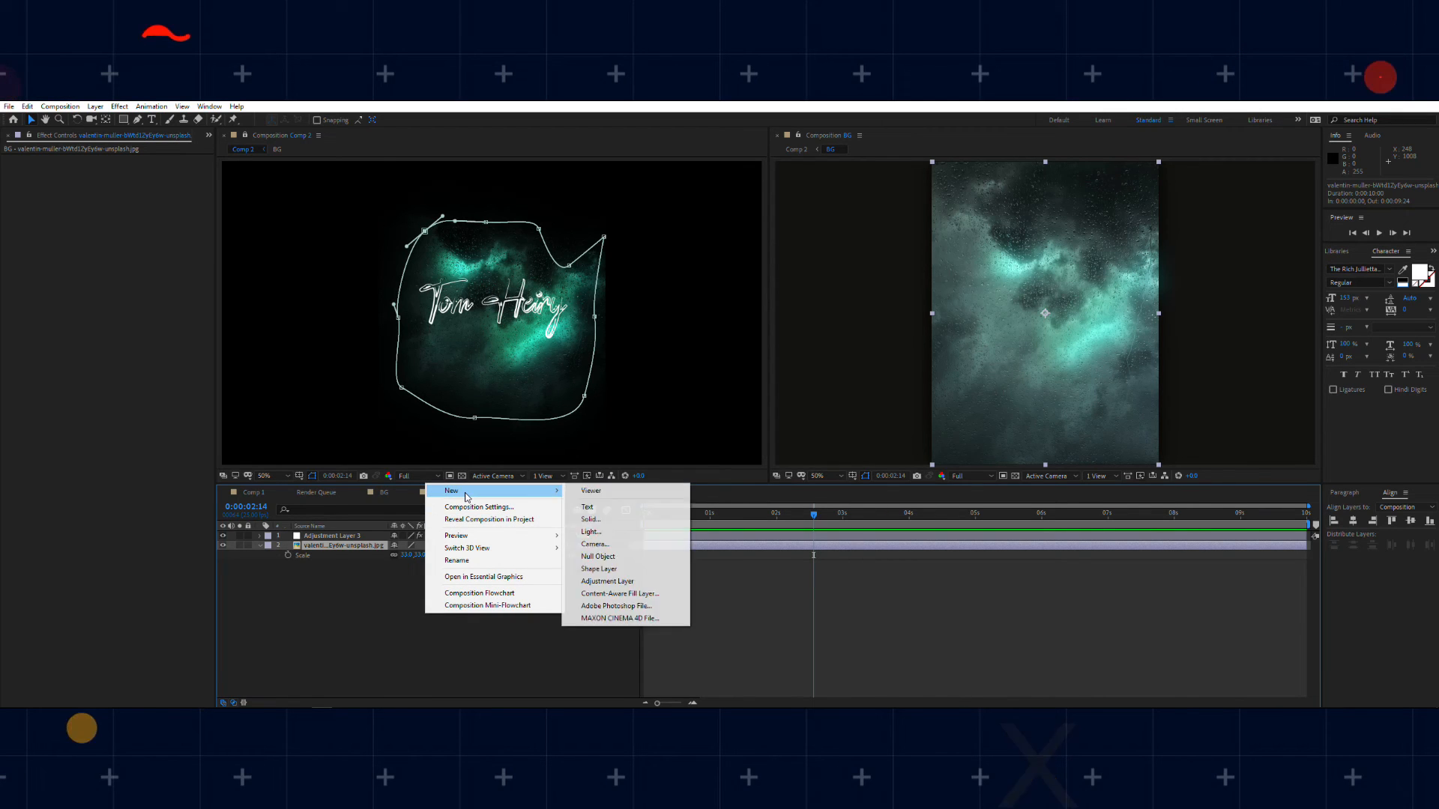
{"action": "left_click", "coordinate": [600, 531]}
{"action": "left_click", "coordinate": [117, 159]}
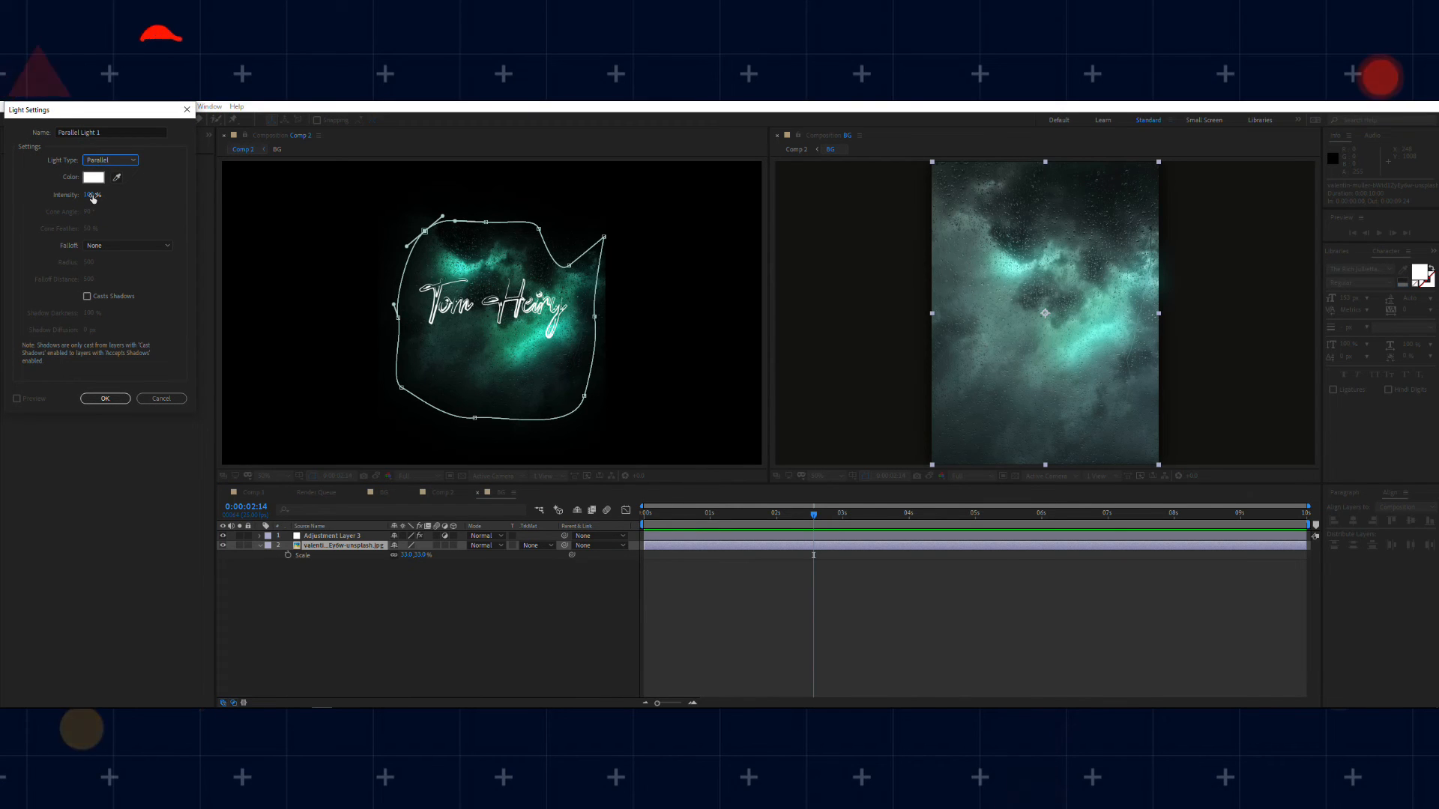
{"action": "left_click", "coordinate": [89, 194]}
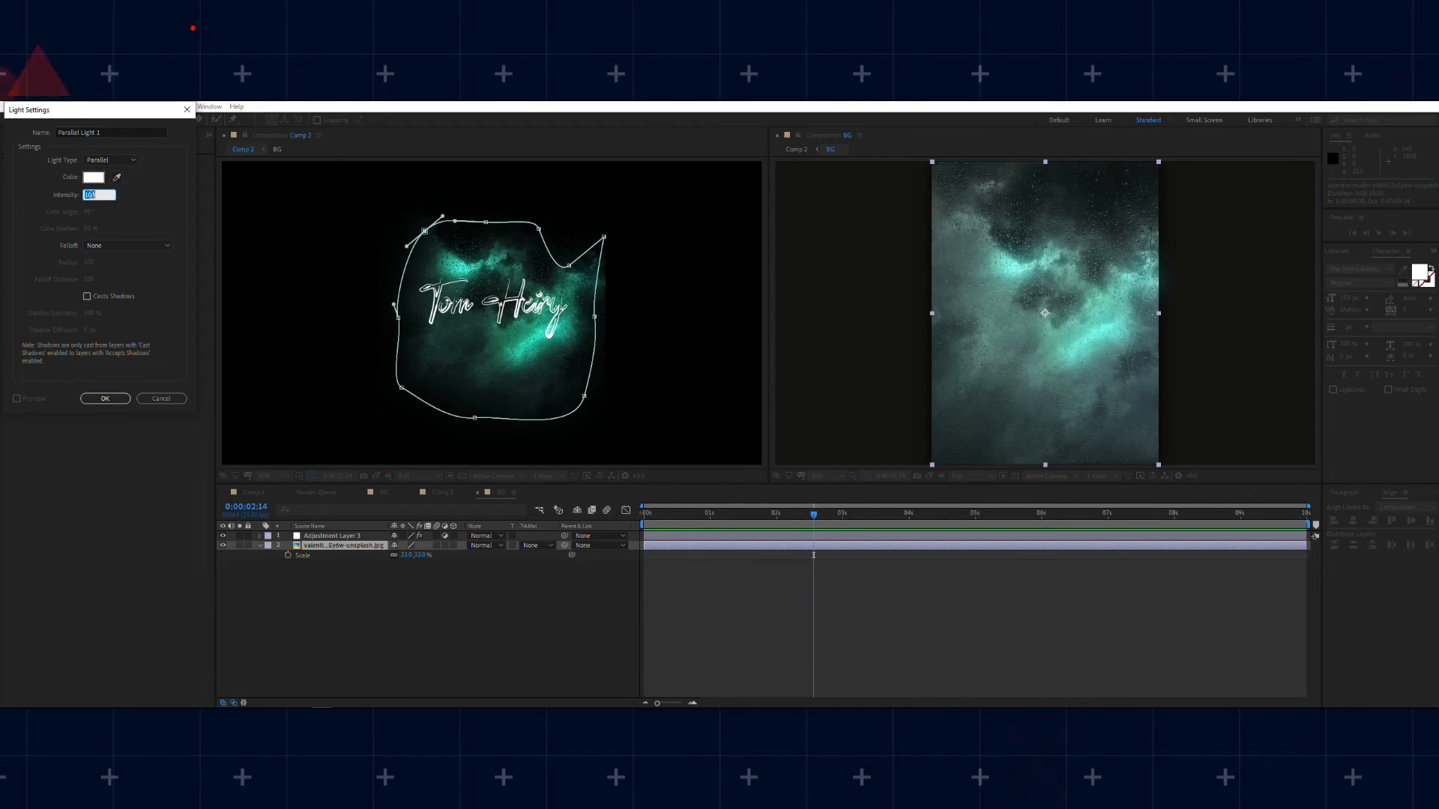
{"action": "left_click", "coordinate": [109, 397]}
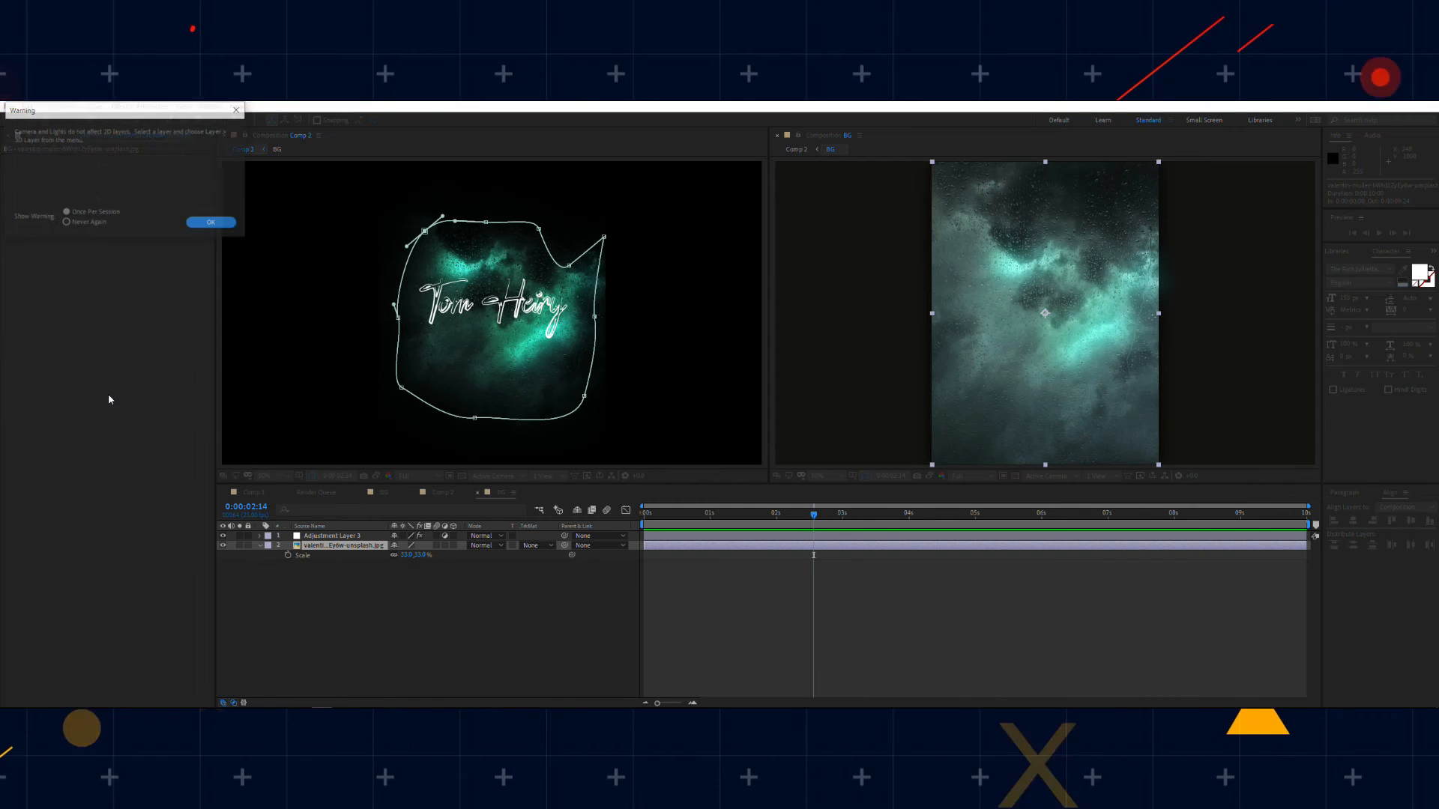
{"action": "left_click", "coordinate": [210, 222]}
Step: Make the cloud photo a 3D layer so the light affects it, and collapse its properties
{"action": "left_click", "coordinate": [338, 556]}
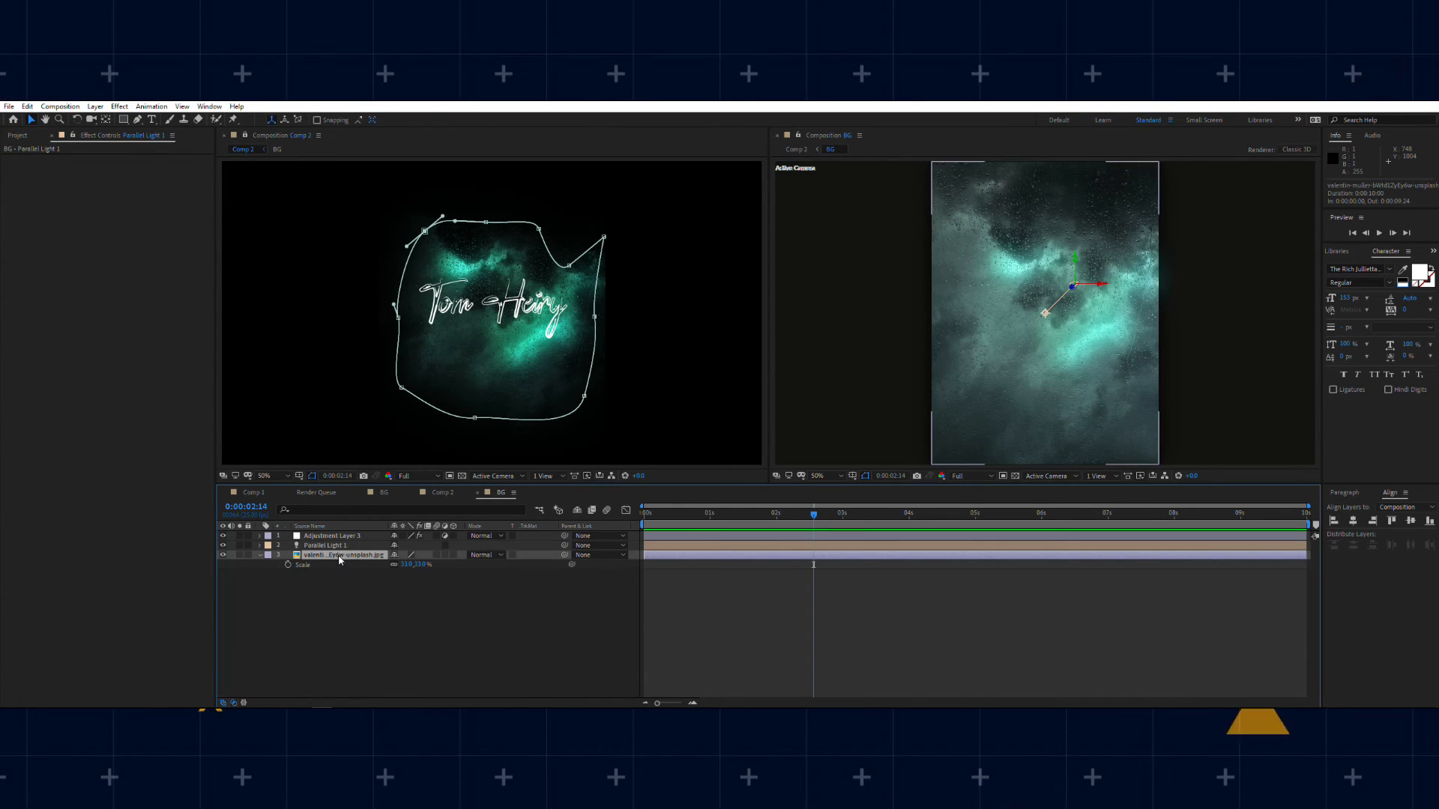
{"action": "left_click", "coordinate": [453, 555]}
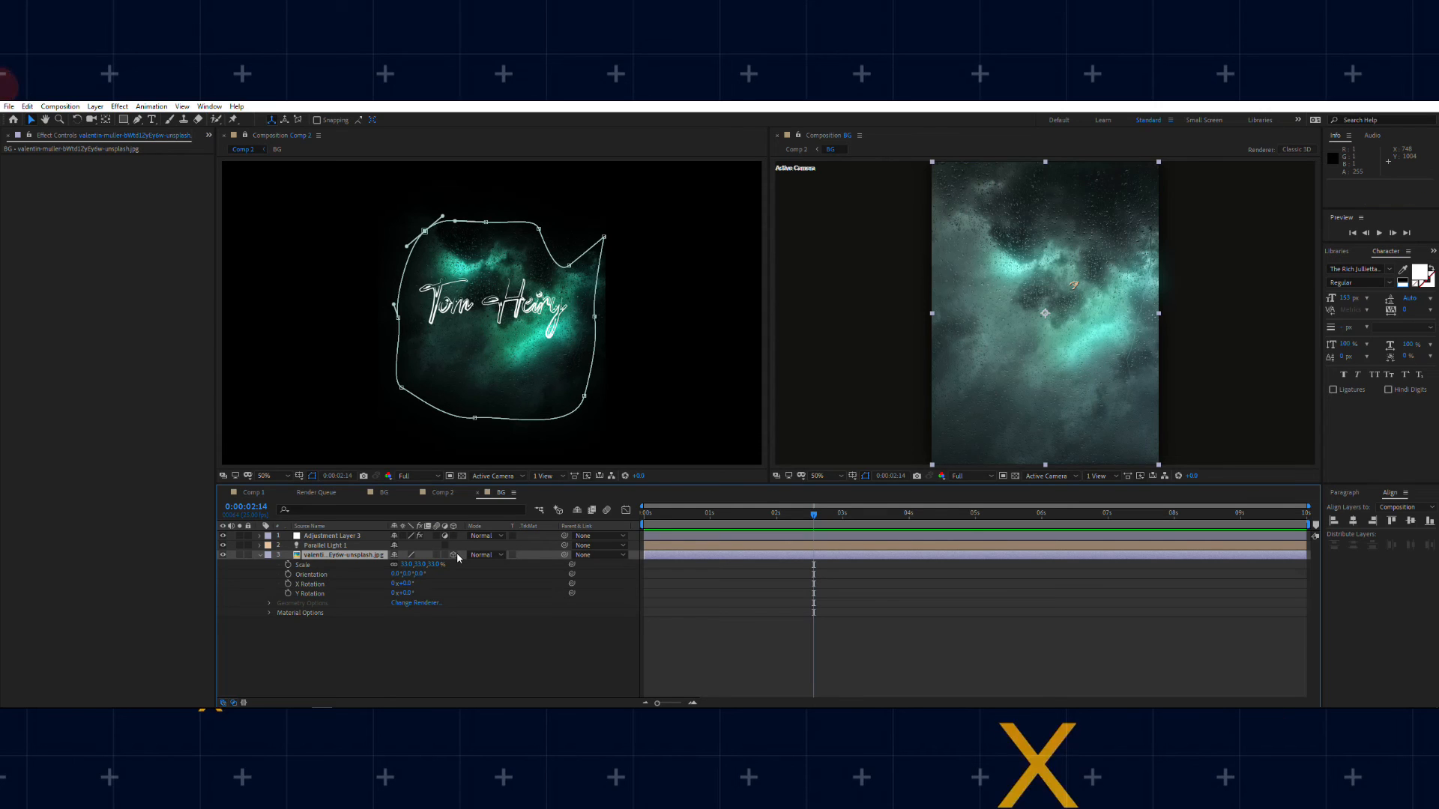
{"action": "left_click", "coordinate": [260, 556]}
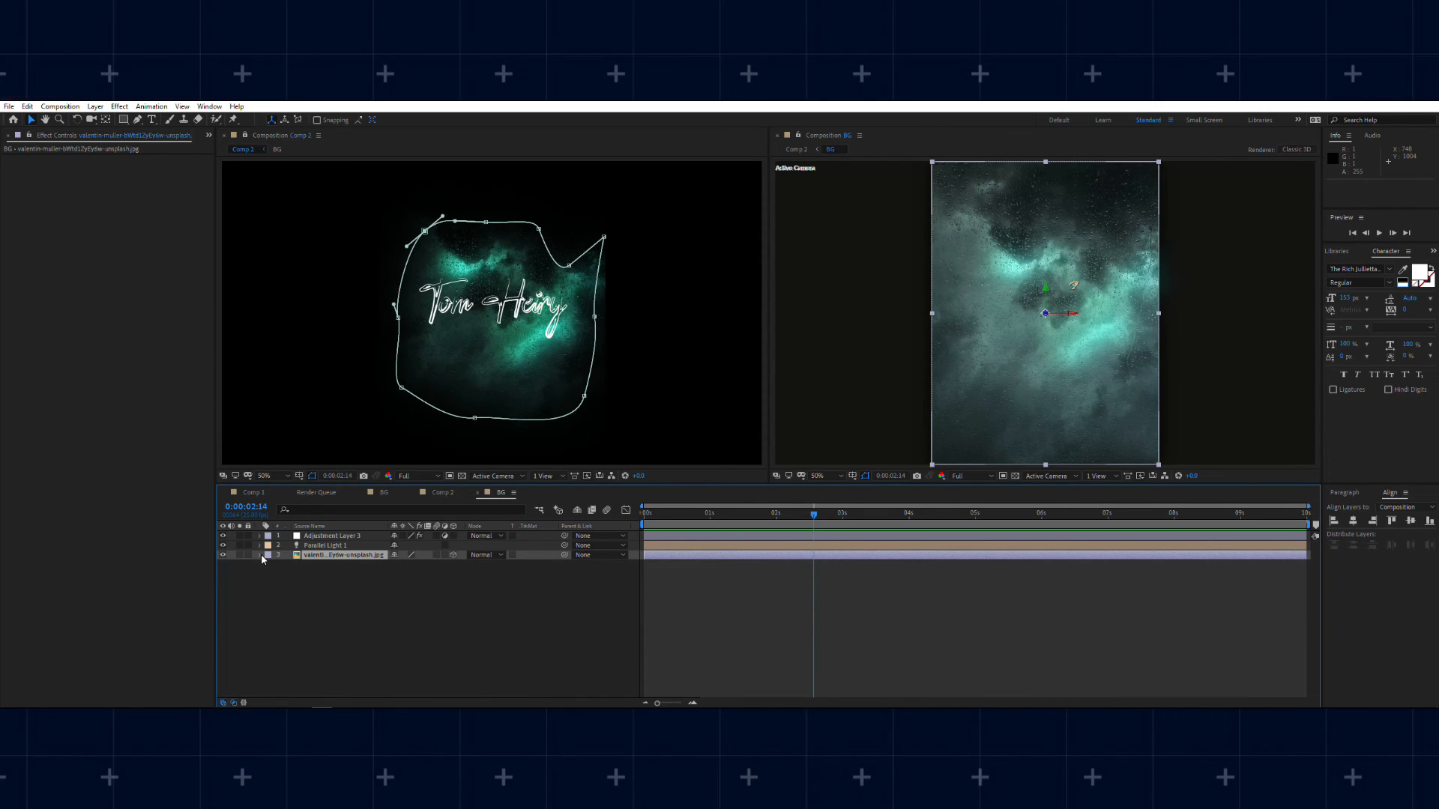
Step: Reveal the Parallel light's Intensity property, test a brighter level and set it back to 100%
{"action": "left_click", "coordinate": [337, 546]}
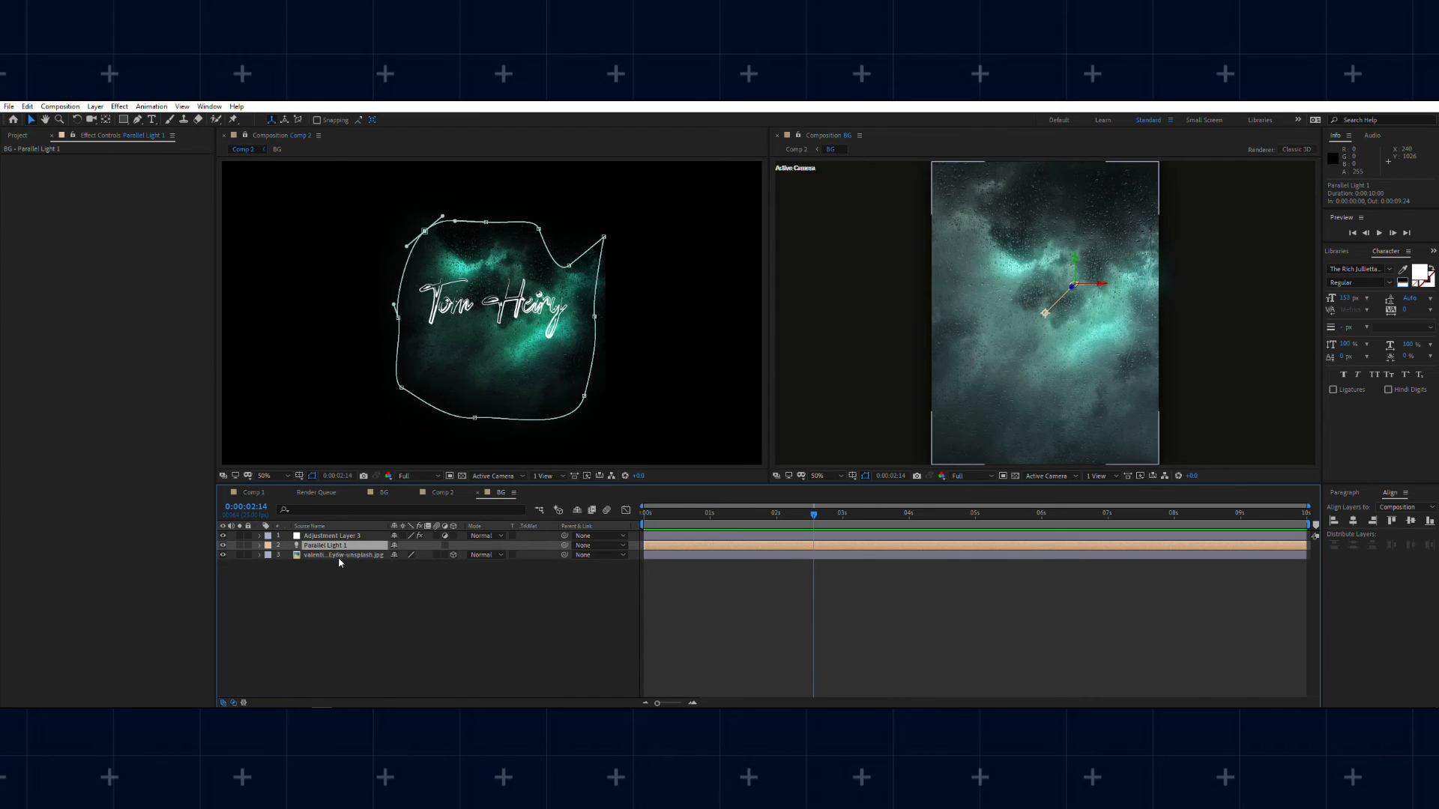
{"action": "double_click", "coordinate": [344, 549]}
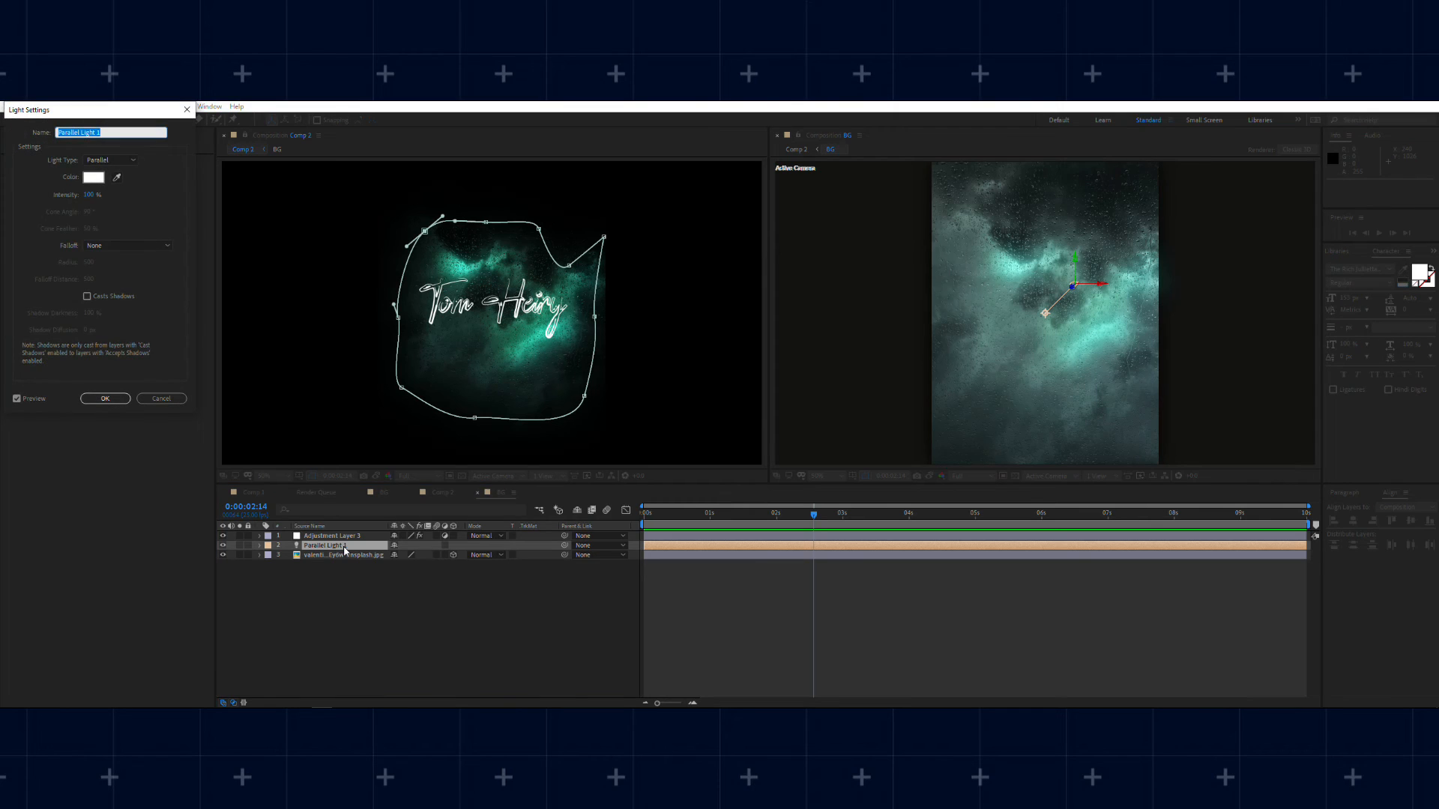
{"action": "left_click", "coordinate": [105, 398]}
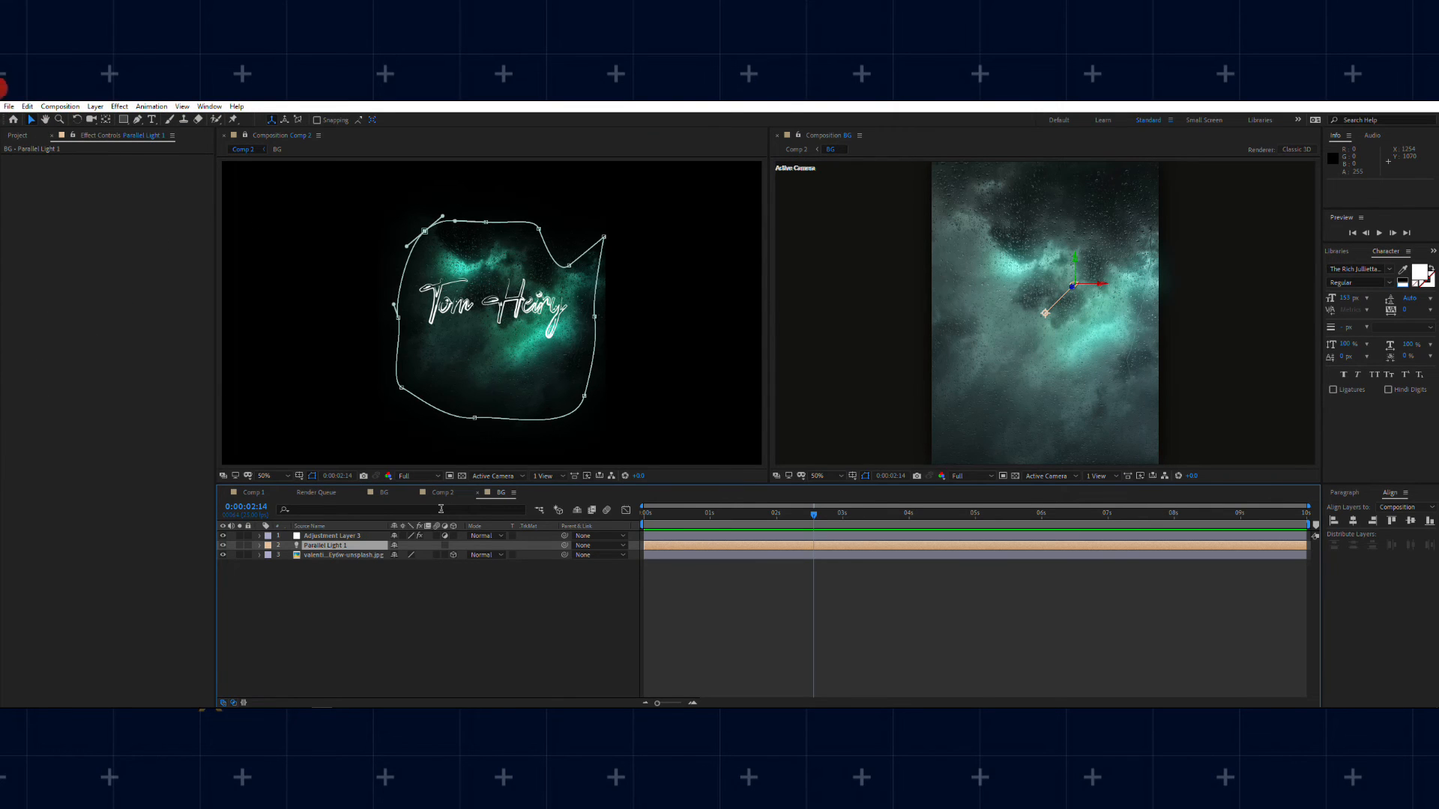
{"action": "key", "text": "t"}
{"action": "mouse_move", "coordinate": [396, 566]}
{"action": "left_mouse_down"}
{"action": "mouse_move", "coordinate": [450, 574]}
{"action": "mouse_move", "coordinate": [399, 566]}
{"action": "left_mouse_up"}
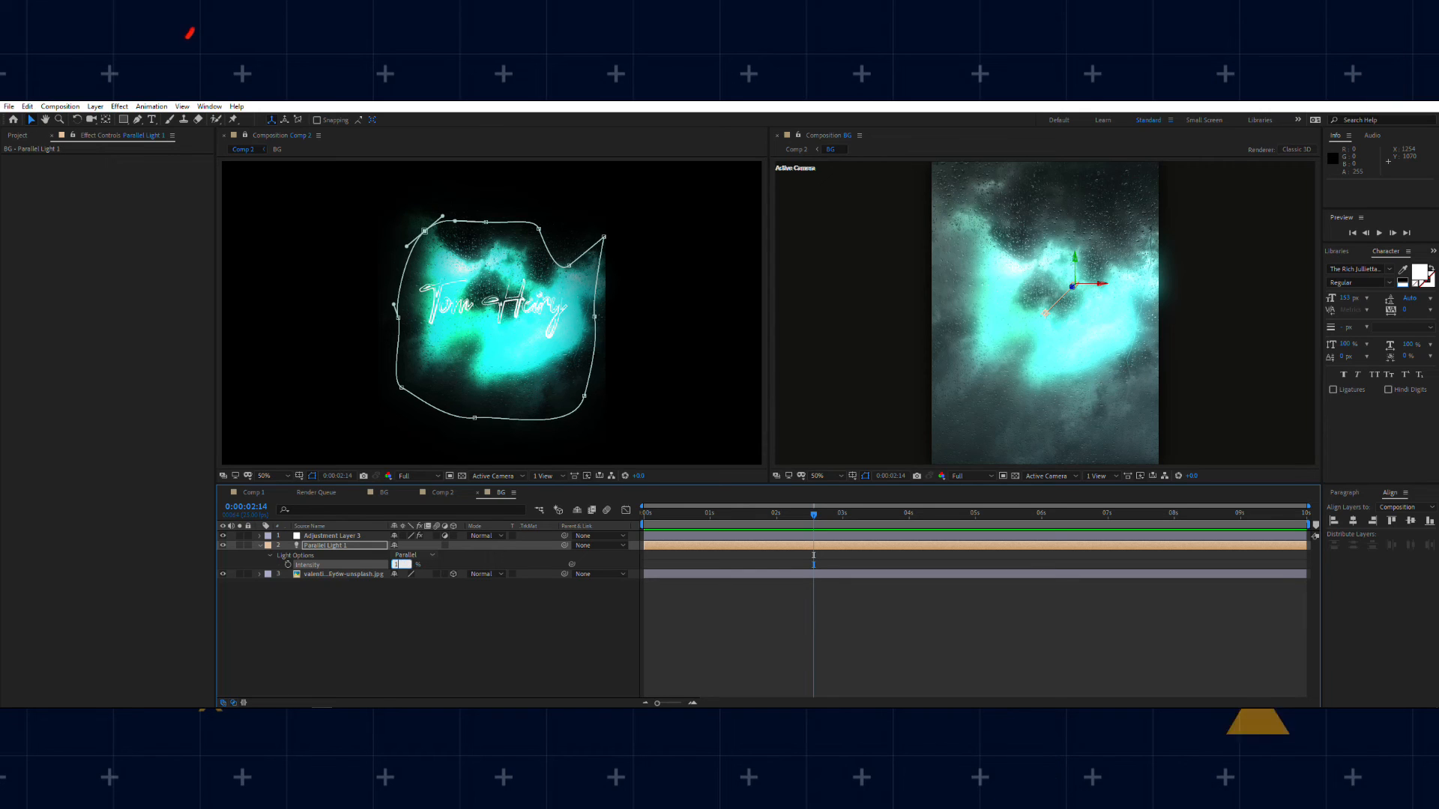
{"action": "key", "text": "Return"}
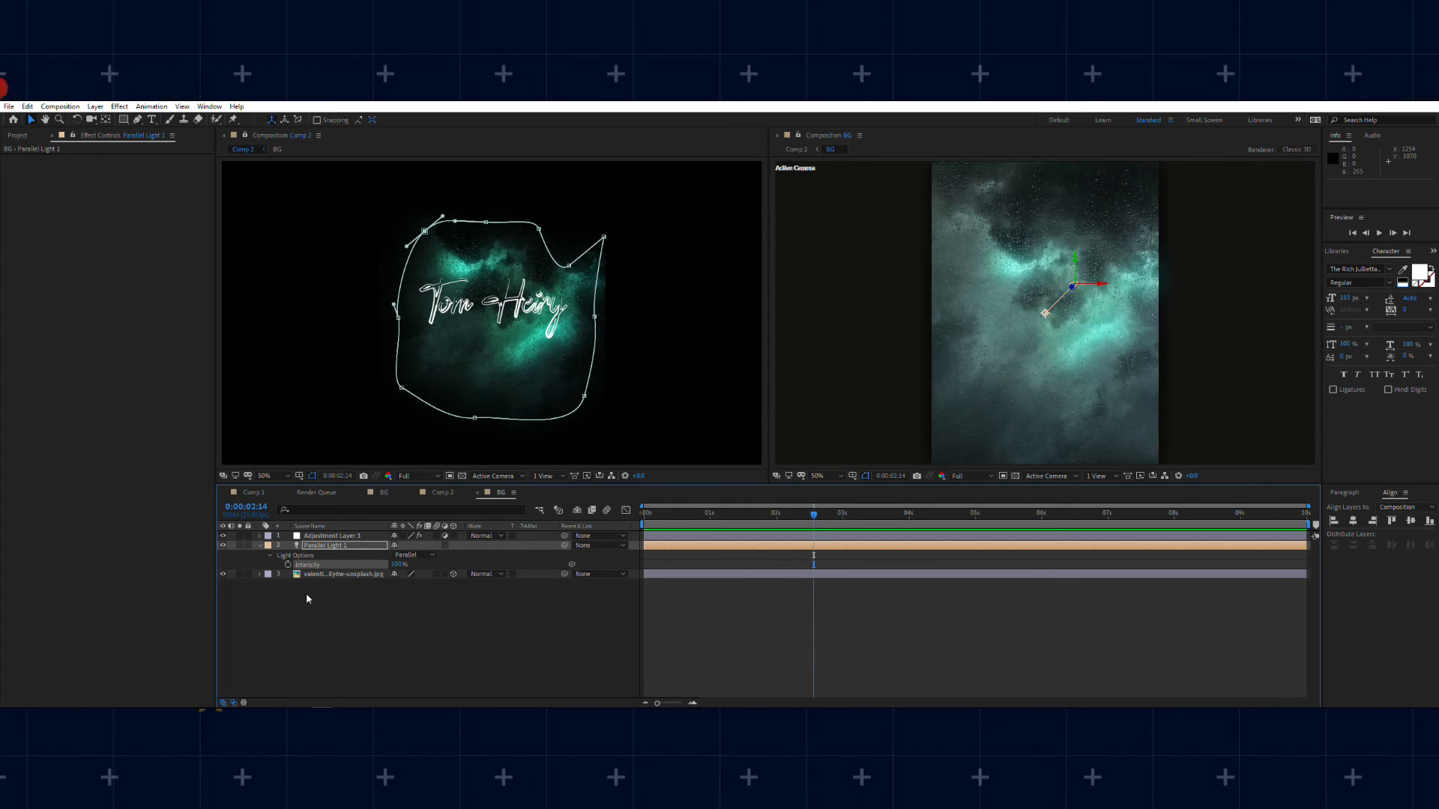
Step: Add the expression wiggle(10,20) to the Parallel light's Intensity and preview the flicker in the BG composition
{"action": "left_click", "coordinate": [269, 555]}
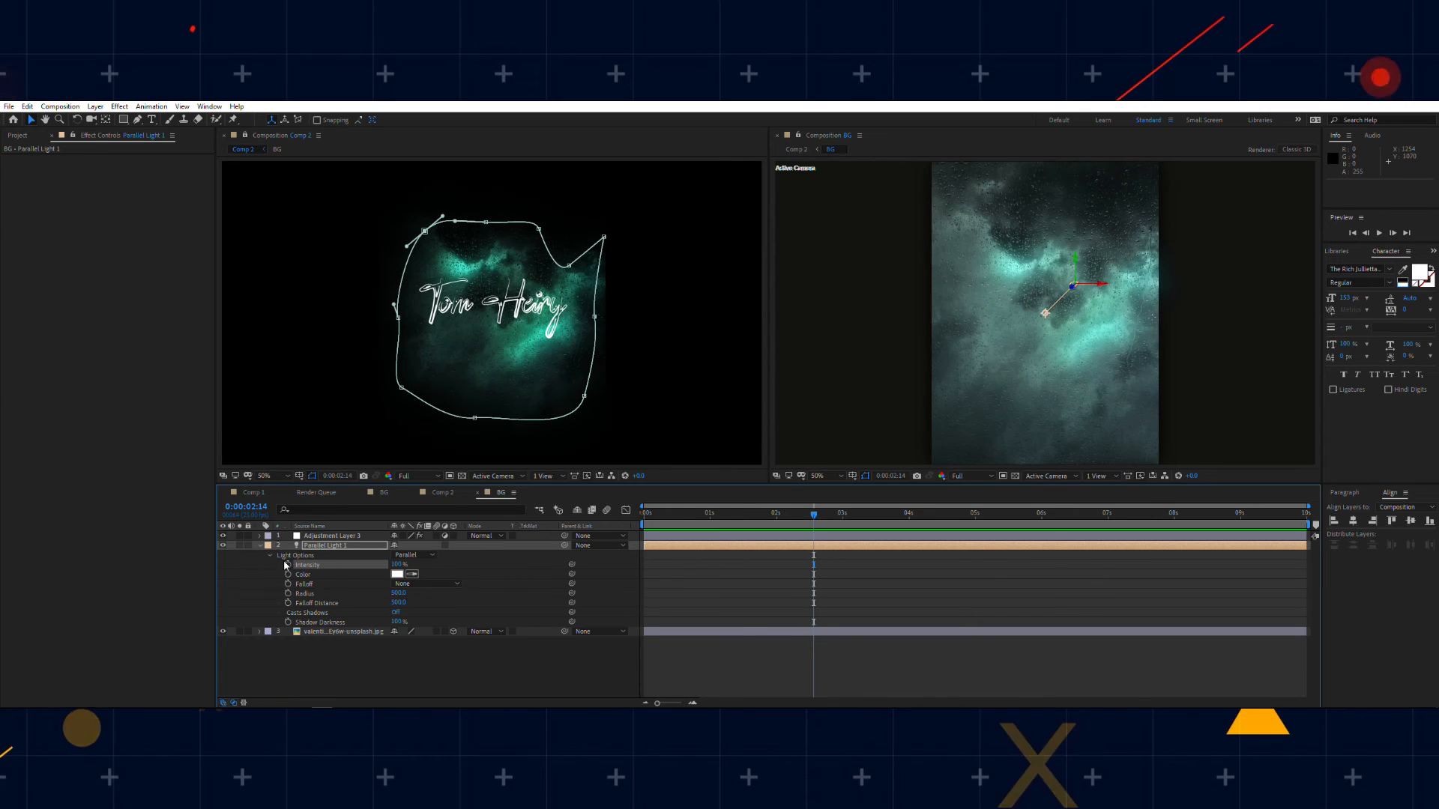
{"action": "left_click", "coordinate": [288, 564], "text": "alt"}
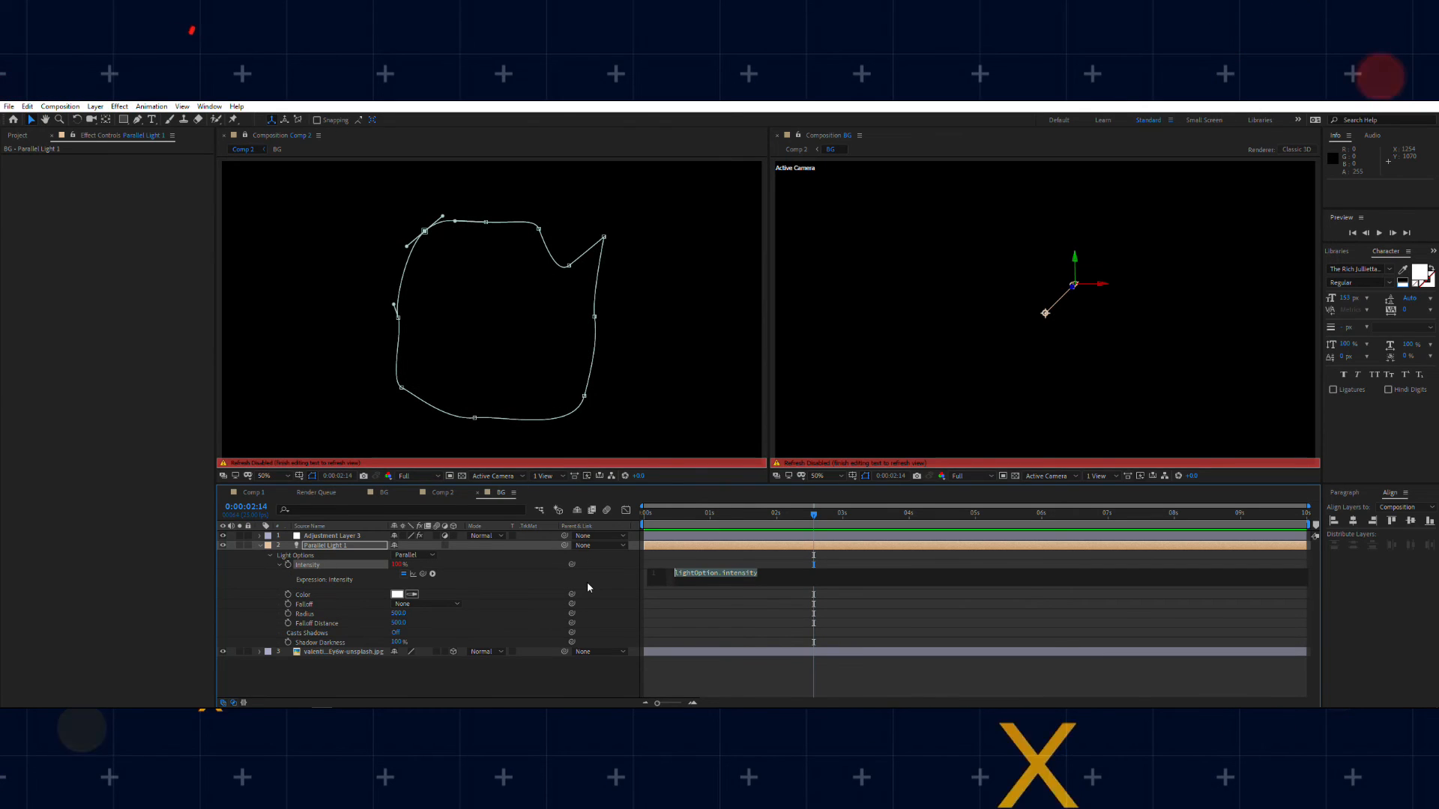
{"action": "type", "text": "wiggle"}
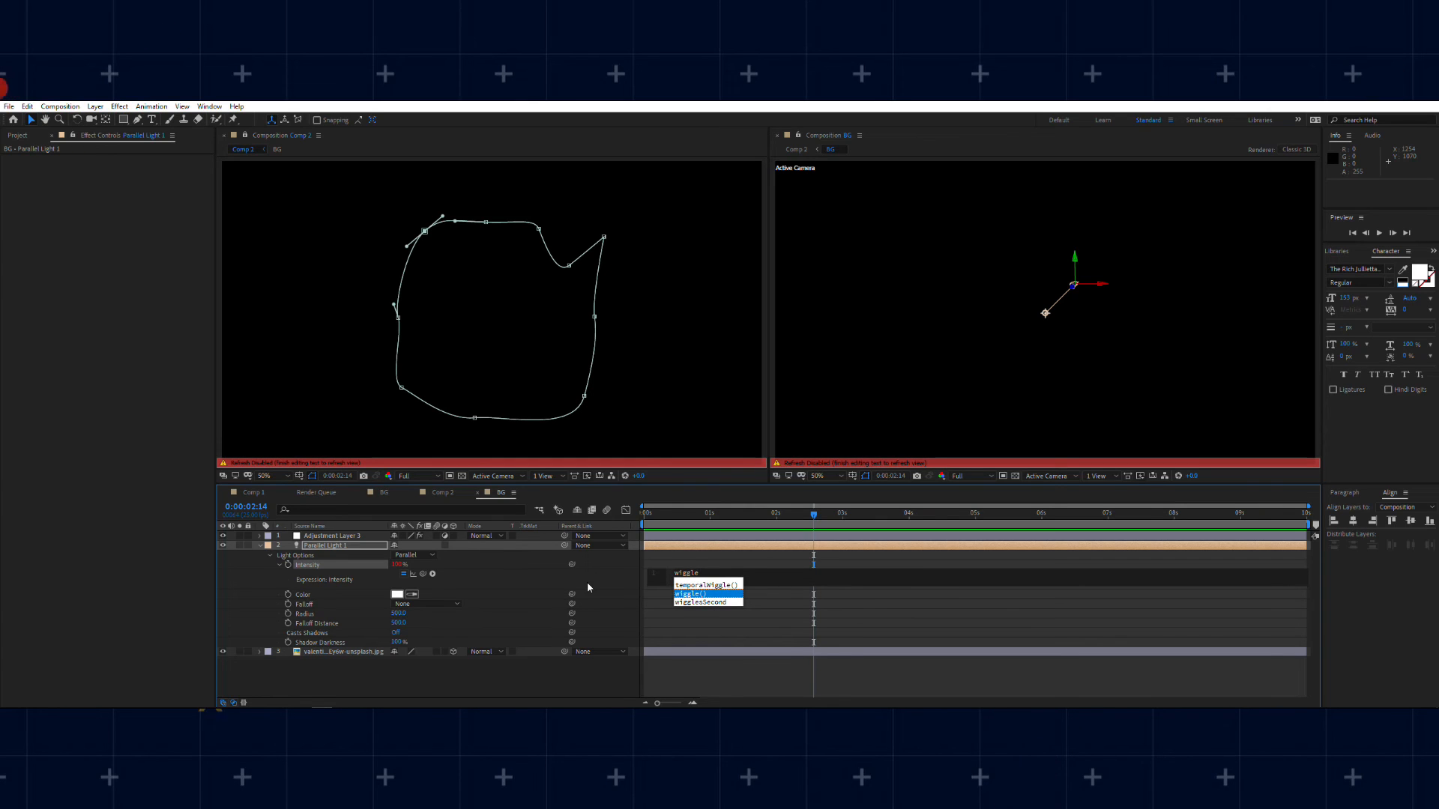
{"action": "key", "text": "Return"}
{"action": "type", "text": "10"}
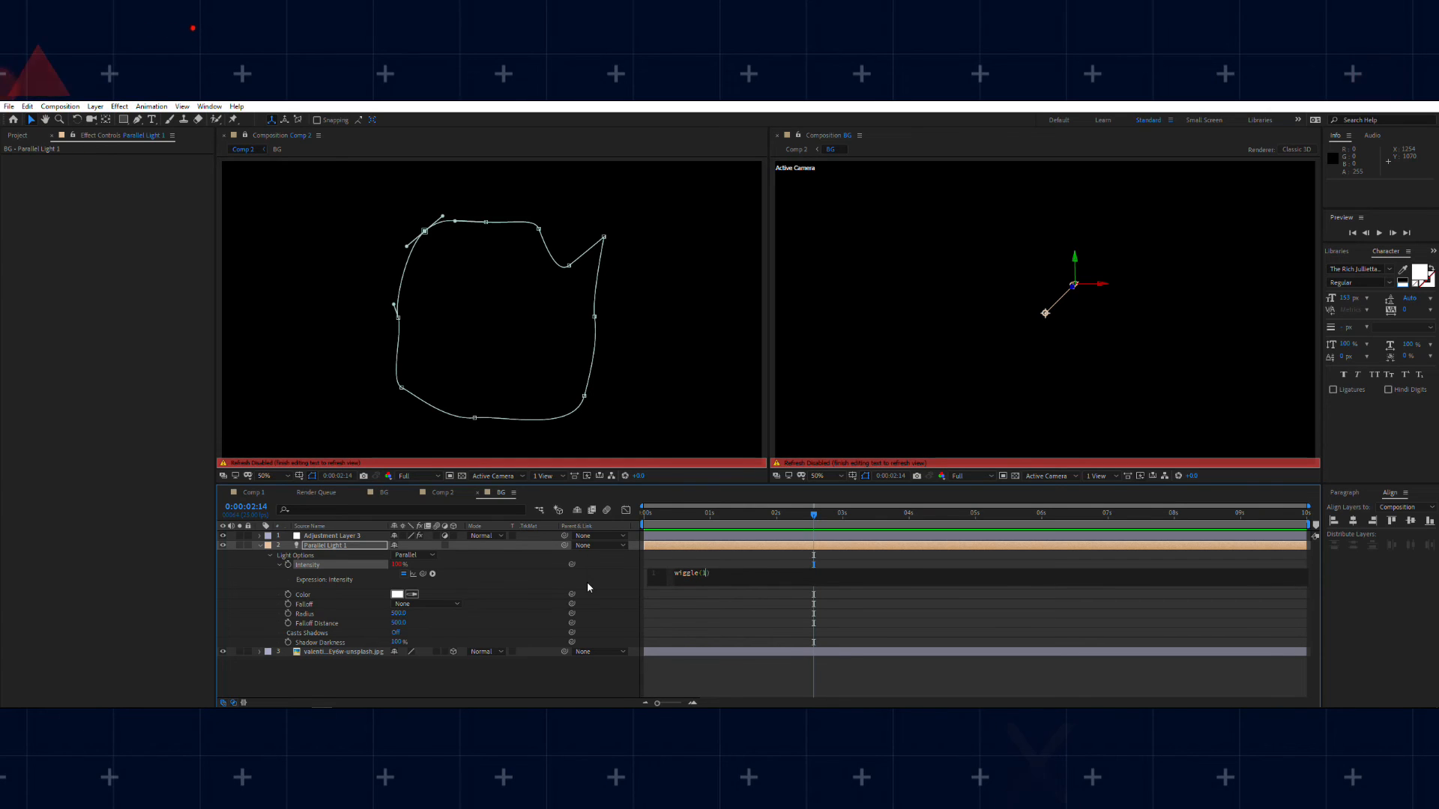
{"action": "type", "text": ","}
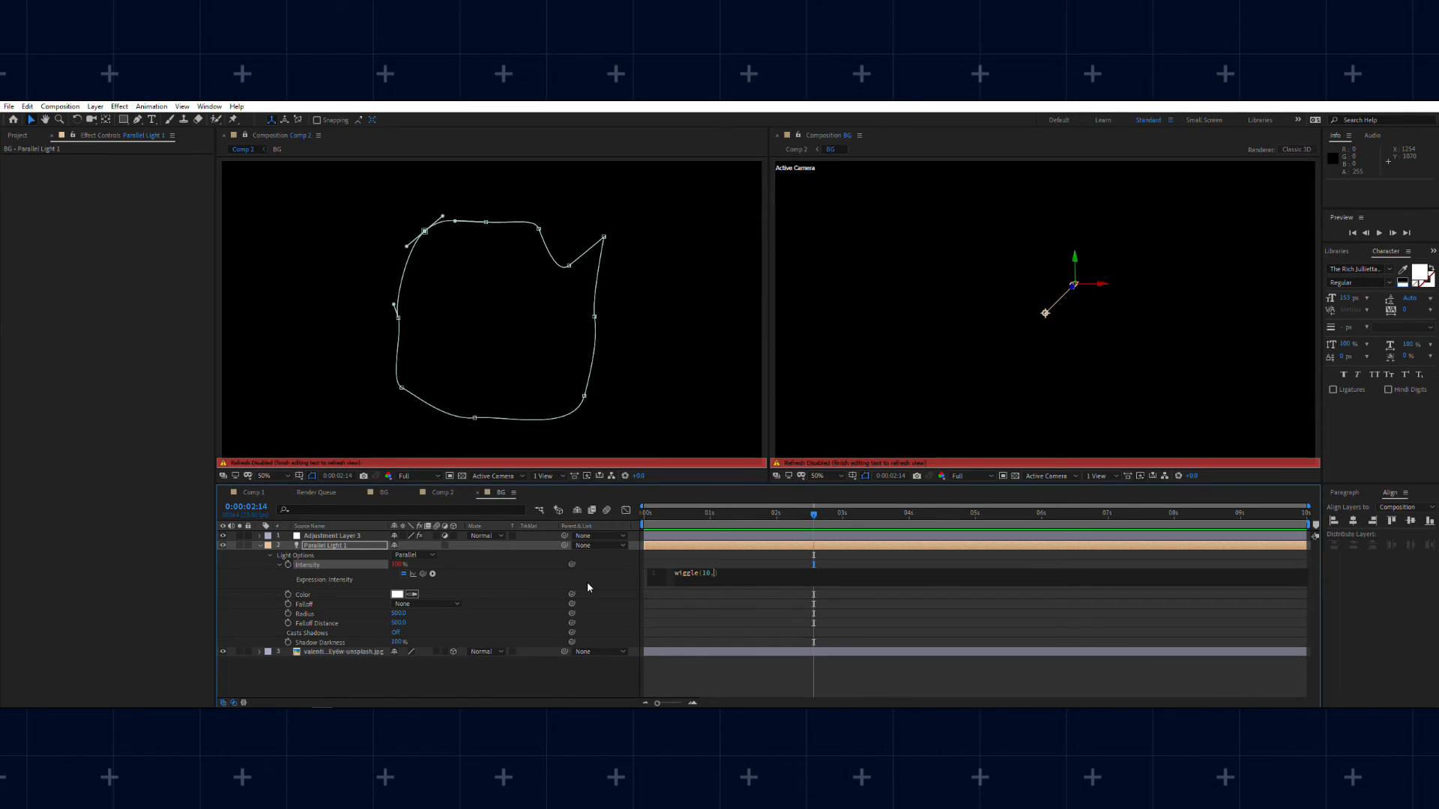
{"action": "type", "text": "20"}
{"action": "key", "text": "KP_Enter"}
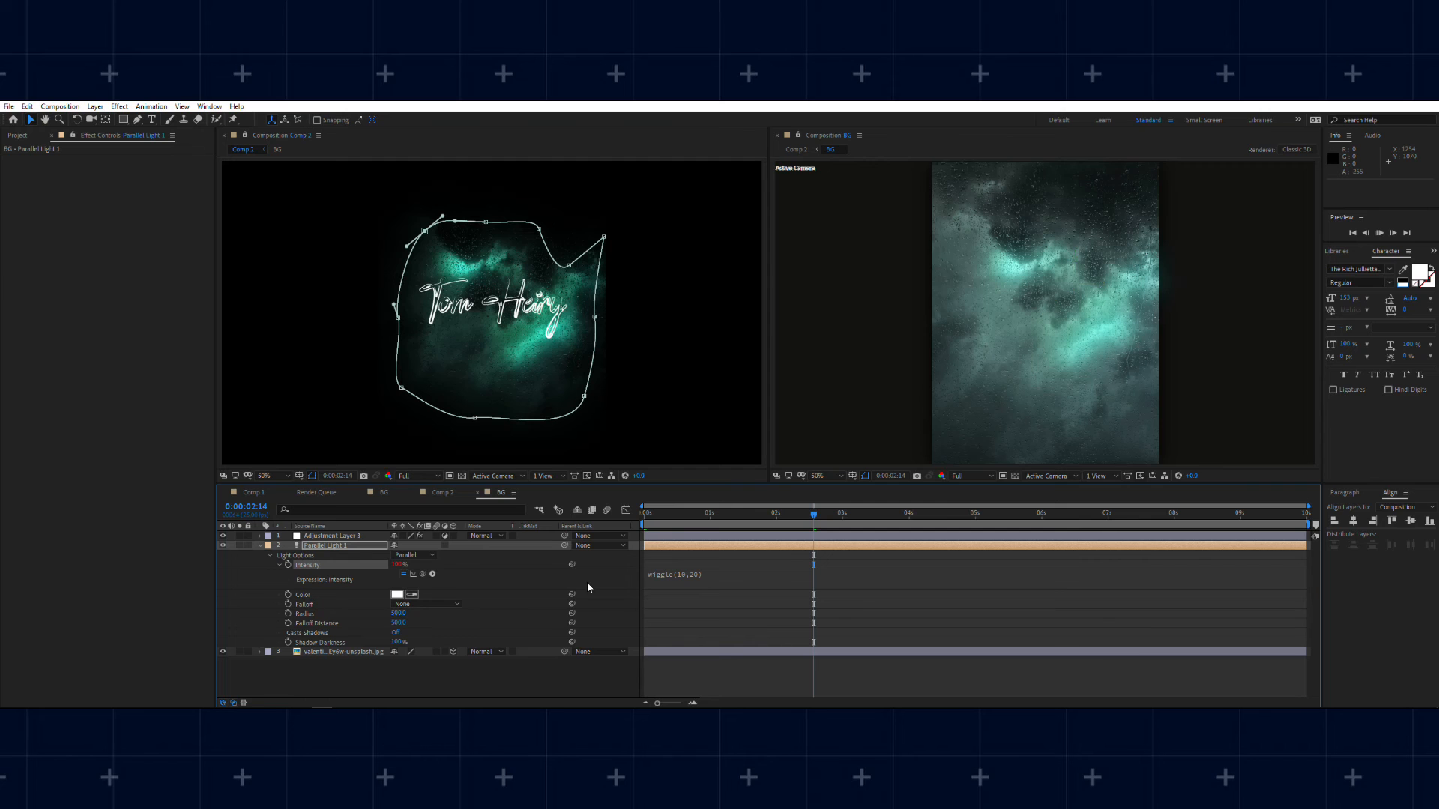
{"action": "key", "text": "space"}
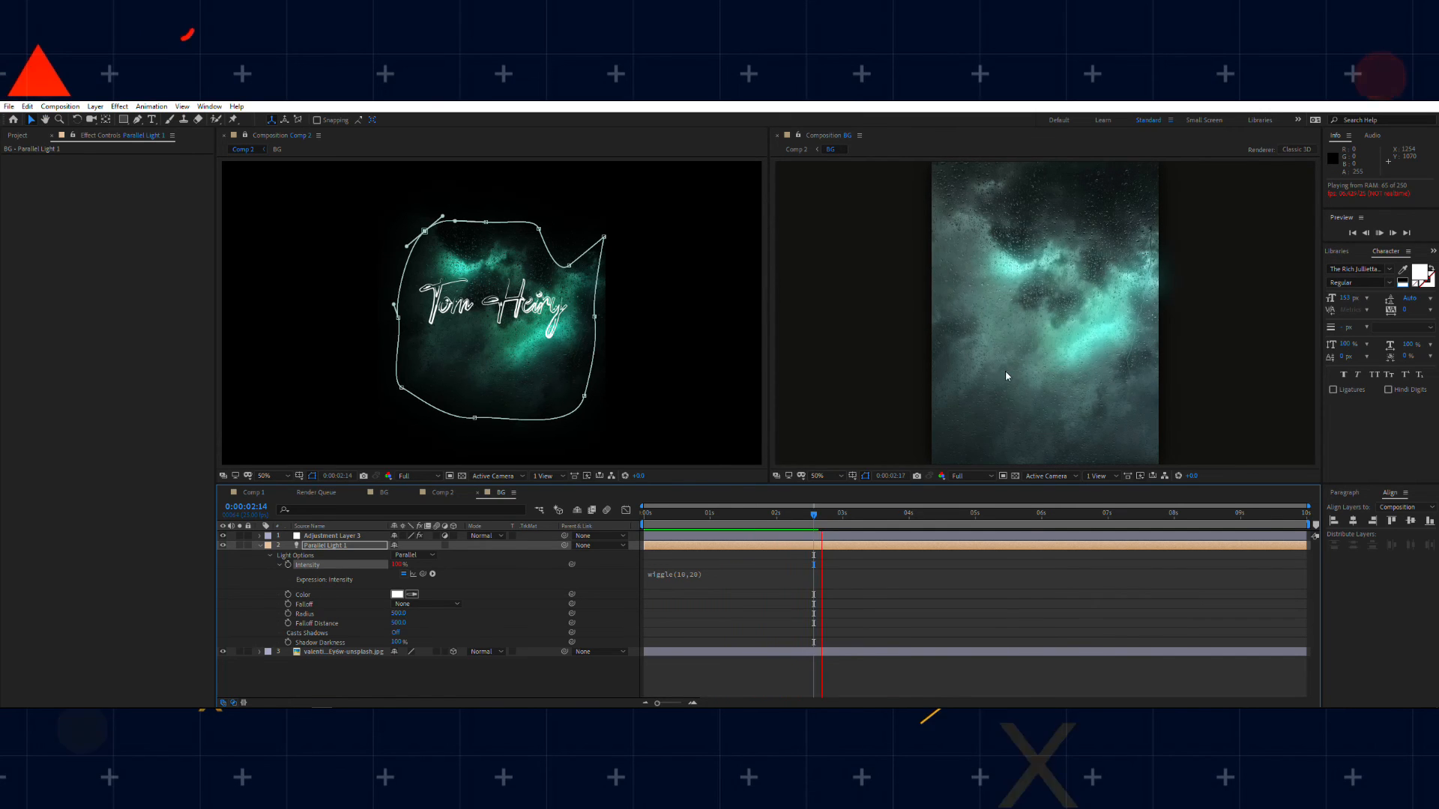
Step: Return to Comp 2, hide the mask and shape paths in the second viewer and save the project
{"action": "left_click", "coordinate": [442, 493]}
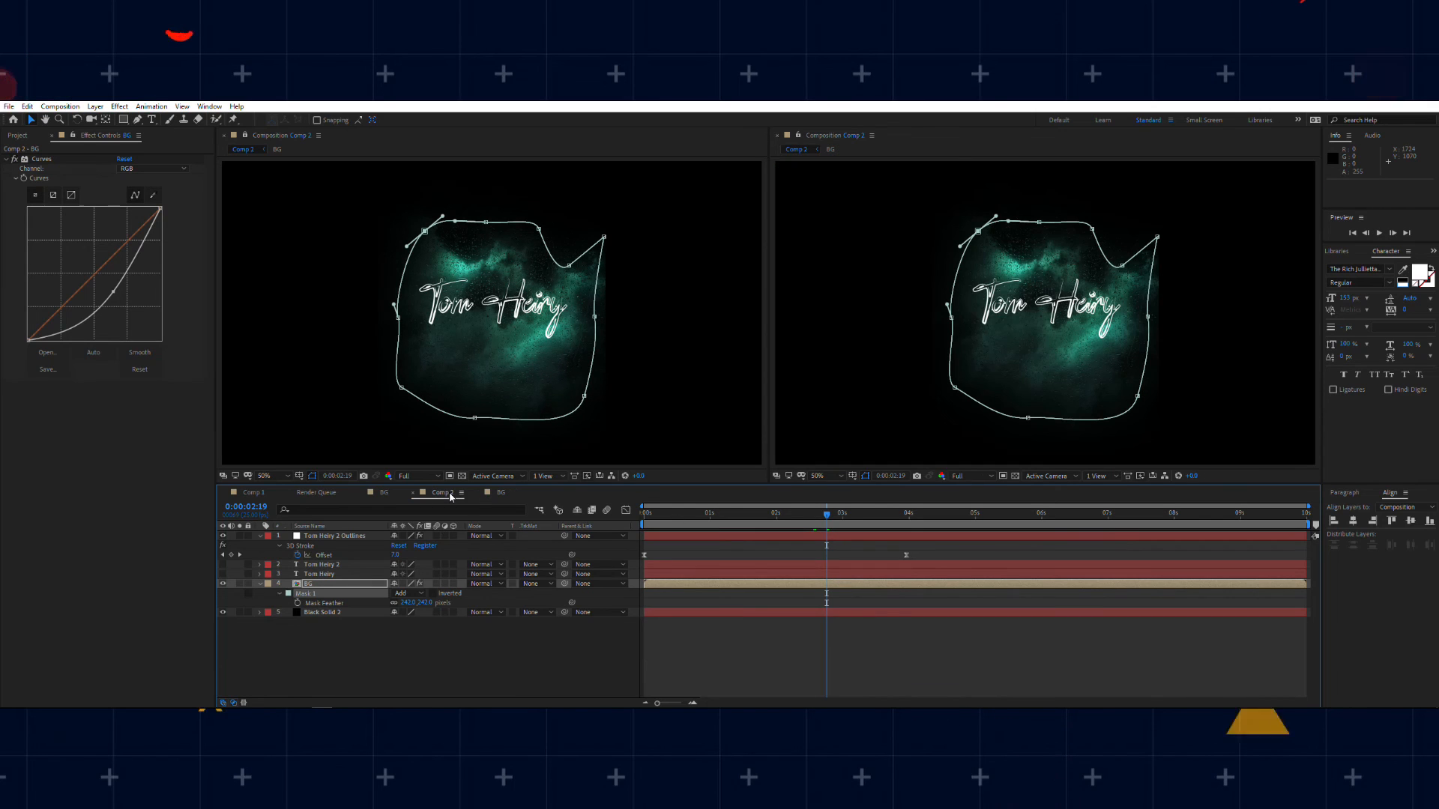
{"action": "left_click", "coordinate": [873, 476]}
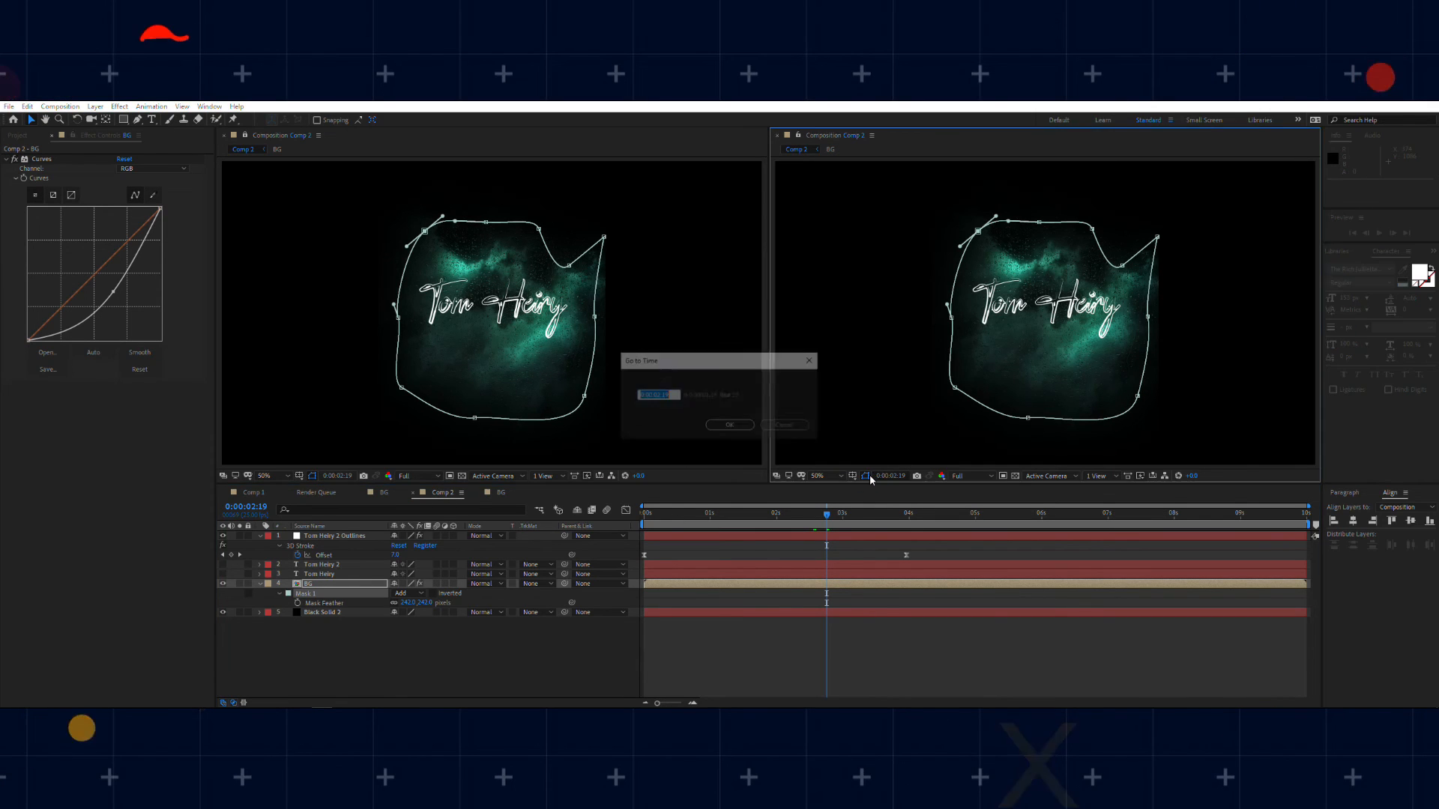
{"action": "left_click", "coordinate": [783, 424]}
{"action": "left_click", "coordinate": [865, 476]}
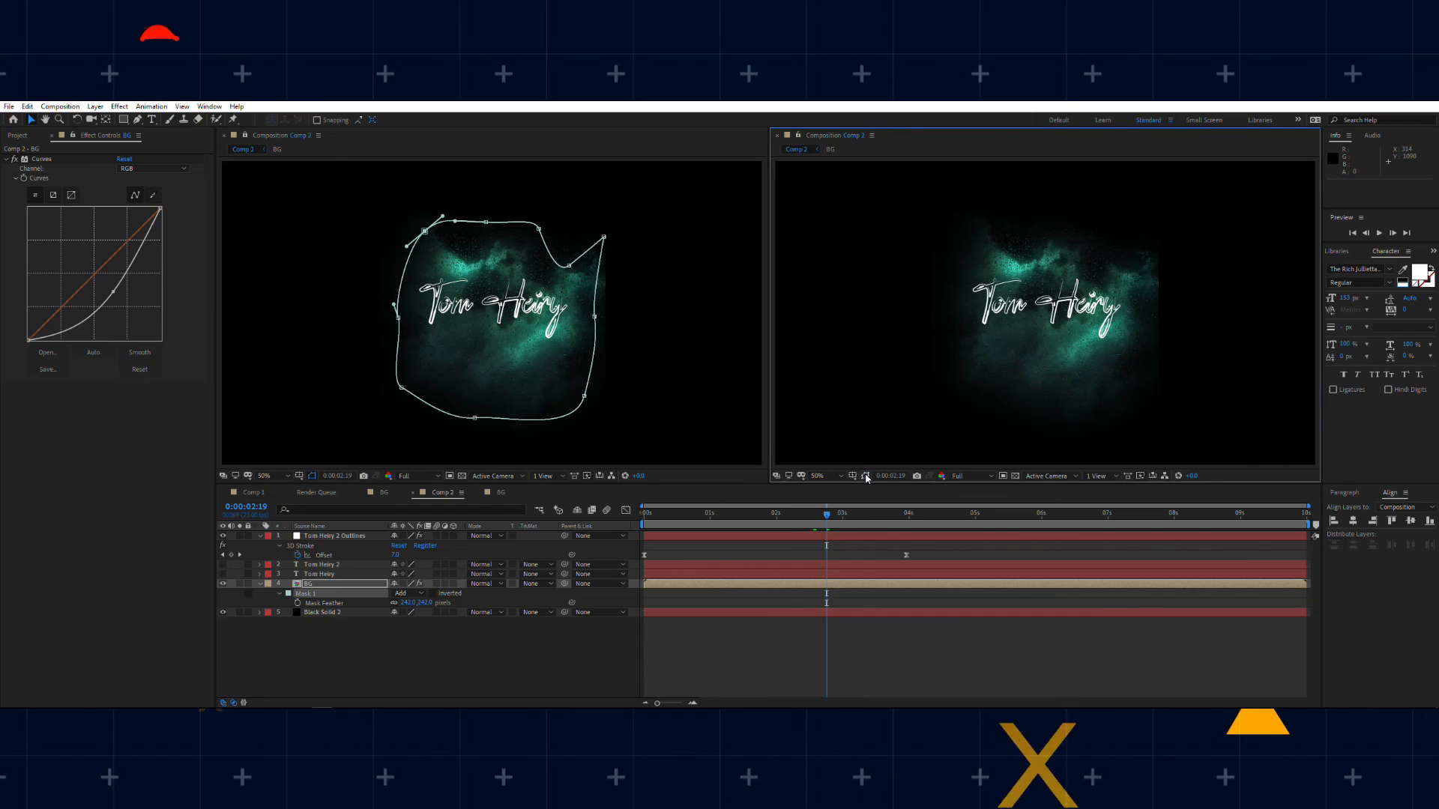
{"action": "key", "text": "ctrl+s"}
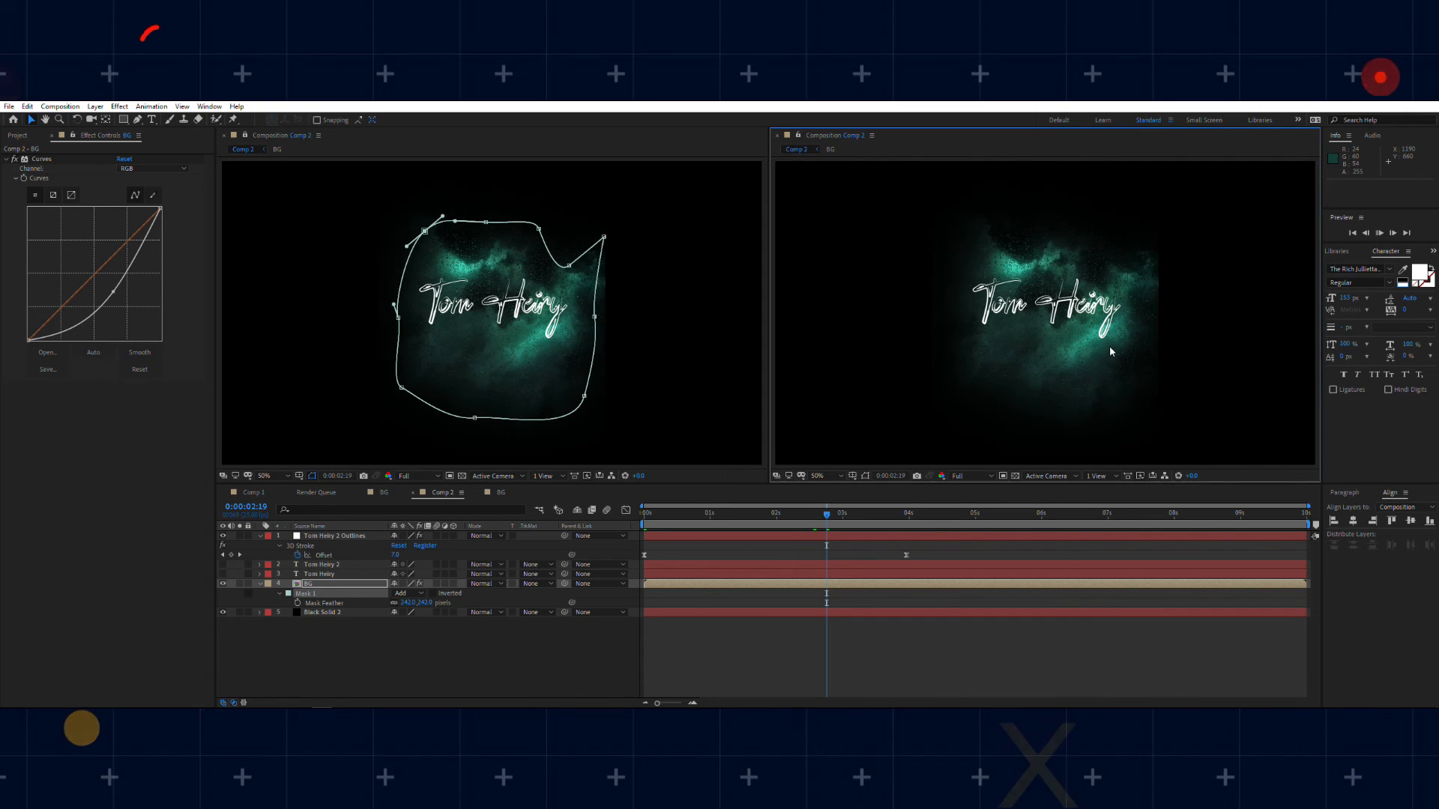
Step: Preview the flicker in Comp 2 and change the Parallel light's intensity expression in BG to wiggle(10,5)
{"action": "key", "text": "space"}
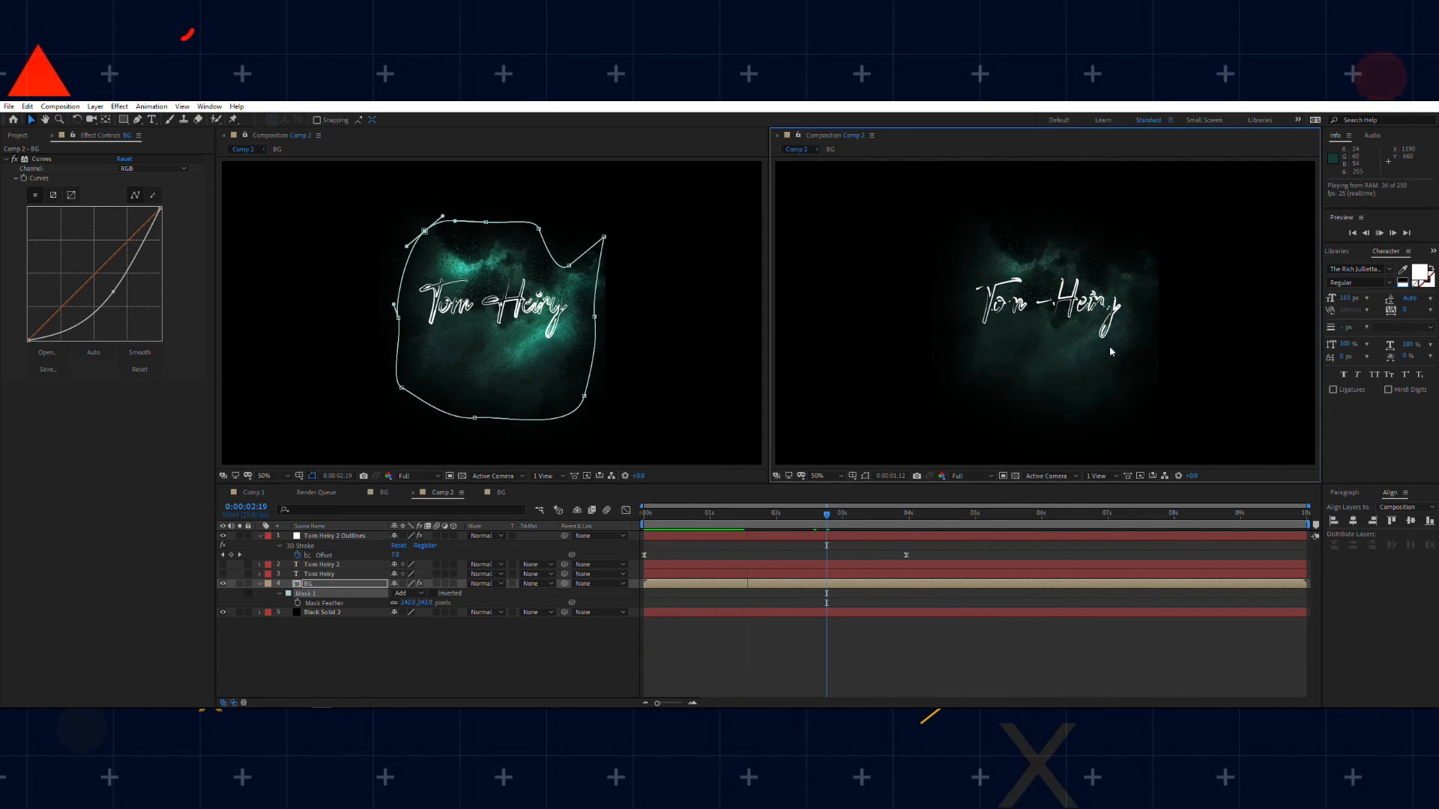
{"action": "key", "text": "space"}
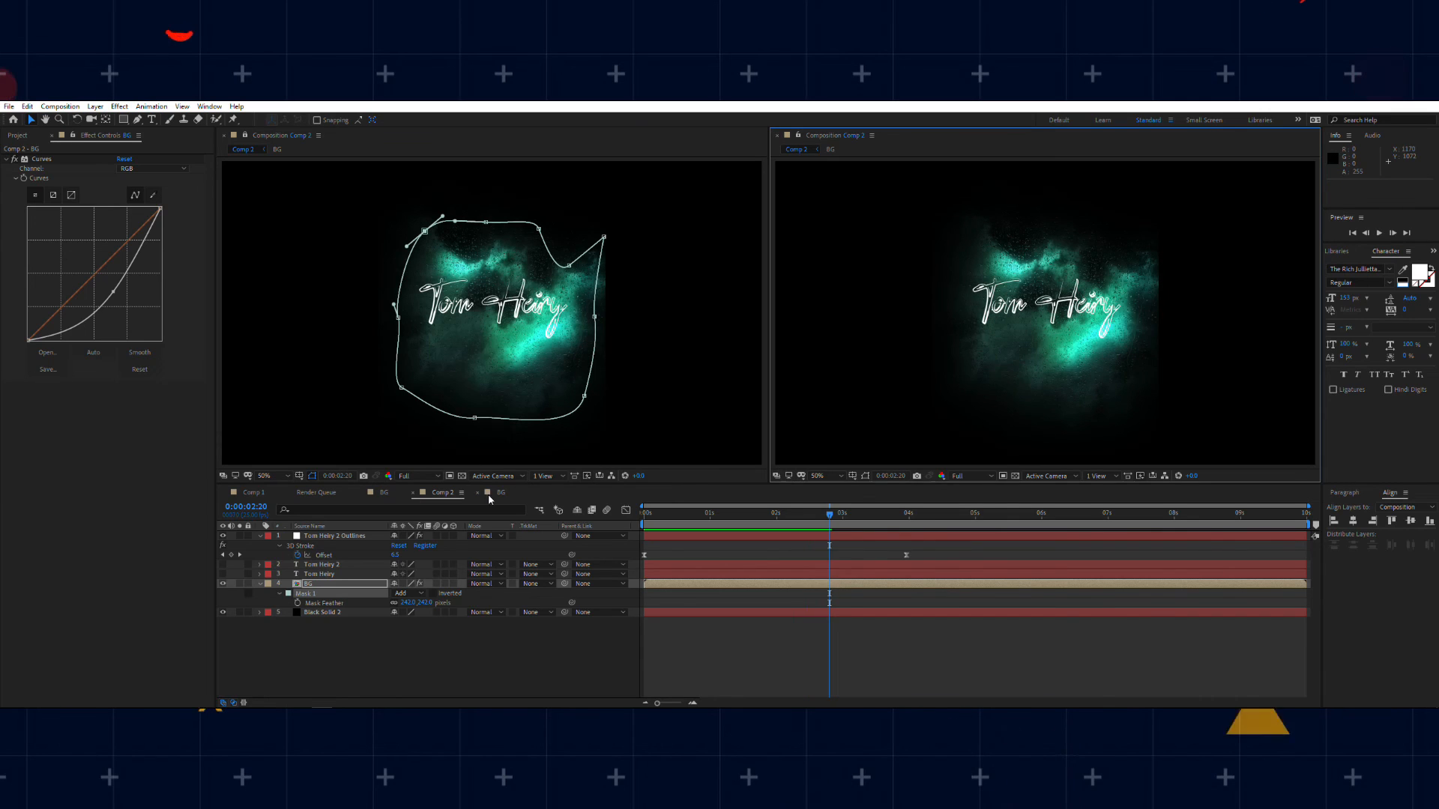
{"action": "left_click", "coordinate": [487, 493]}
{"action": "left_click", "coordinate": [686, 571]}
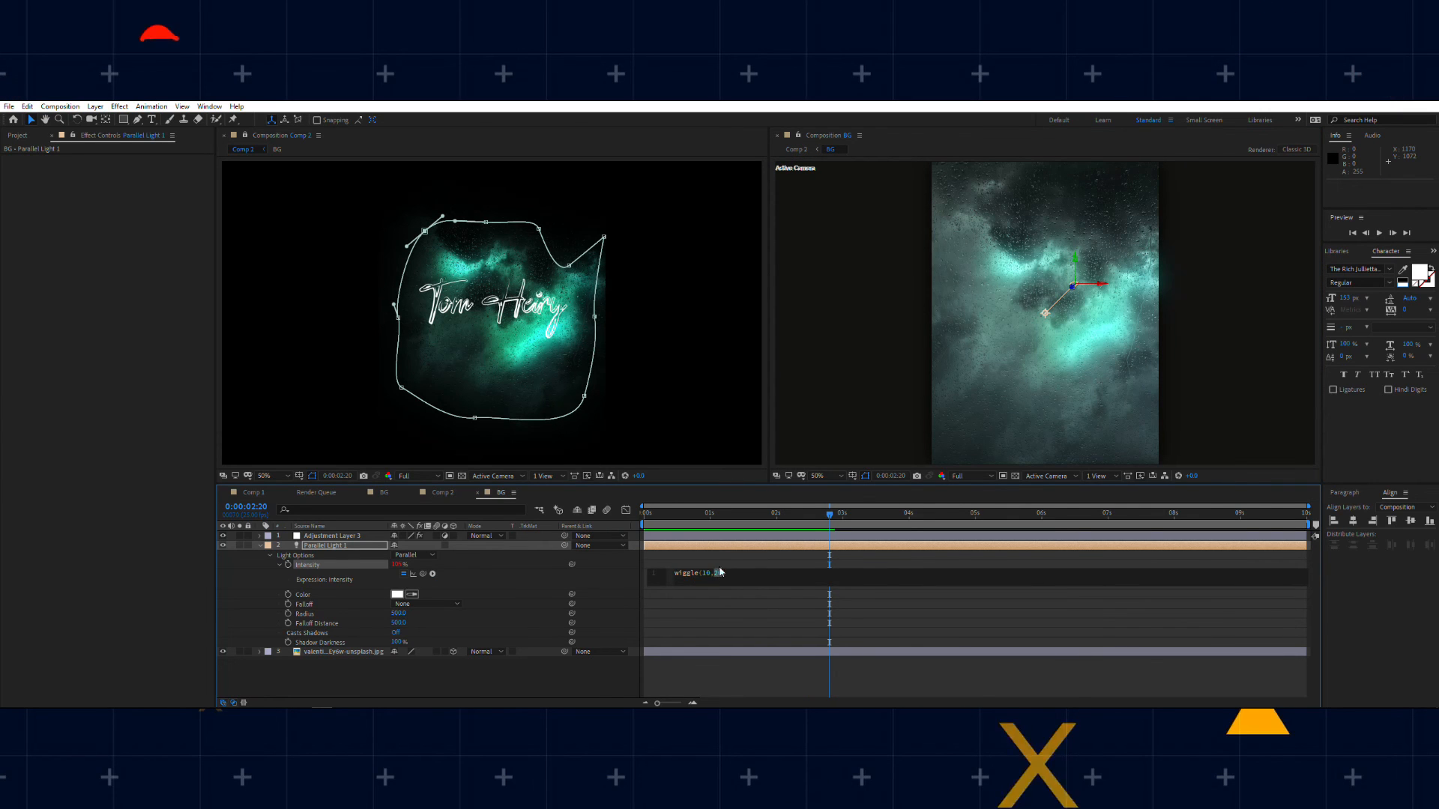
{"action": "type", "text": "5"}
{"action": "left_click", "coordinate": [718, 555]}
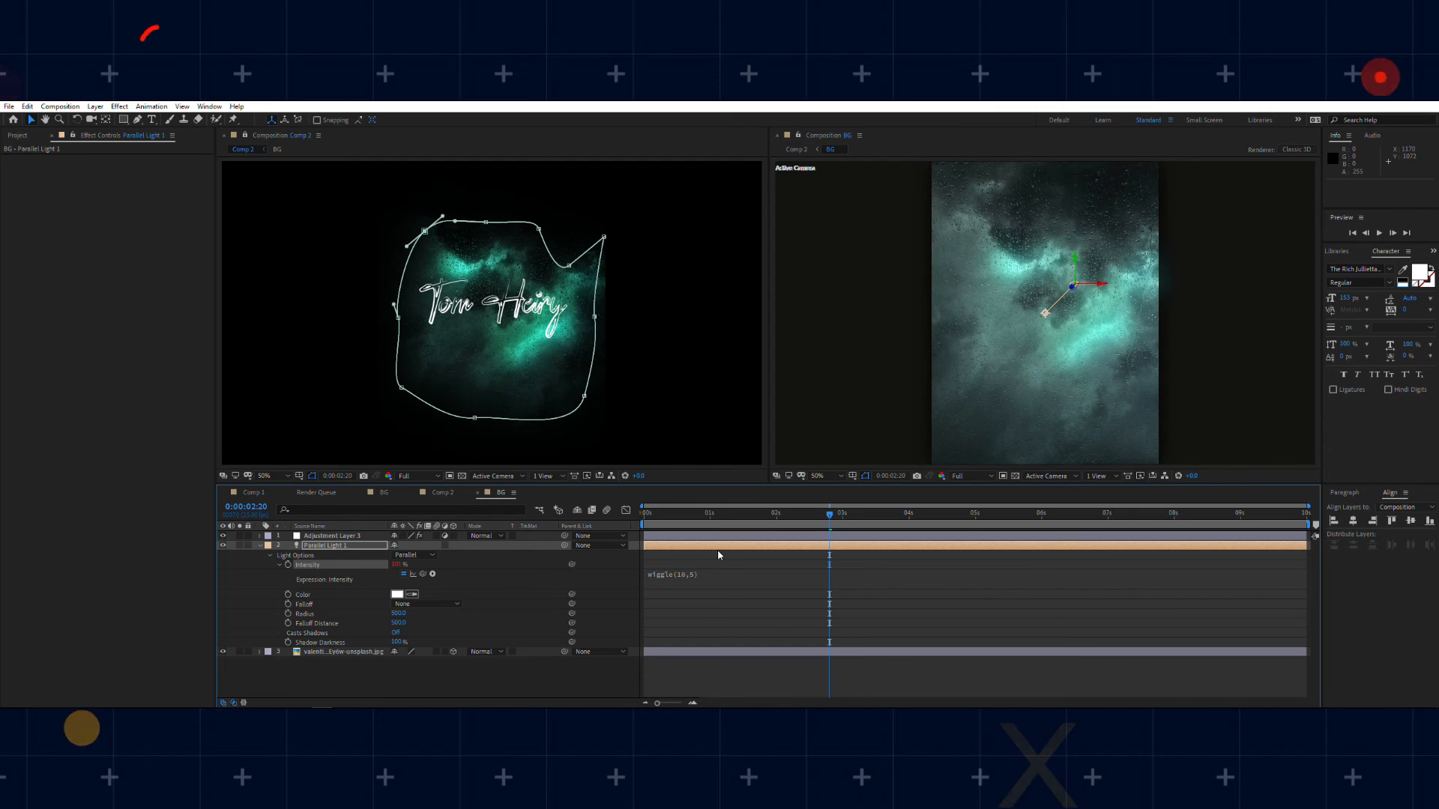
Step: Preview the reduced light flicker behind the signature in Comp 2
{"action": "left_click", "coordinate": [442, 493]}
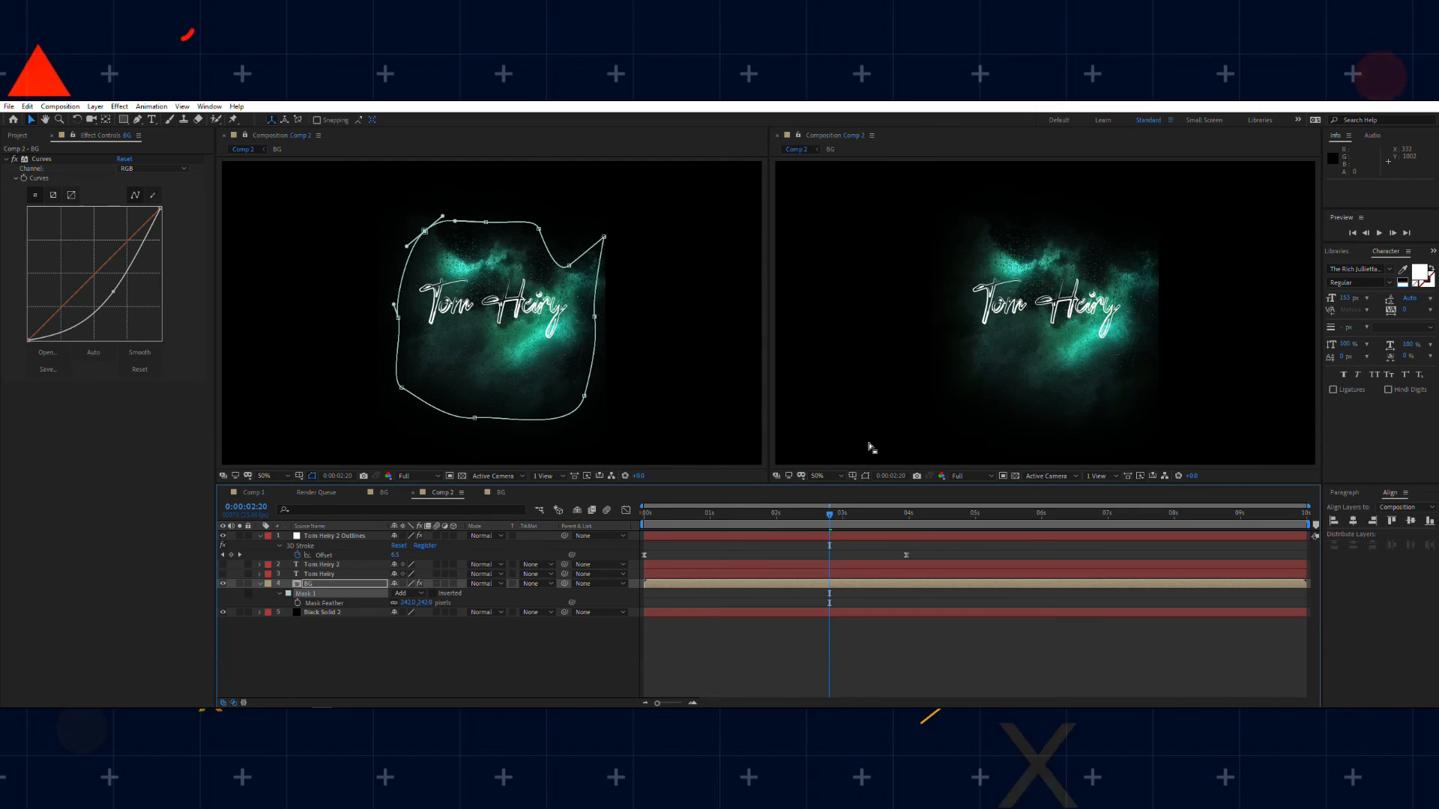
{"action": "key", "text": "space"}
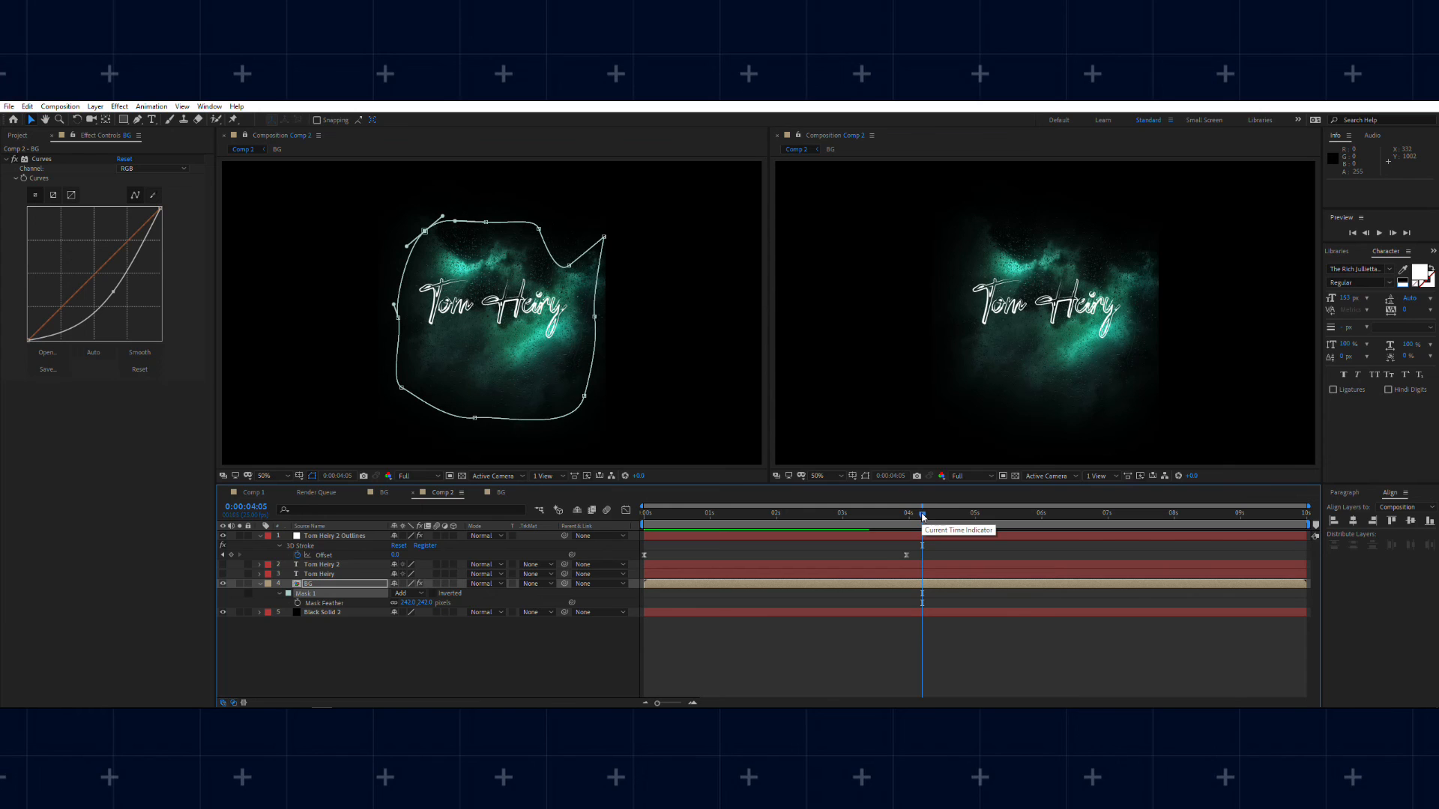
{"action": "key", "text": "space"}
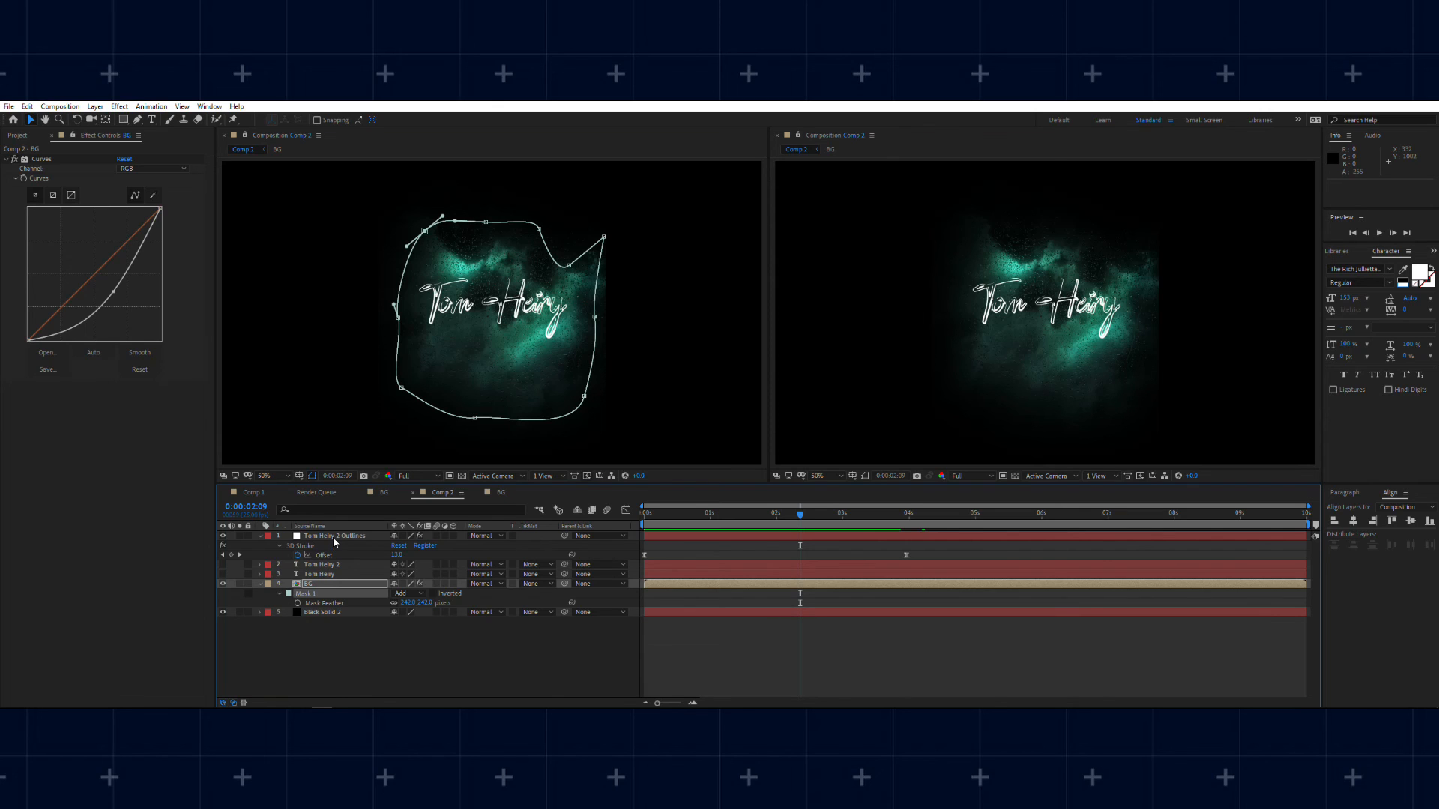
Step: Apply a Tint effect to the name outlines layer, with path outlines hidden in the first Comp 2 viewer
{"action": "left_click", "coordinate": [333, 536]}
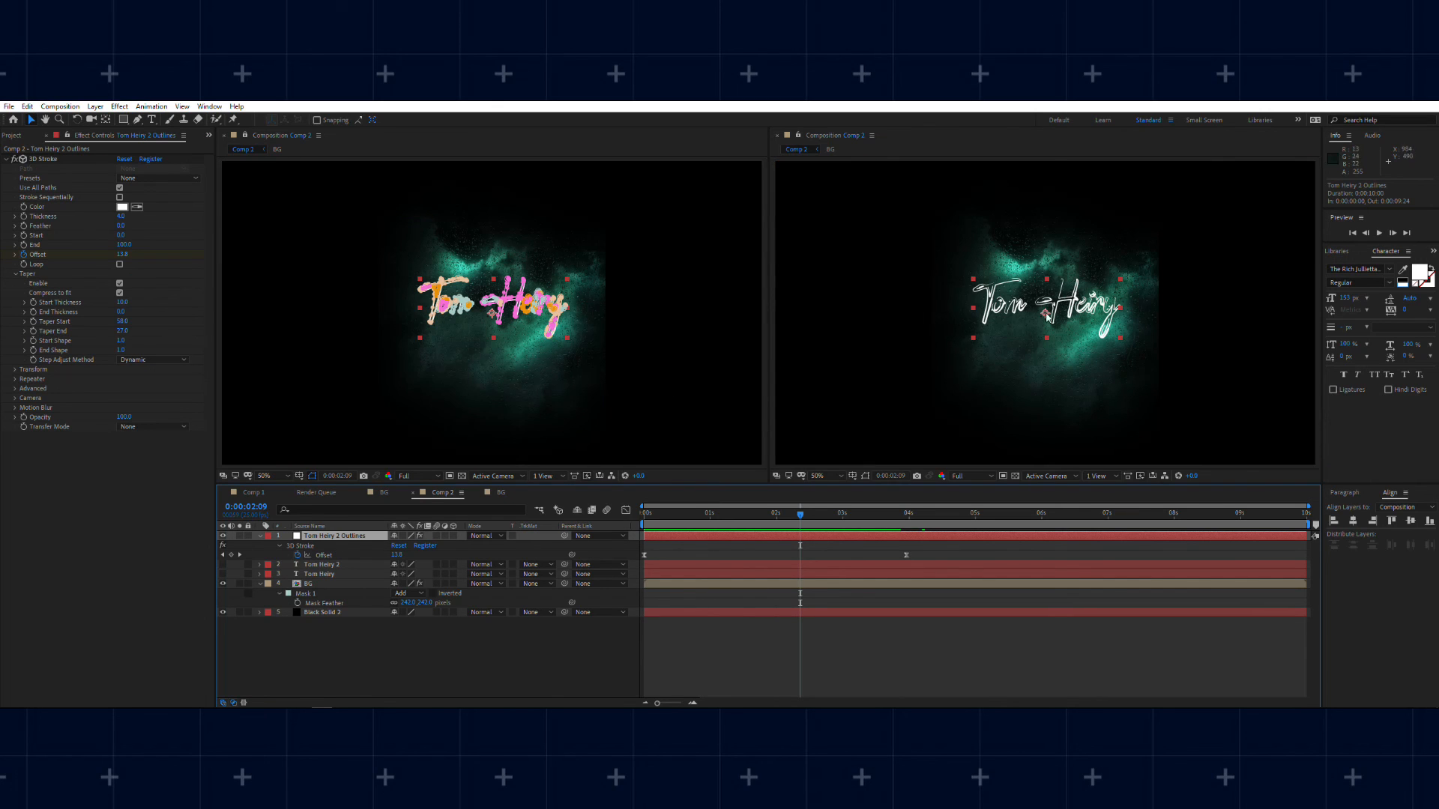
{"action": "left_click", "coordinate": [311, 475]}
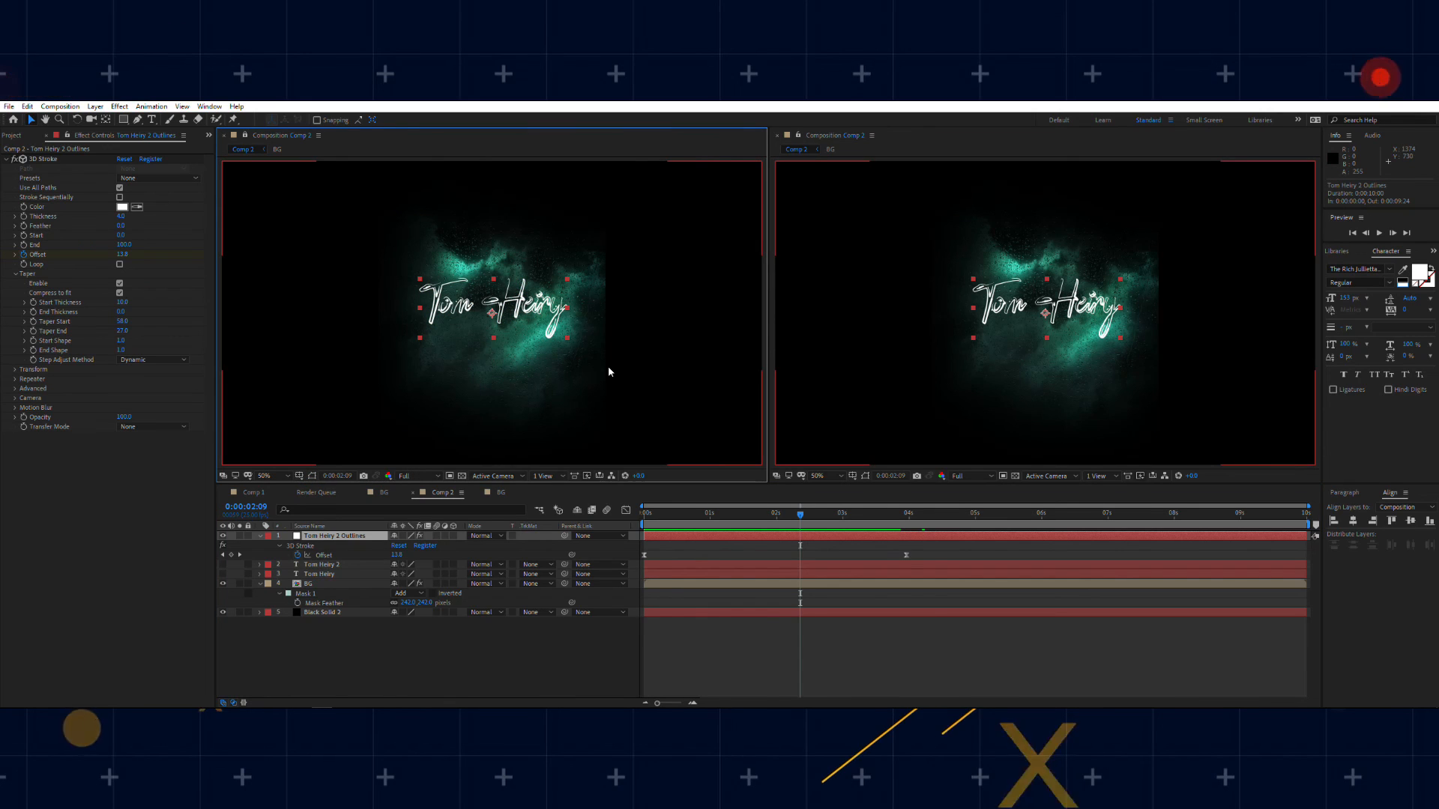
{"action": "key", "text": "ctrl+space"}
{"action": "type", "text": "ti"}
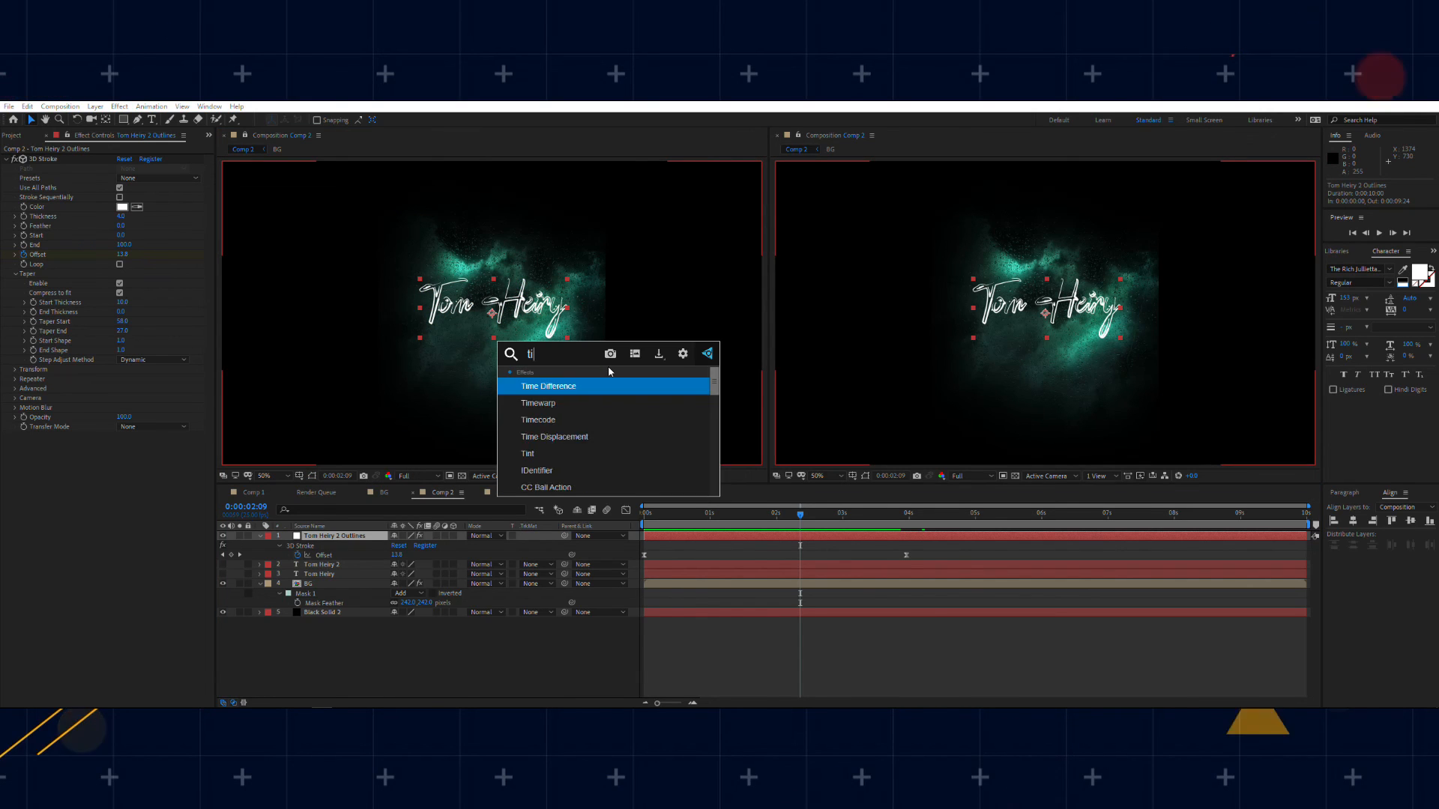
{"action": "type", "text": "n"}
{"action": "key", "text": "BackSpace"}
{"action": "key", "text": "Return"}
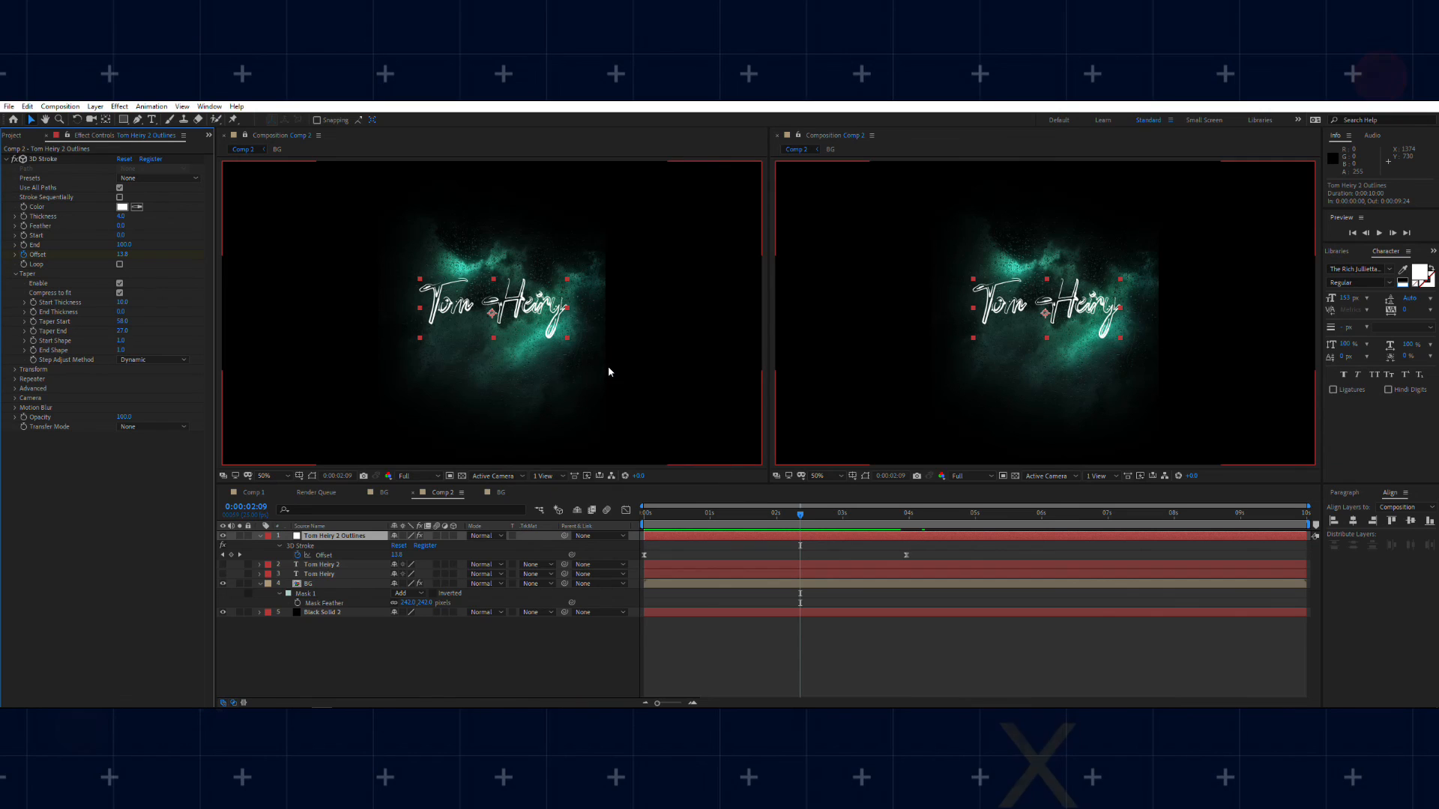
Step: Set the Tint's Map White To color to light cyan 9DFFFC
{"action": "left_click", "coordinate": [123, 454]}
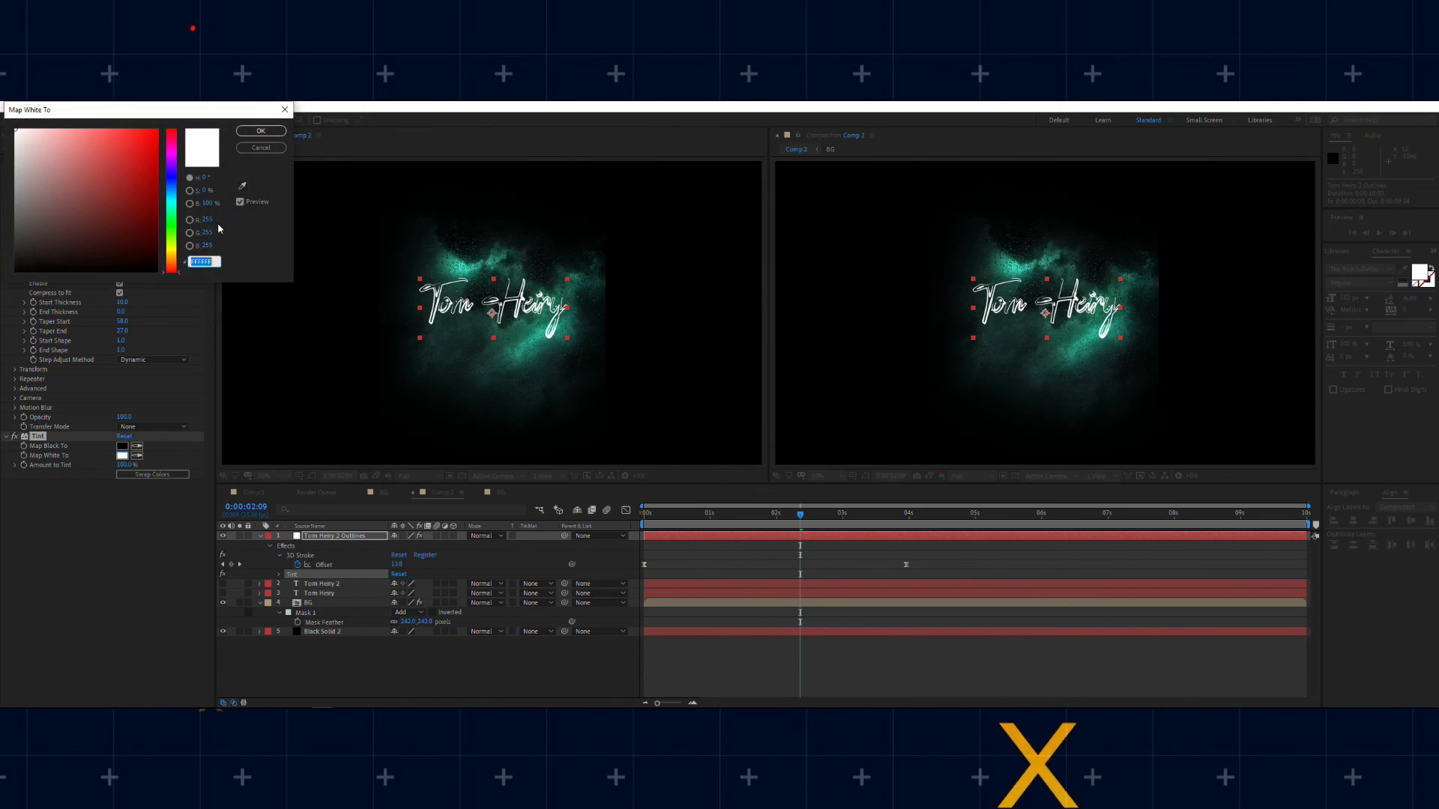
{"action": "left_click", "coordinate": [171, 201]}
{"action": "left_click_drag", "start_coordinate": [83, 146], "coordinate": [54, 105]}
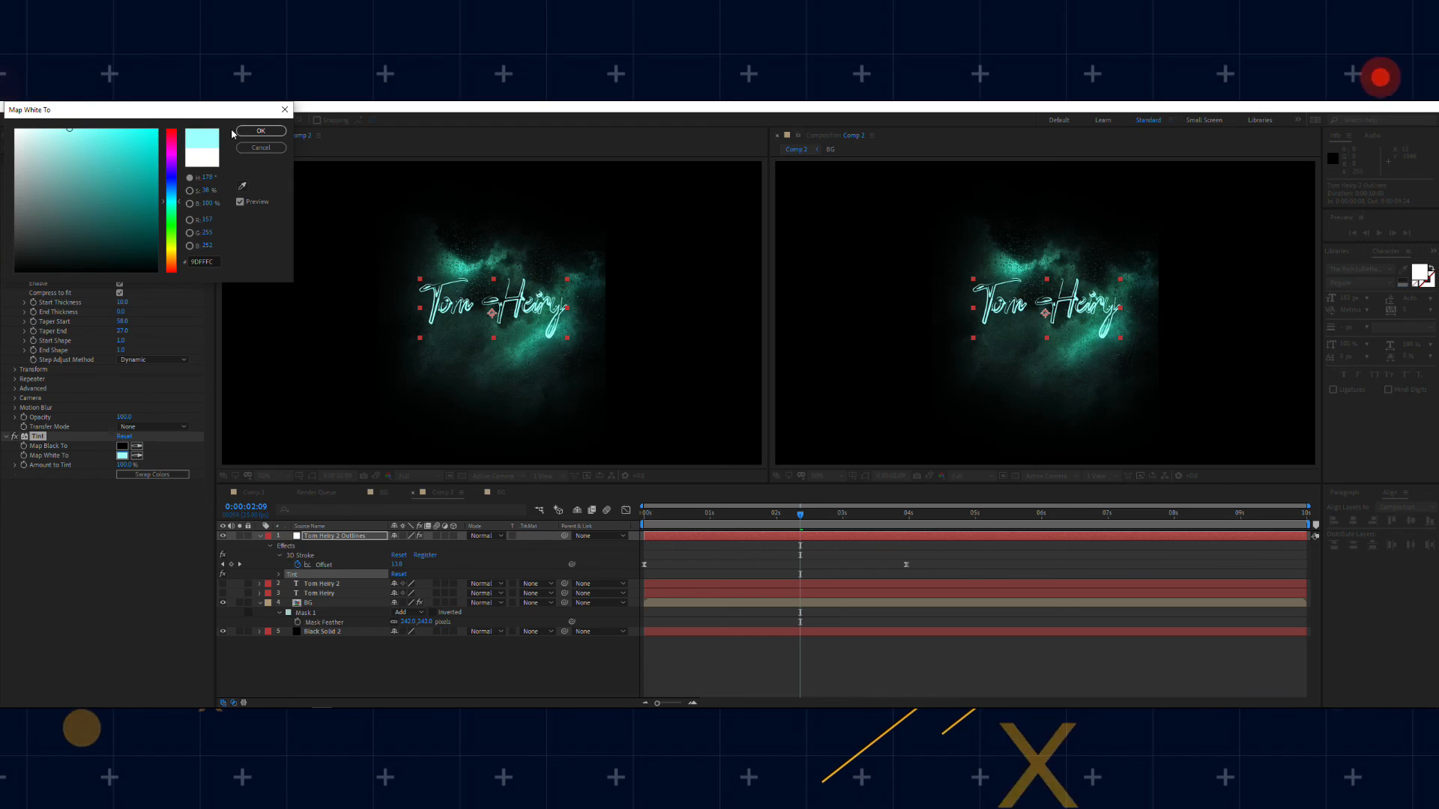
{"action": "left_click", "coordinate": [261, 131]}
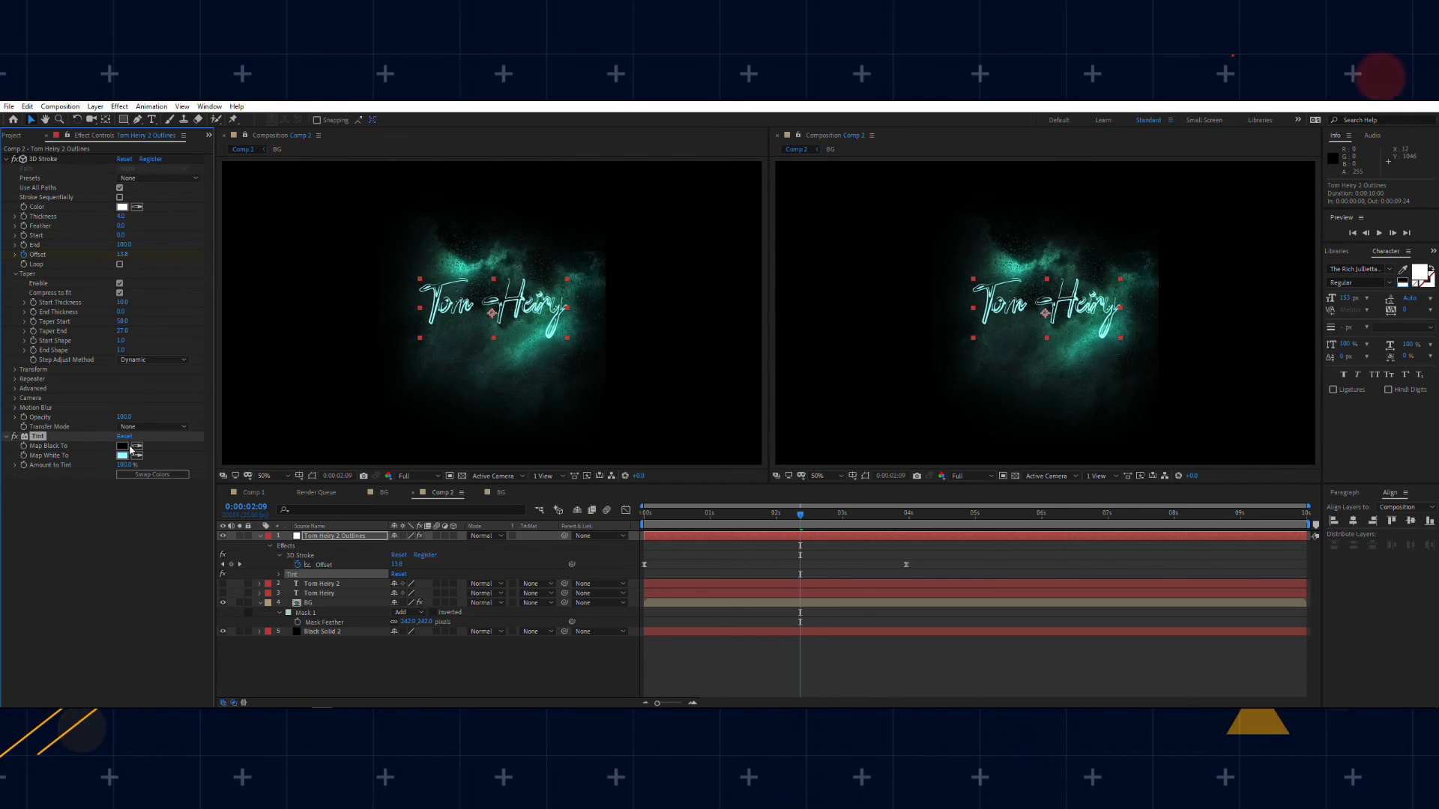
Step: Add a Glow effect to the name outlines layer
{"action": "key", "text": "ctrl+space"}
{"action": "type", "text": "gloe"}
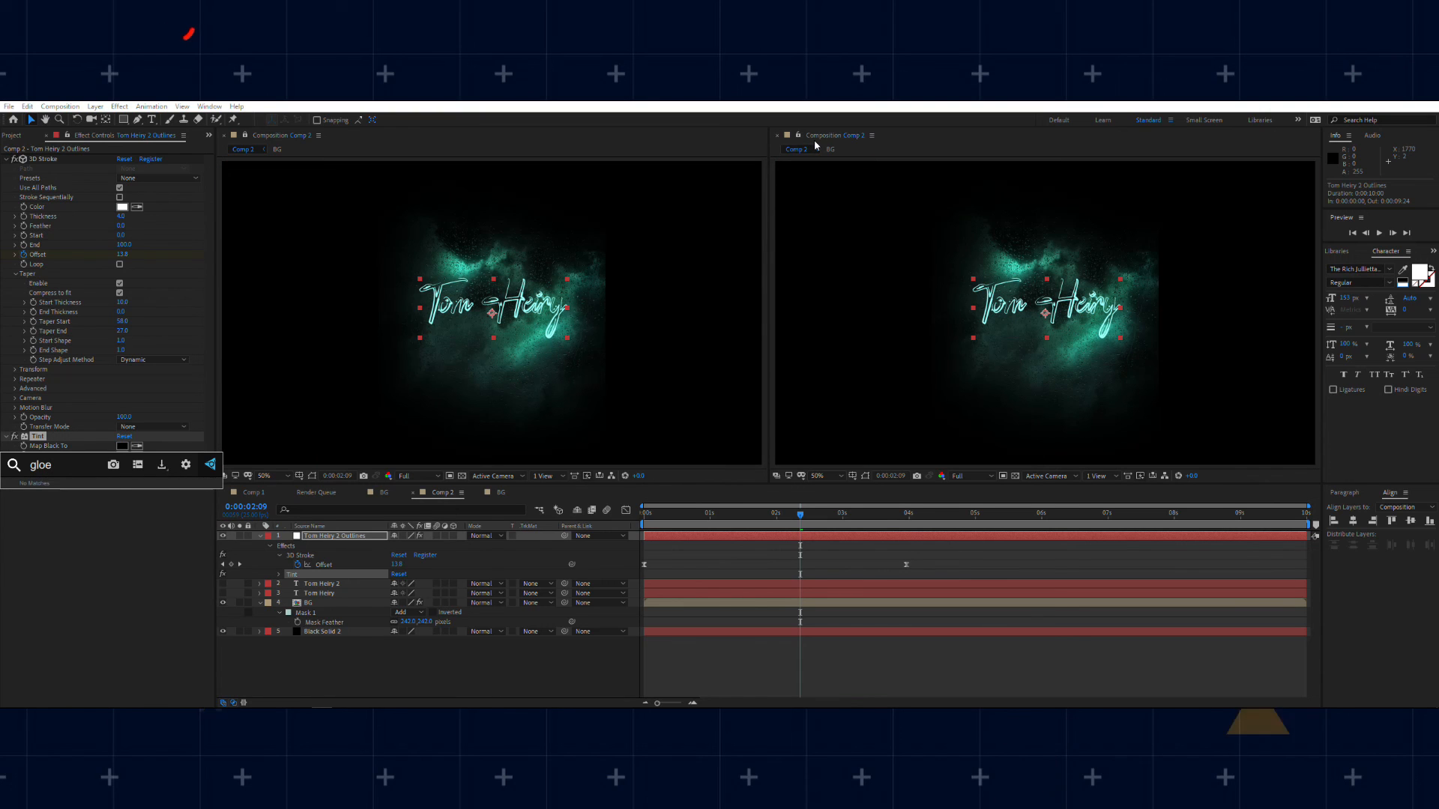
{"action": "key", "text": "BackSpace"}
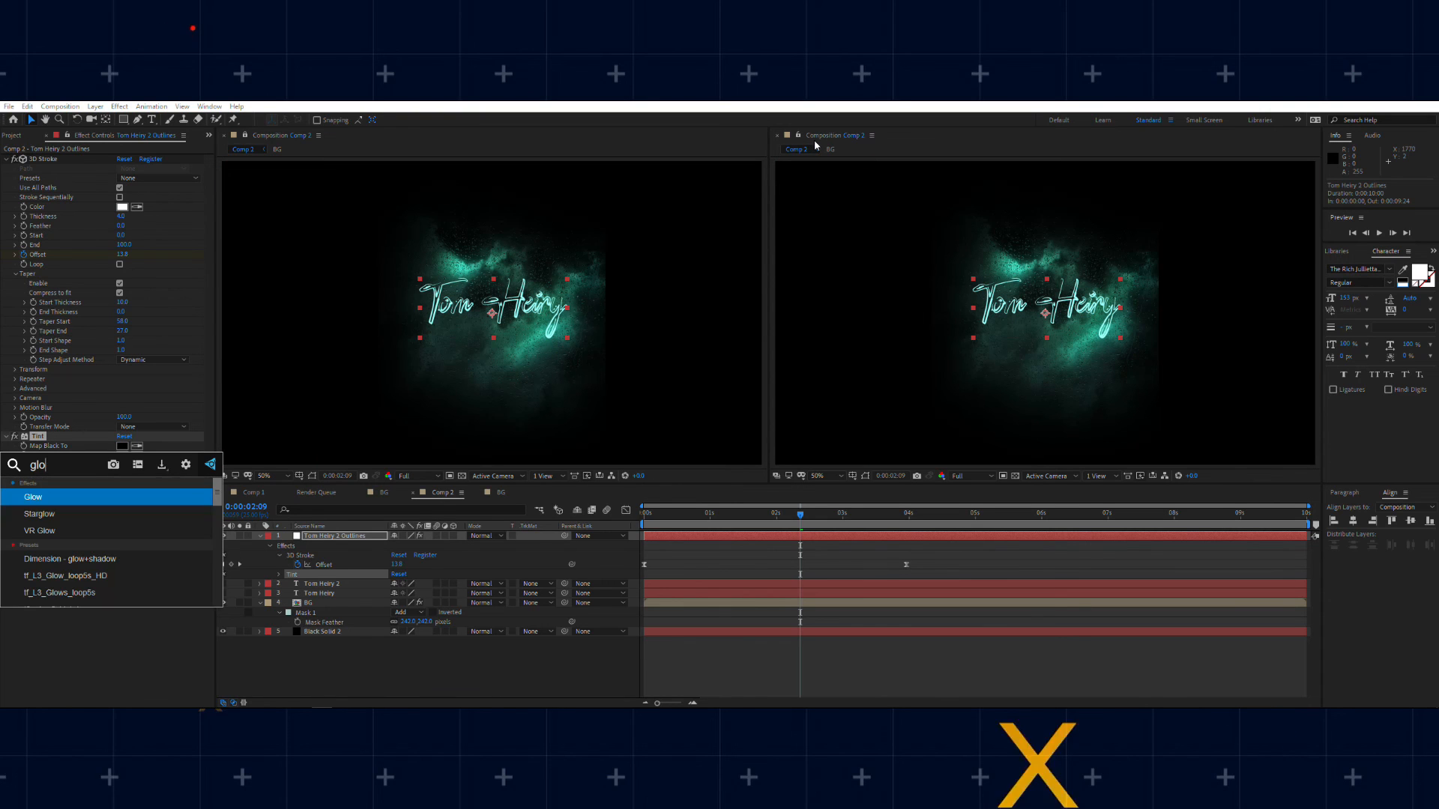
{"action": "type", "text": "w"}
{"action": "key", "text": "Return"}
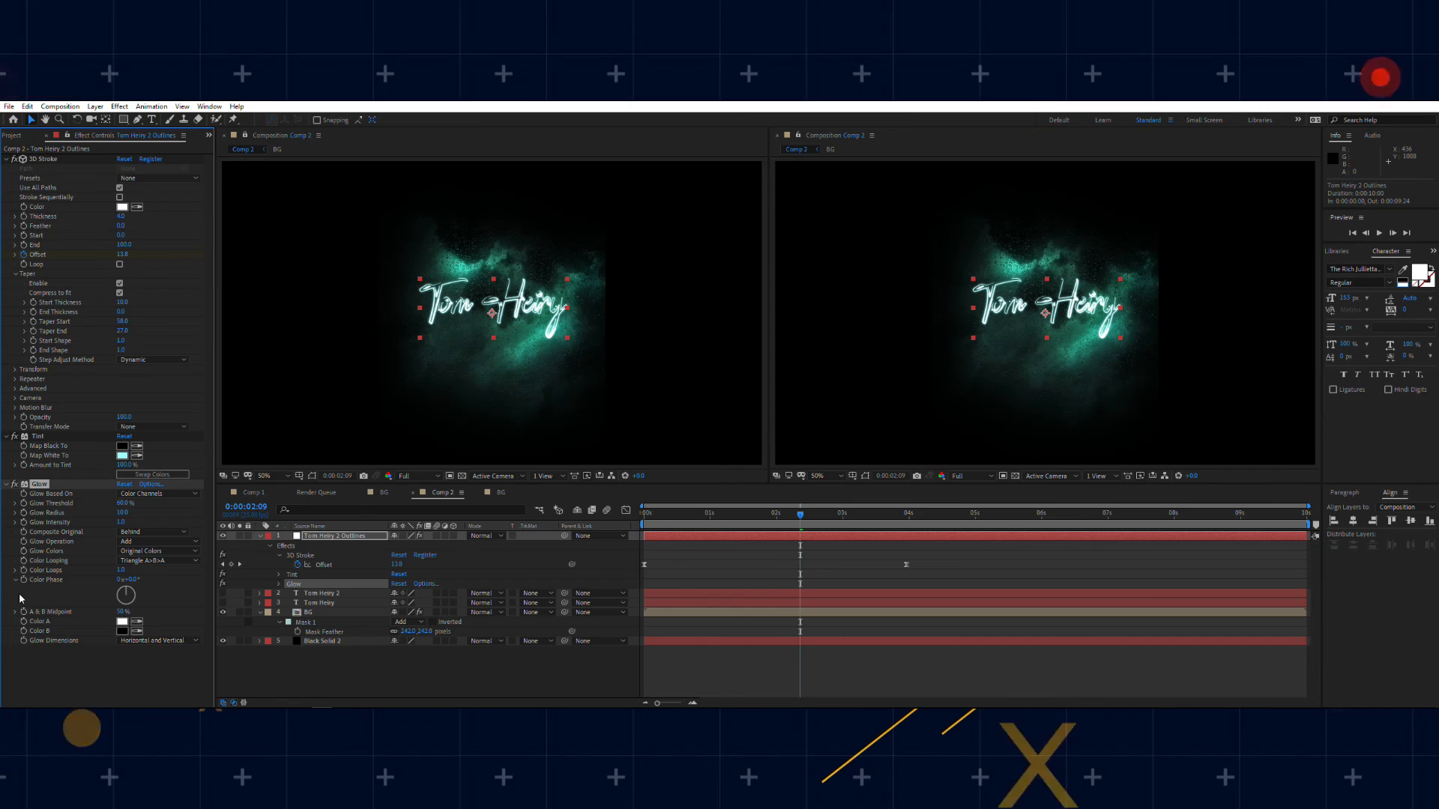
Step: Duplicate the Glow with a threshold of about 99.6% and a radius of about 292, and preview Comp 2
{"action": "key", "text": "ctrl+d"}
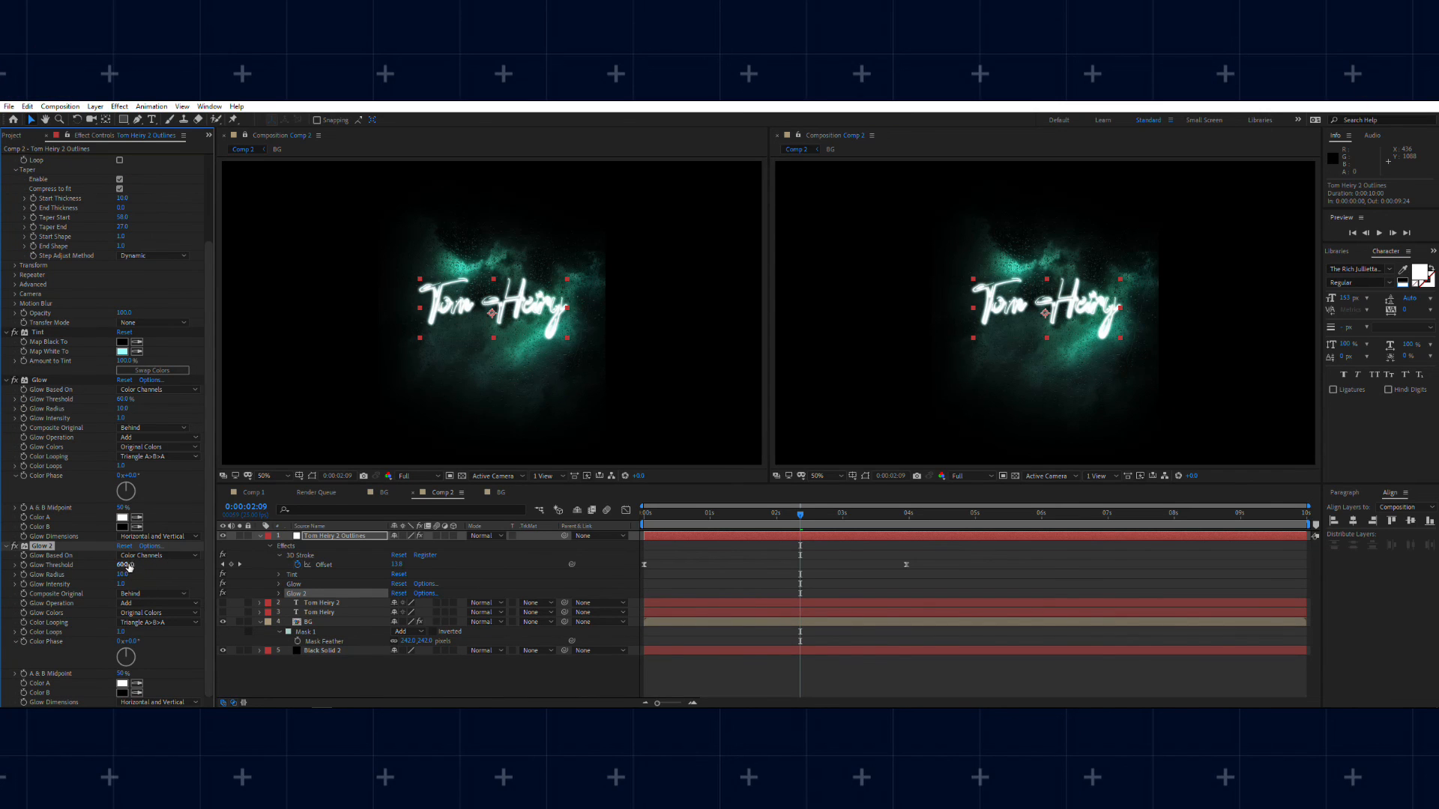
{"action": "left_click_drag", "start_coordinate": [213, 564], "coordinate": [61, 546]}
{"action": "left_click_drag", "start_coordinate": [216, 561], "coordinate": [293, 584]}
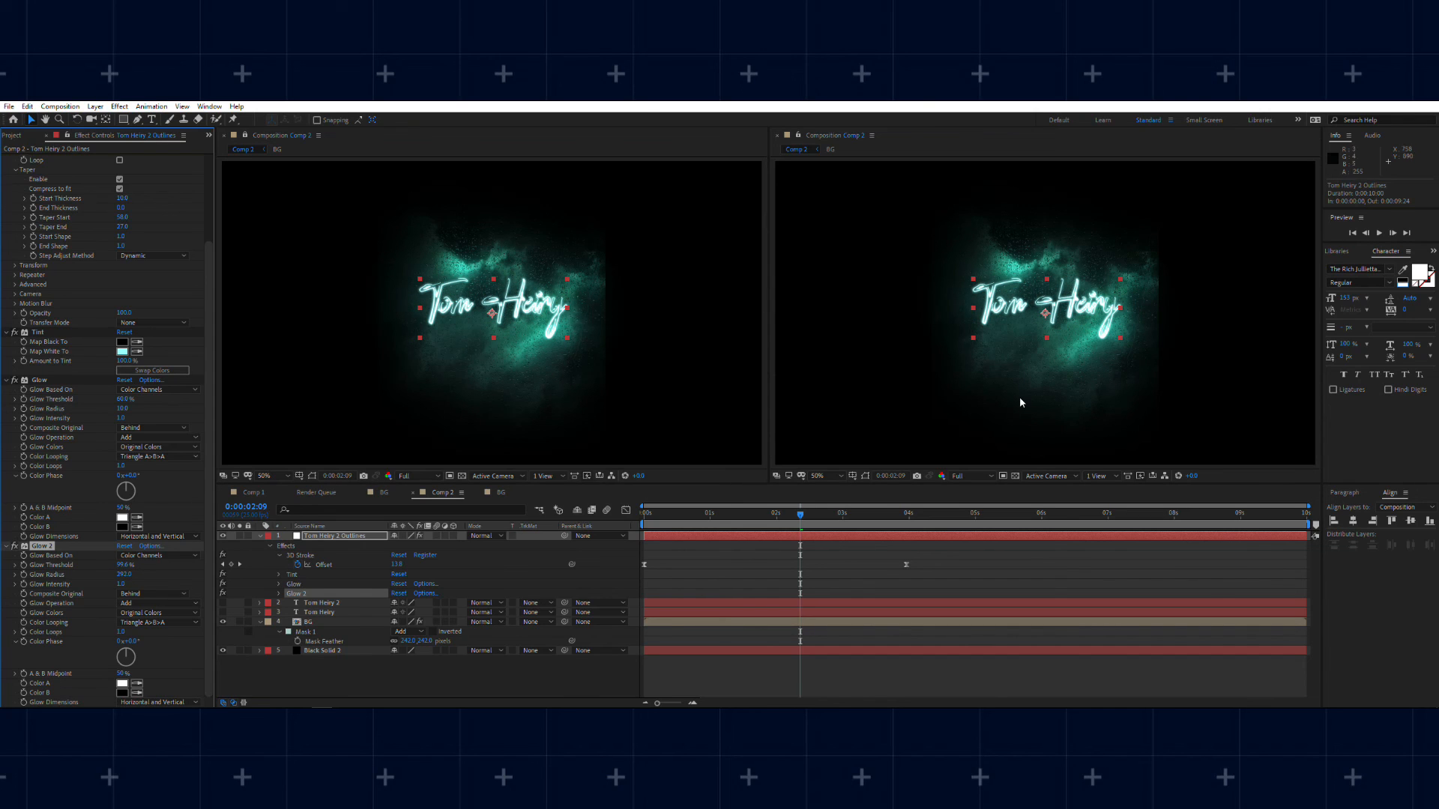
{"action": "key", "text": "space"}
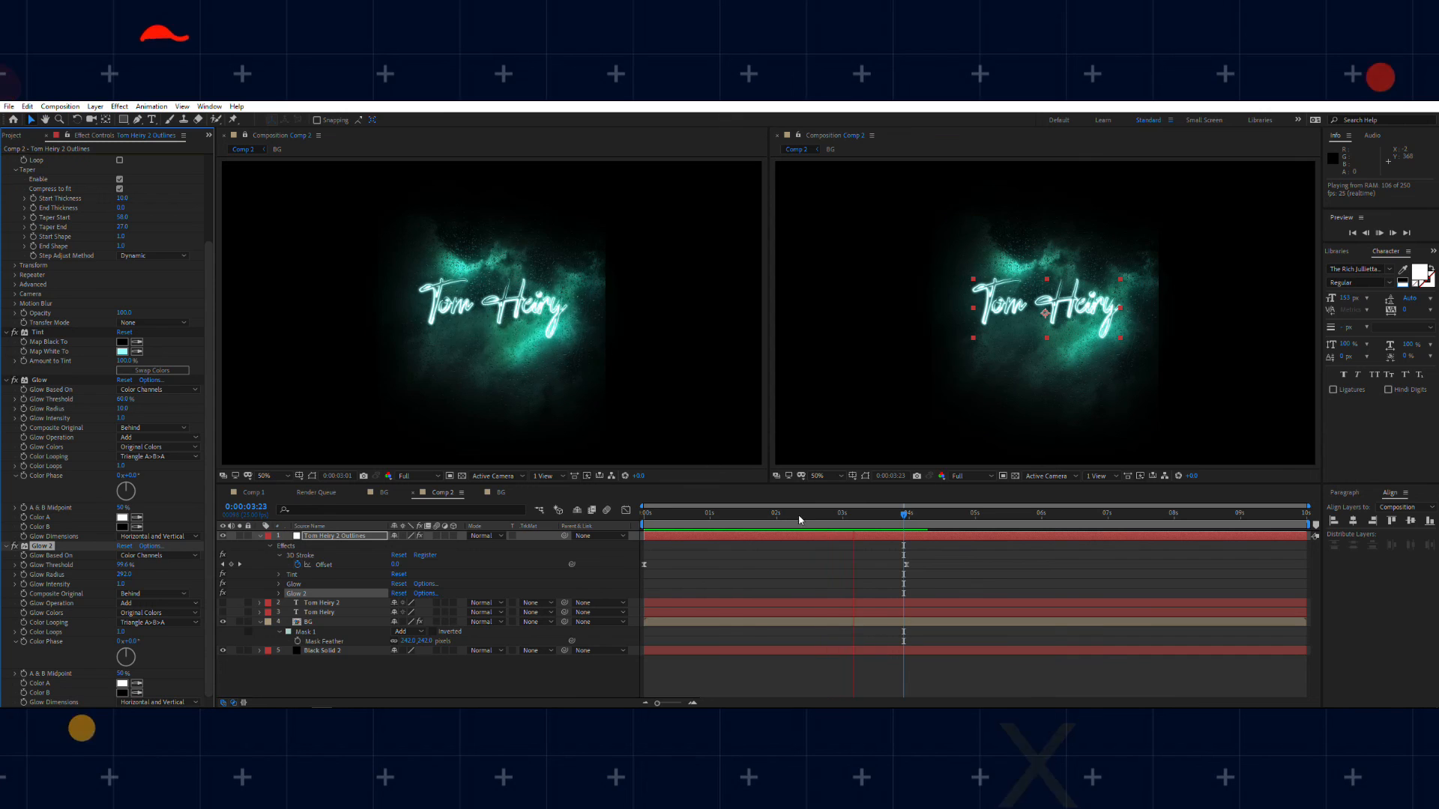
{"action": "left_click", "coordinate": [776, 514]}
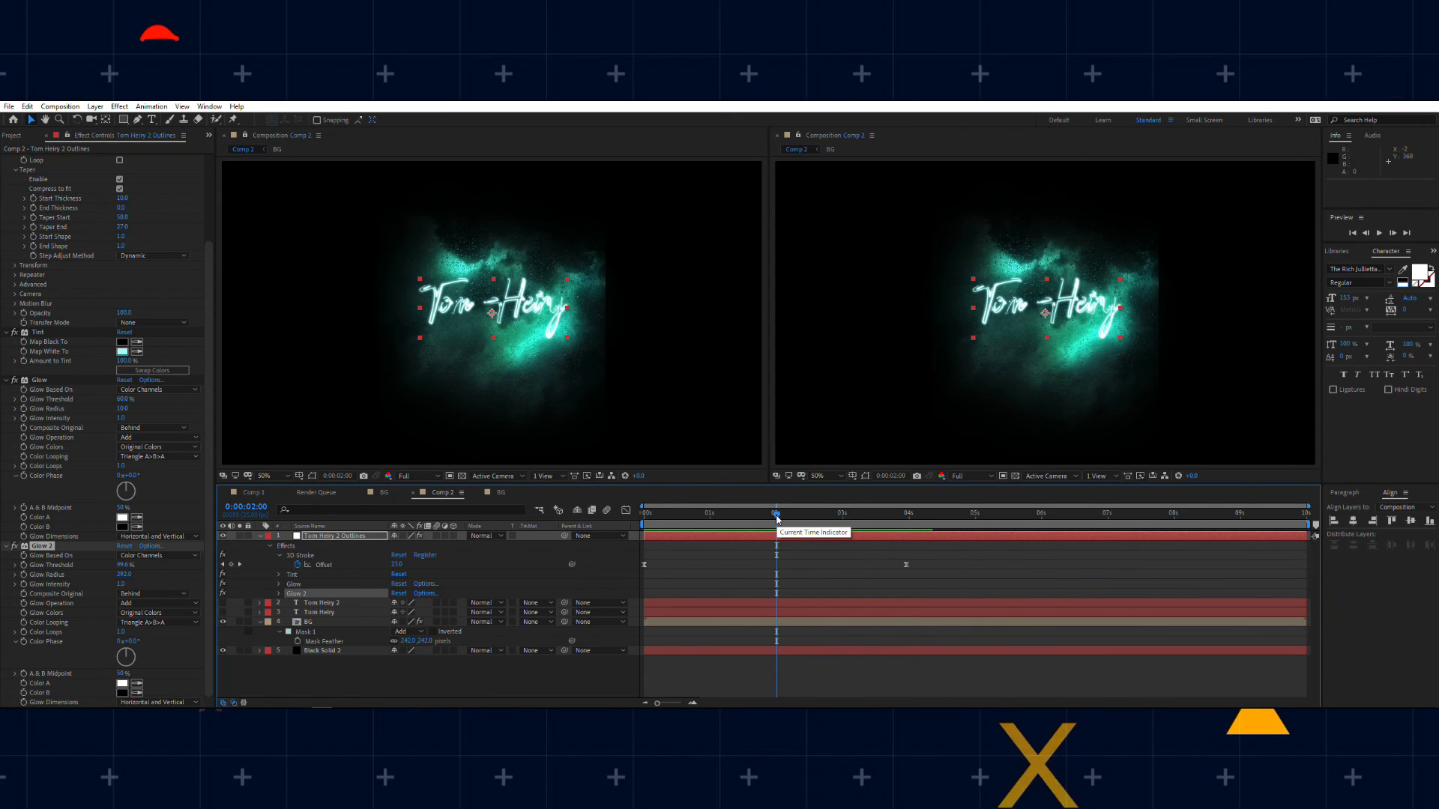